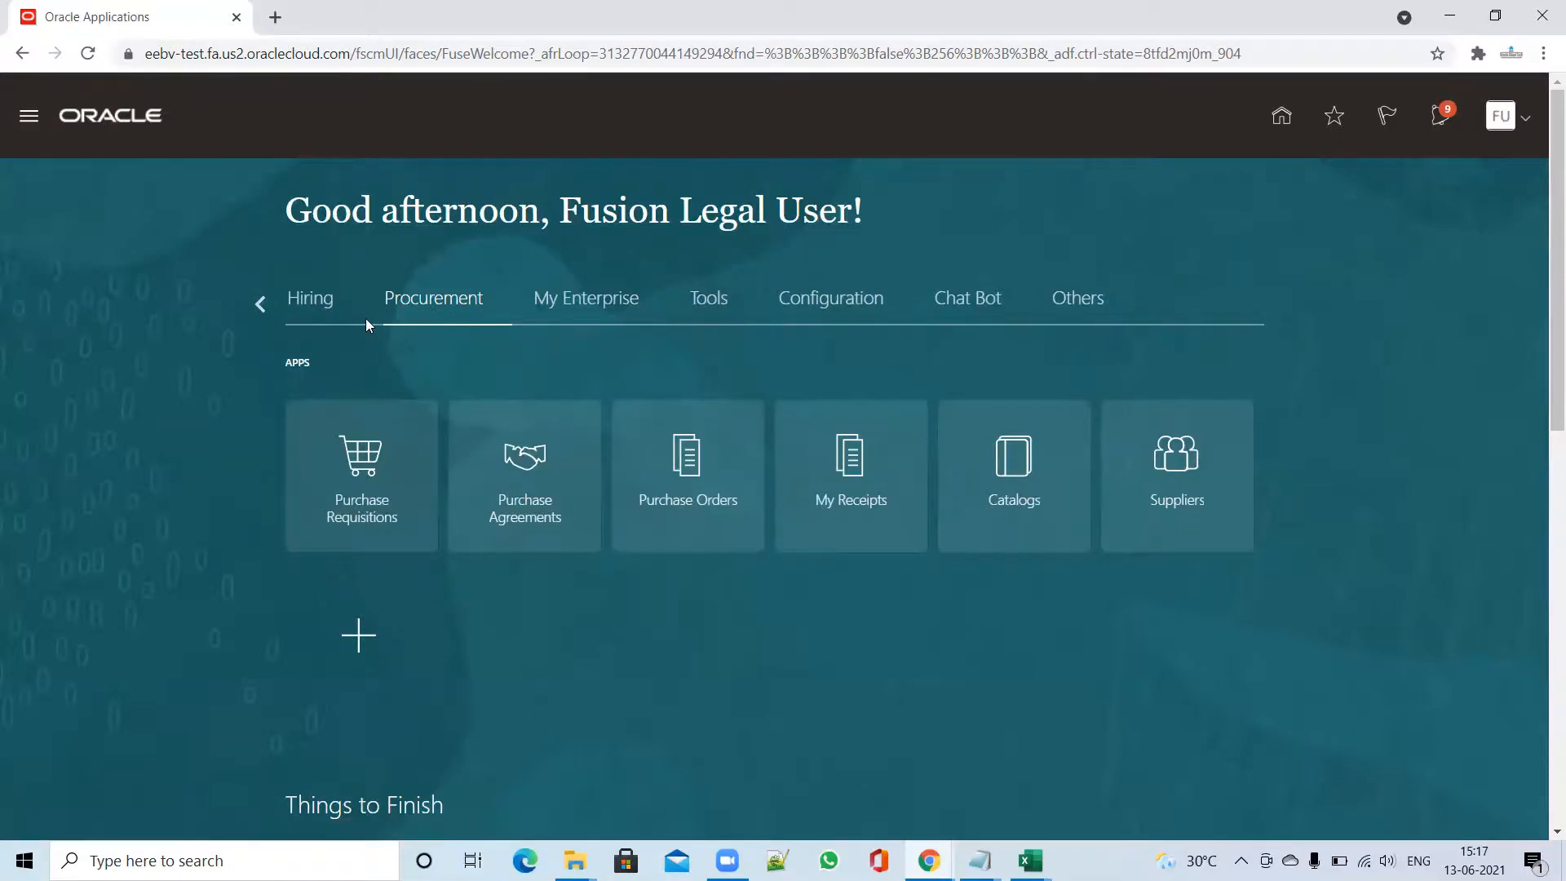
# Create a new purchase order for supplier FUSION_SUPP_01 from the Purchase Orders work area
pyautogui.click(685, 451)
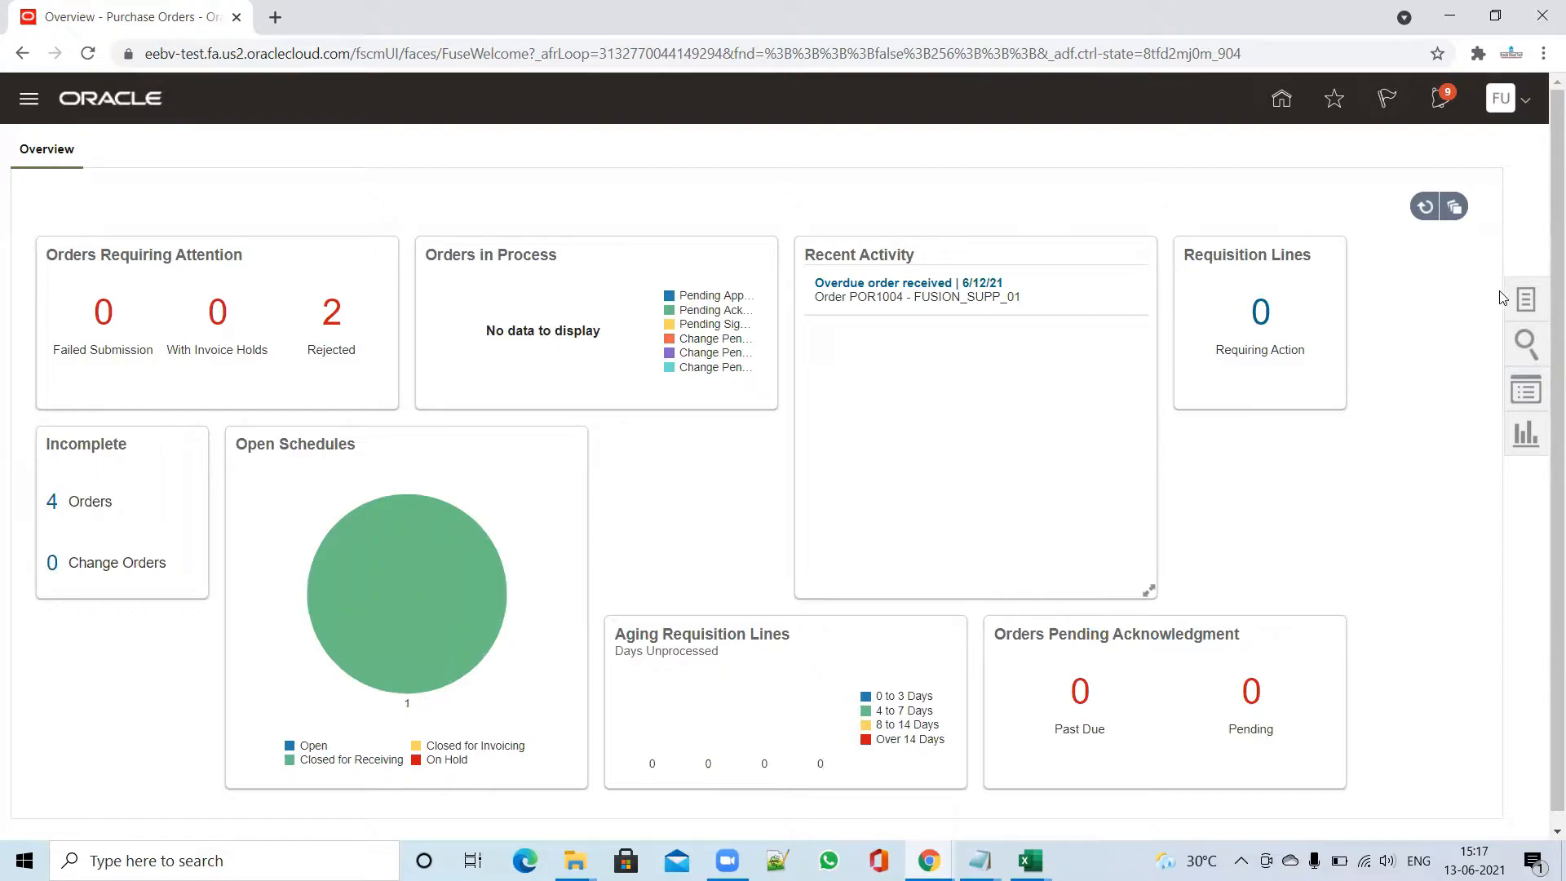
pyautogui.click(1524, 303)
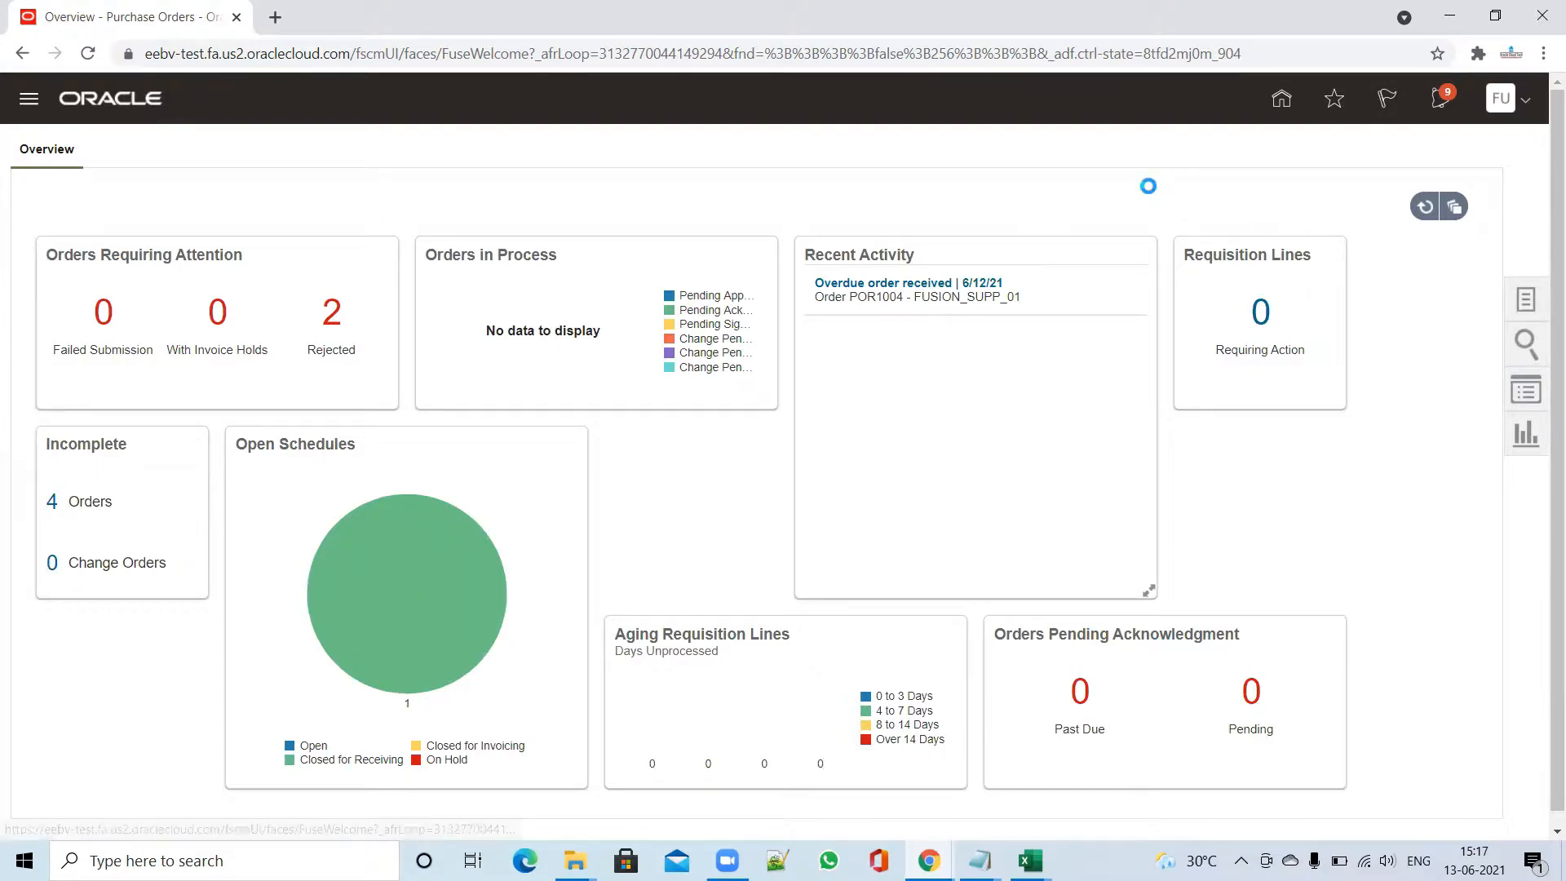
pyautogui.click(1306, 285)
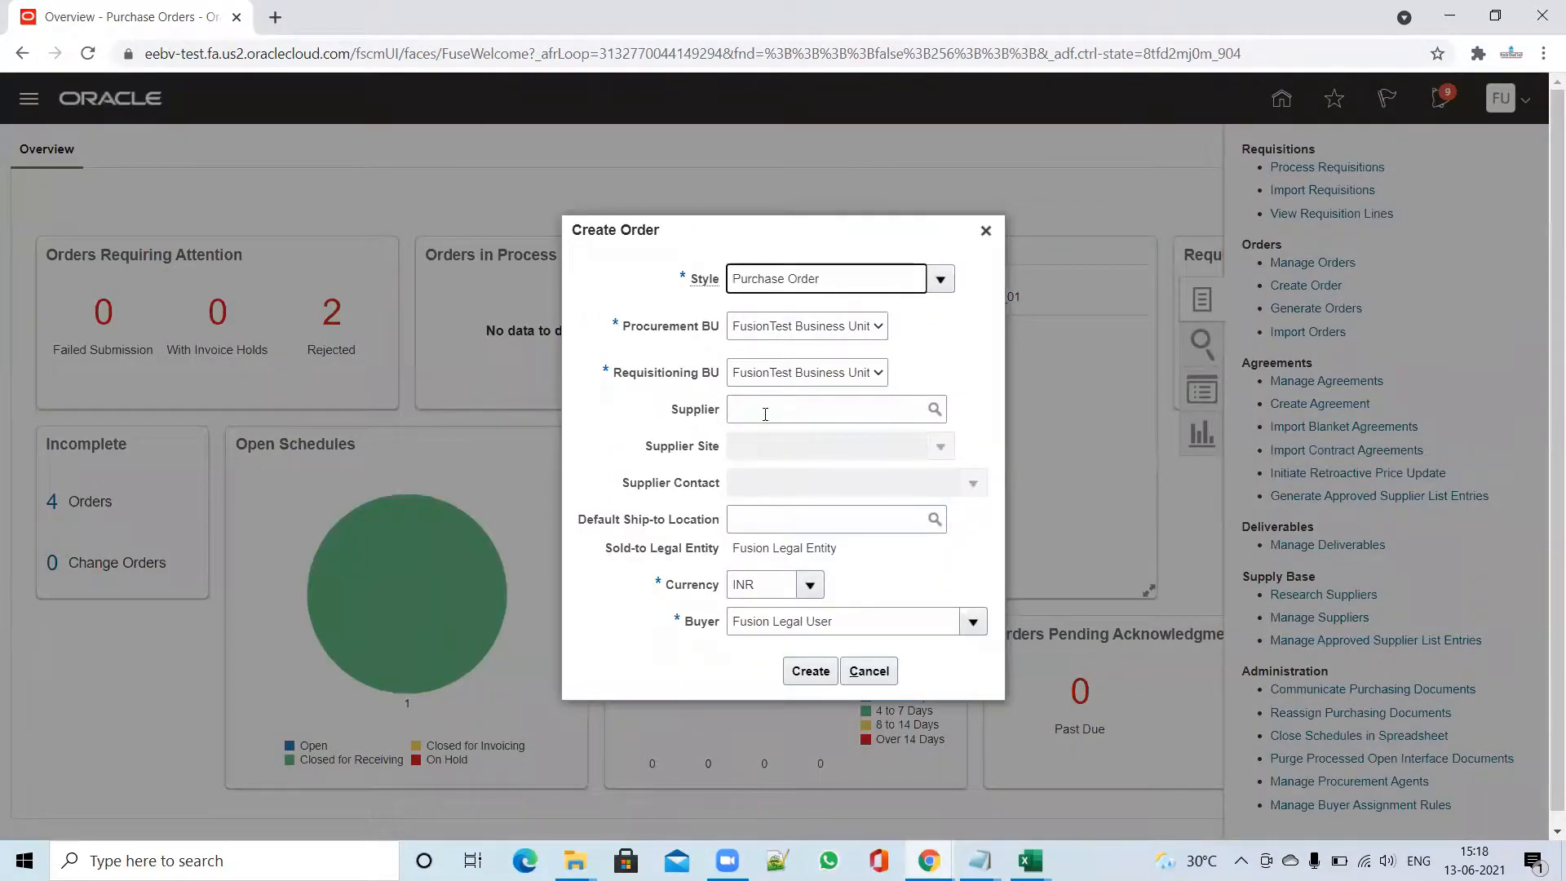
pyautogui.click(765, 414)
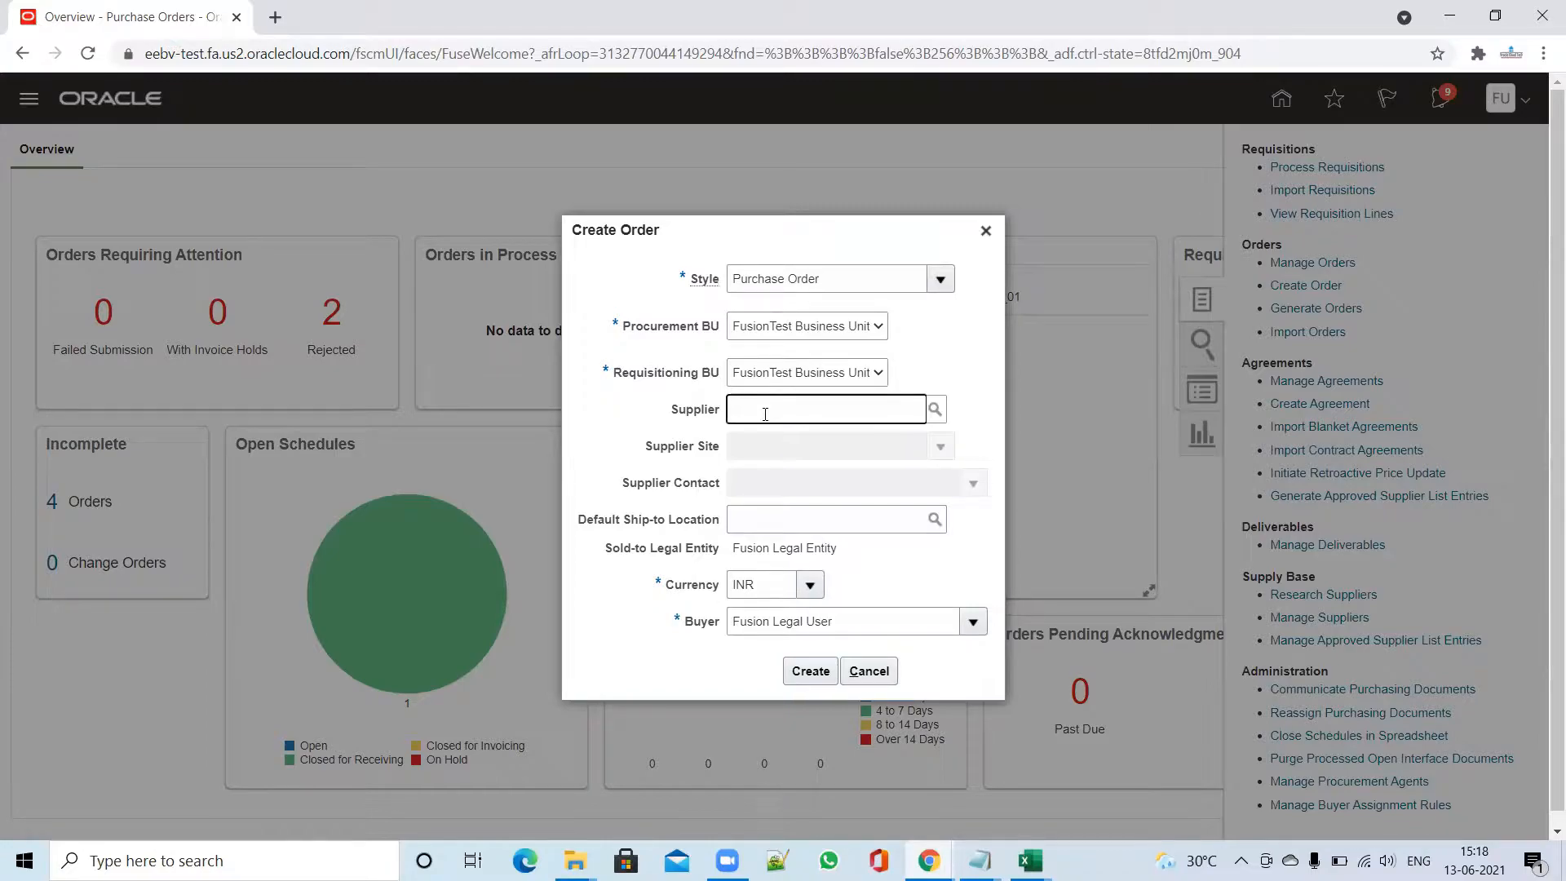
pyautogui.write('FUSION_SUPP_01')
pyautogui.click(852, 516)
pyautogui.click(816, 676)
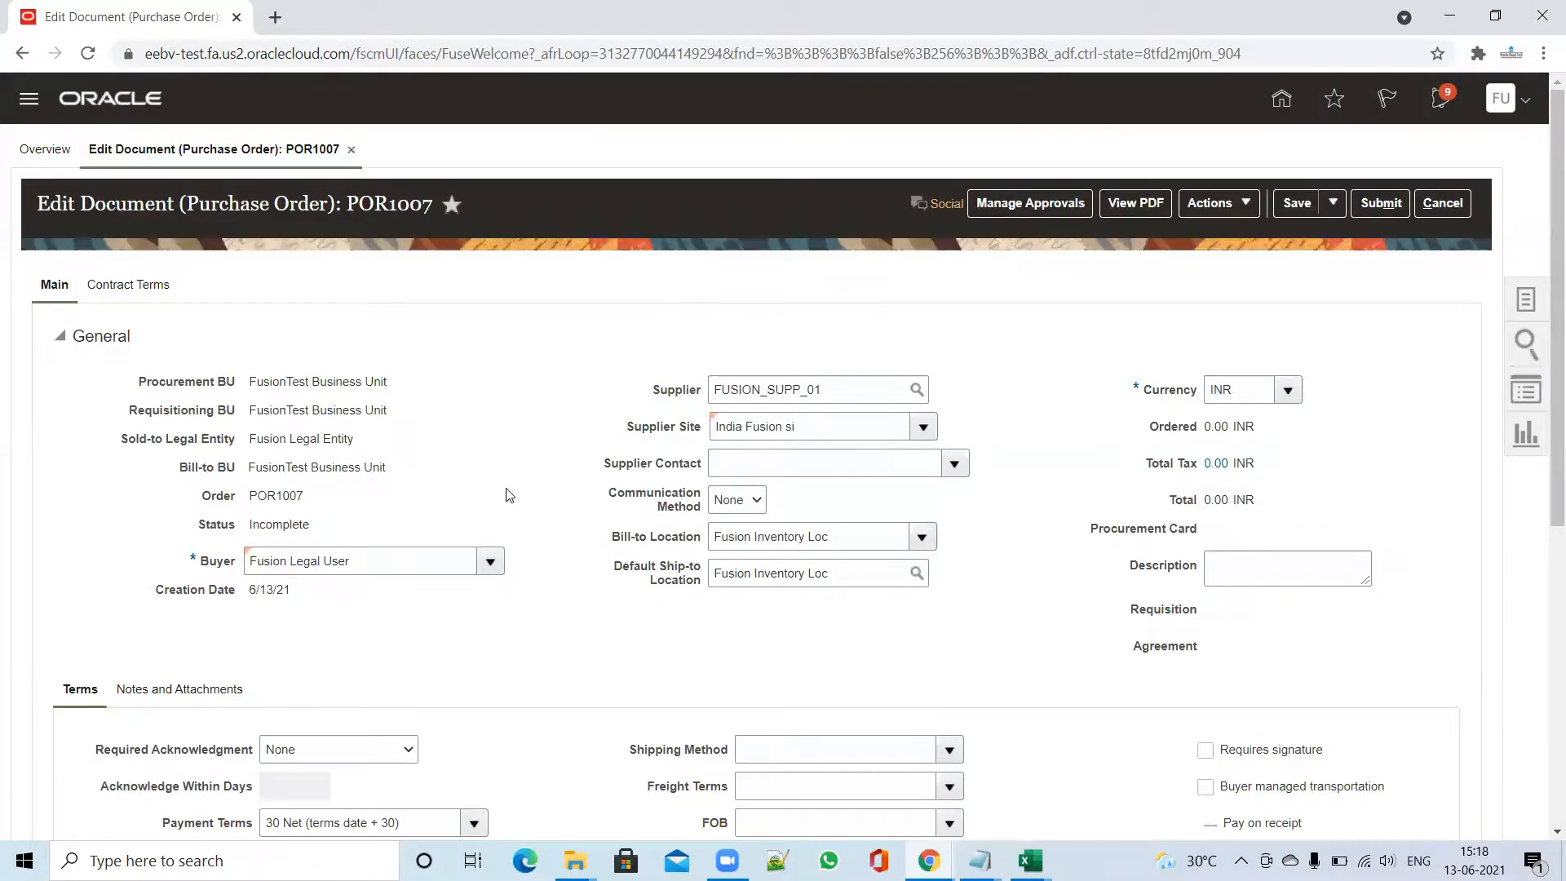
# Add a line of type Goods to the order and choose the circuit breaker item ELE01090
pyautogui.scroll(-9, 587, 612)
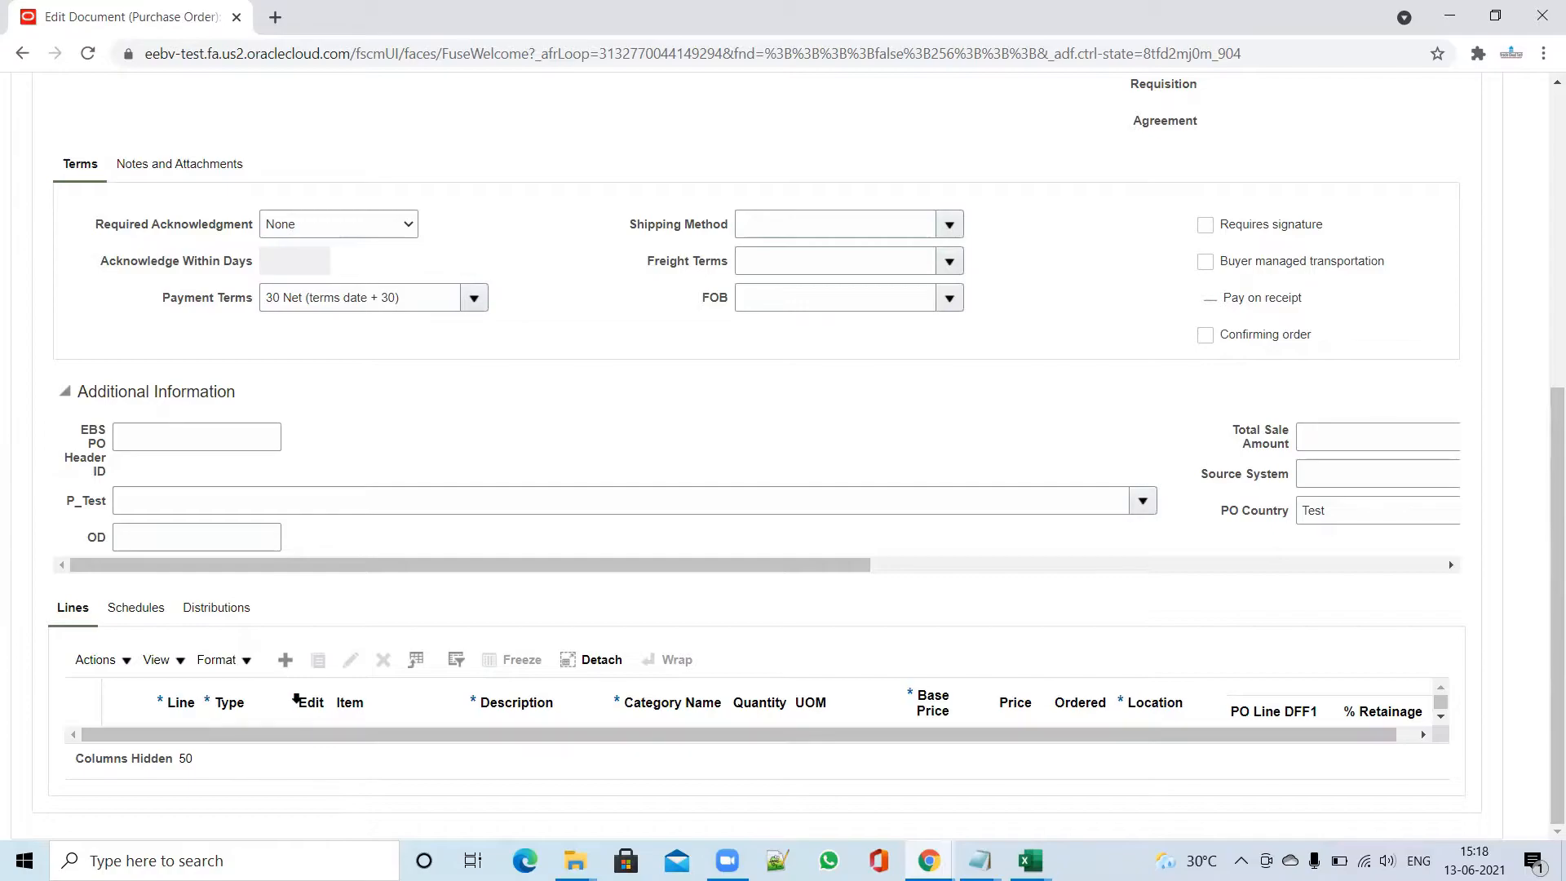
pyautogui.click(285, 661)
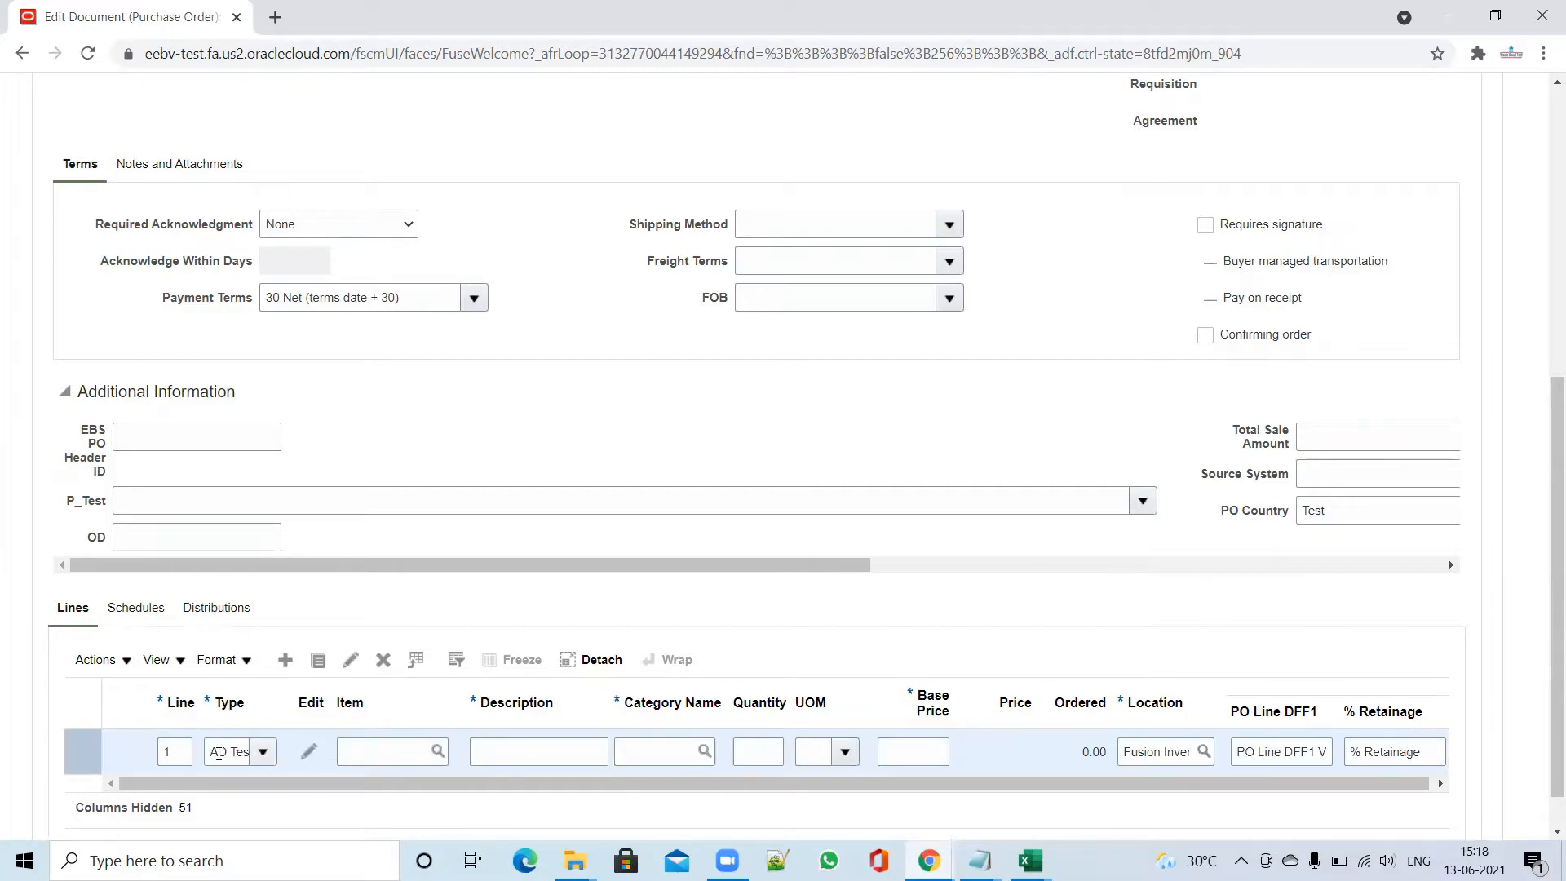
pyautogui.click(217, 752)
pyautogui.moveTo(217, 752); pyautogui.dragTo(302, 759)
pyautogui.write('good')
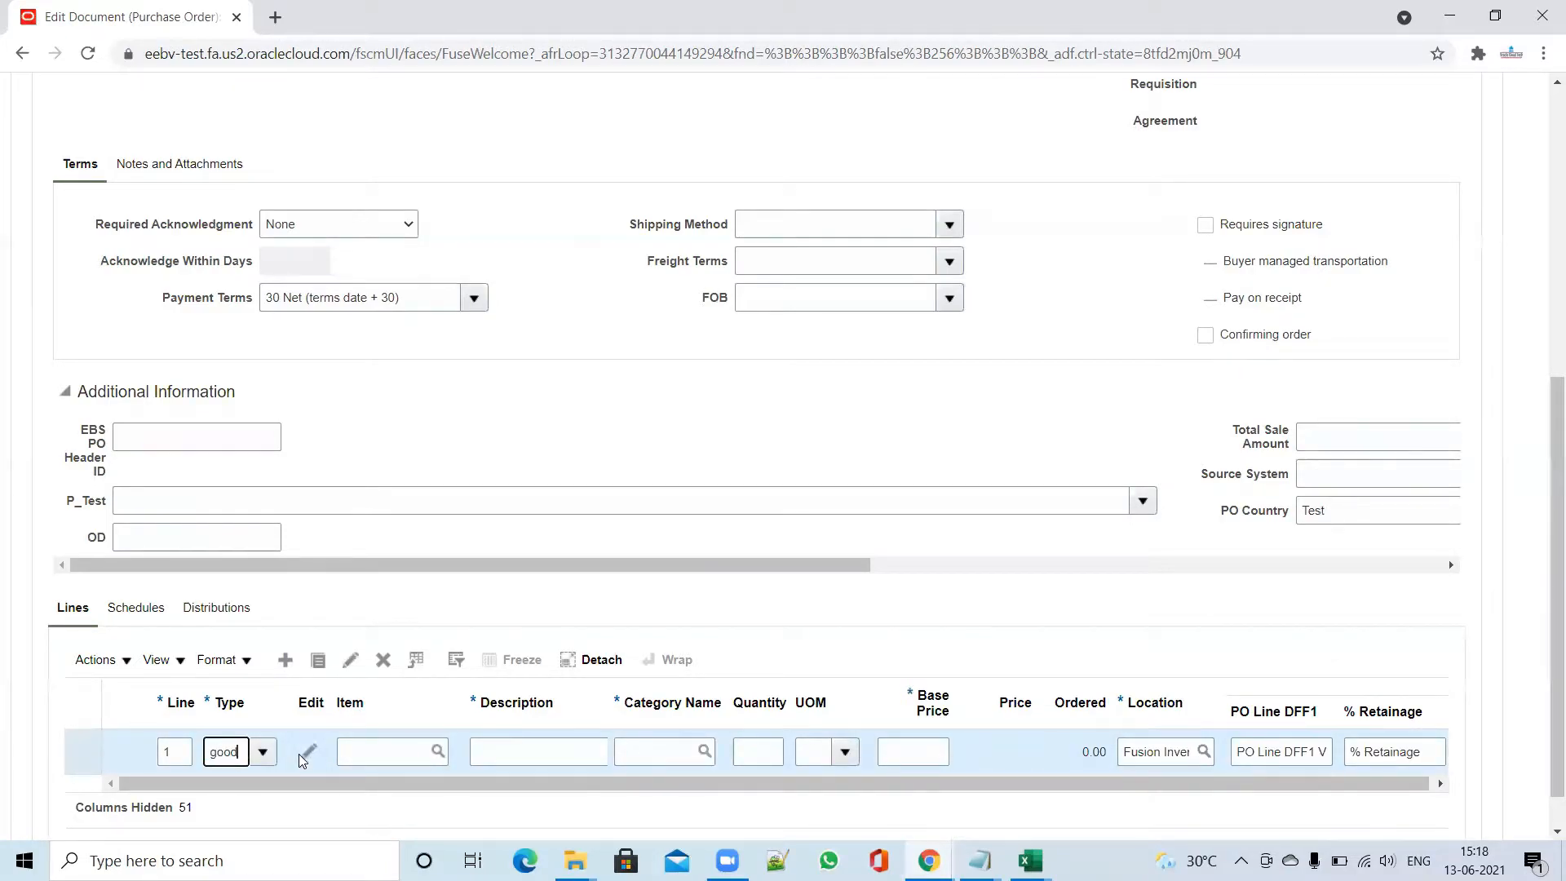
pyautogui.press('Tab')
pyautogui.click(374, 753)
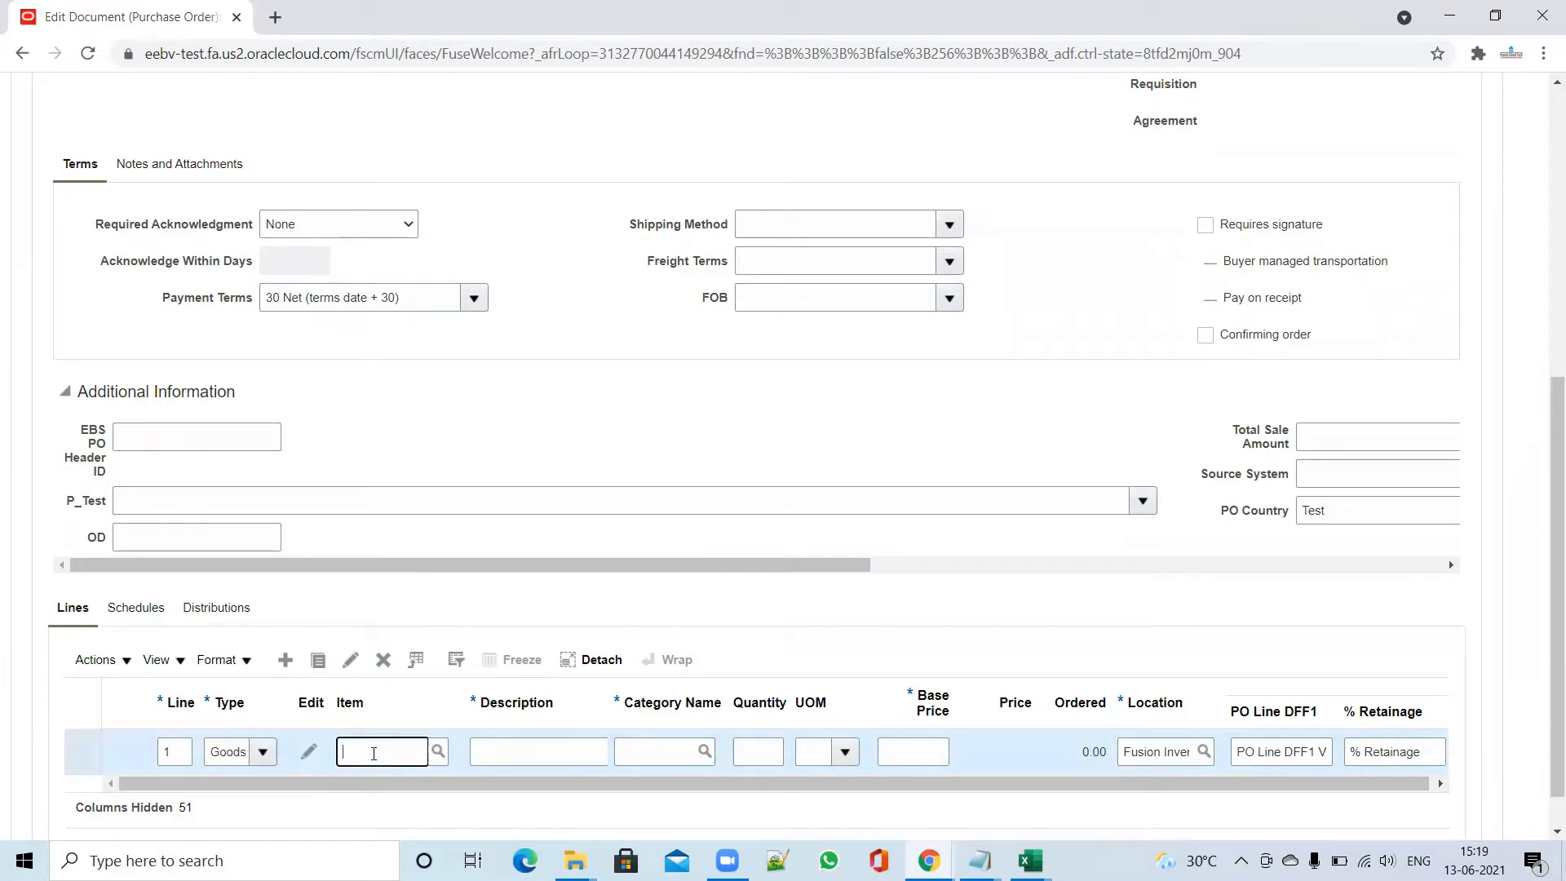
pyautogui.write('ELE')
pyautogui.click(522, 749)
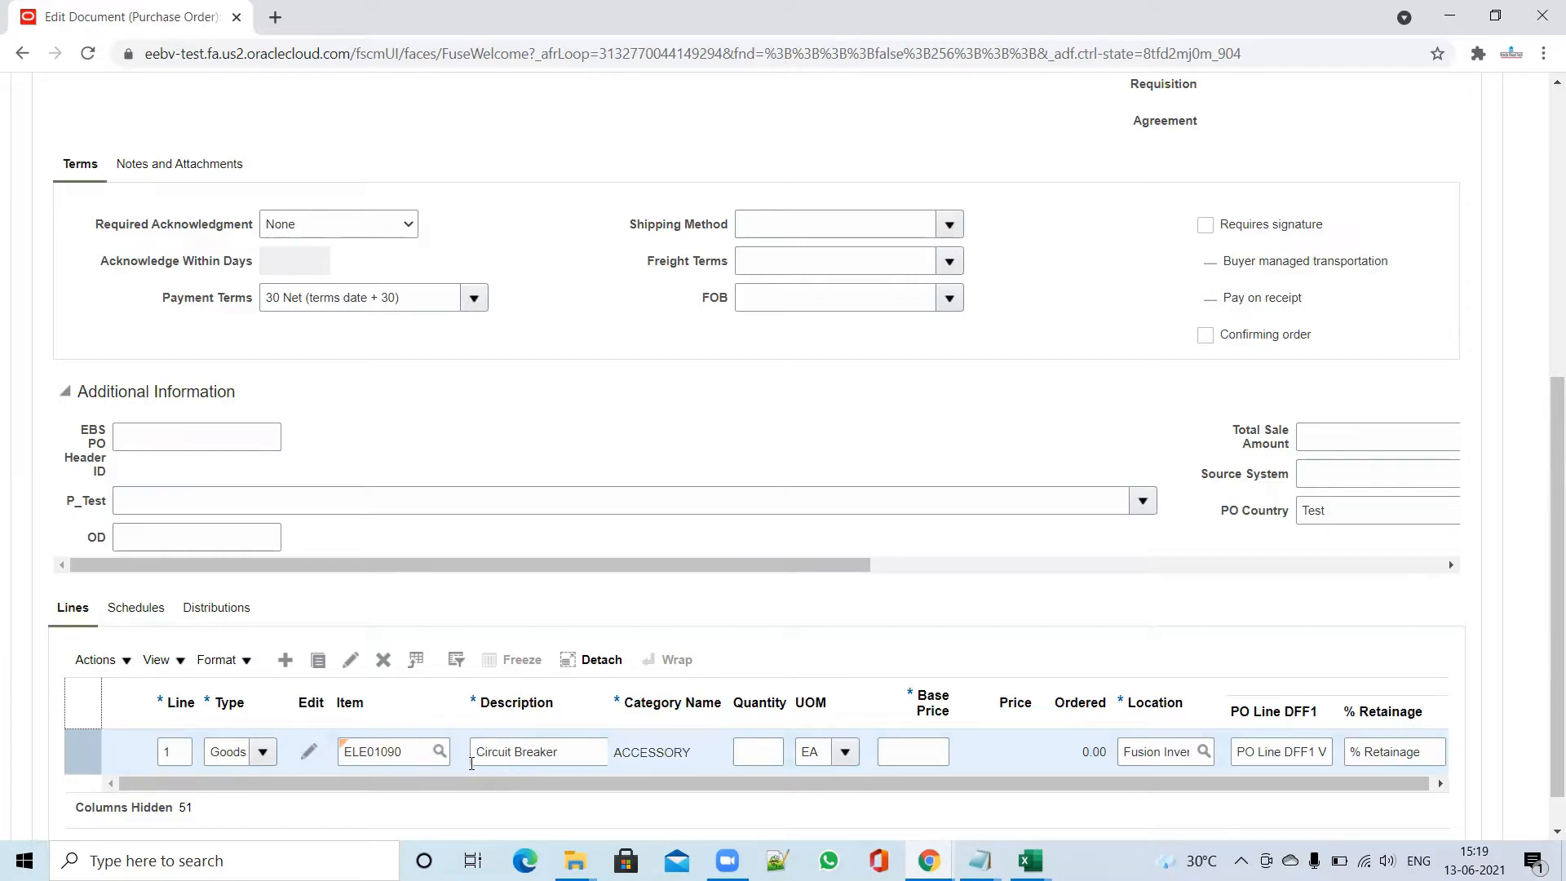
# Set the circuit breaker line's quantity to 1 and its base price to 10
pyautogui.click(758, 751)
pyautogui.write('1')
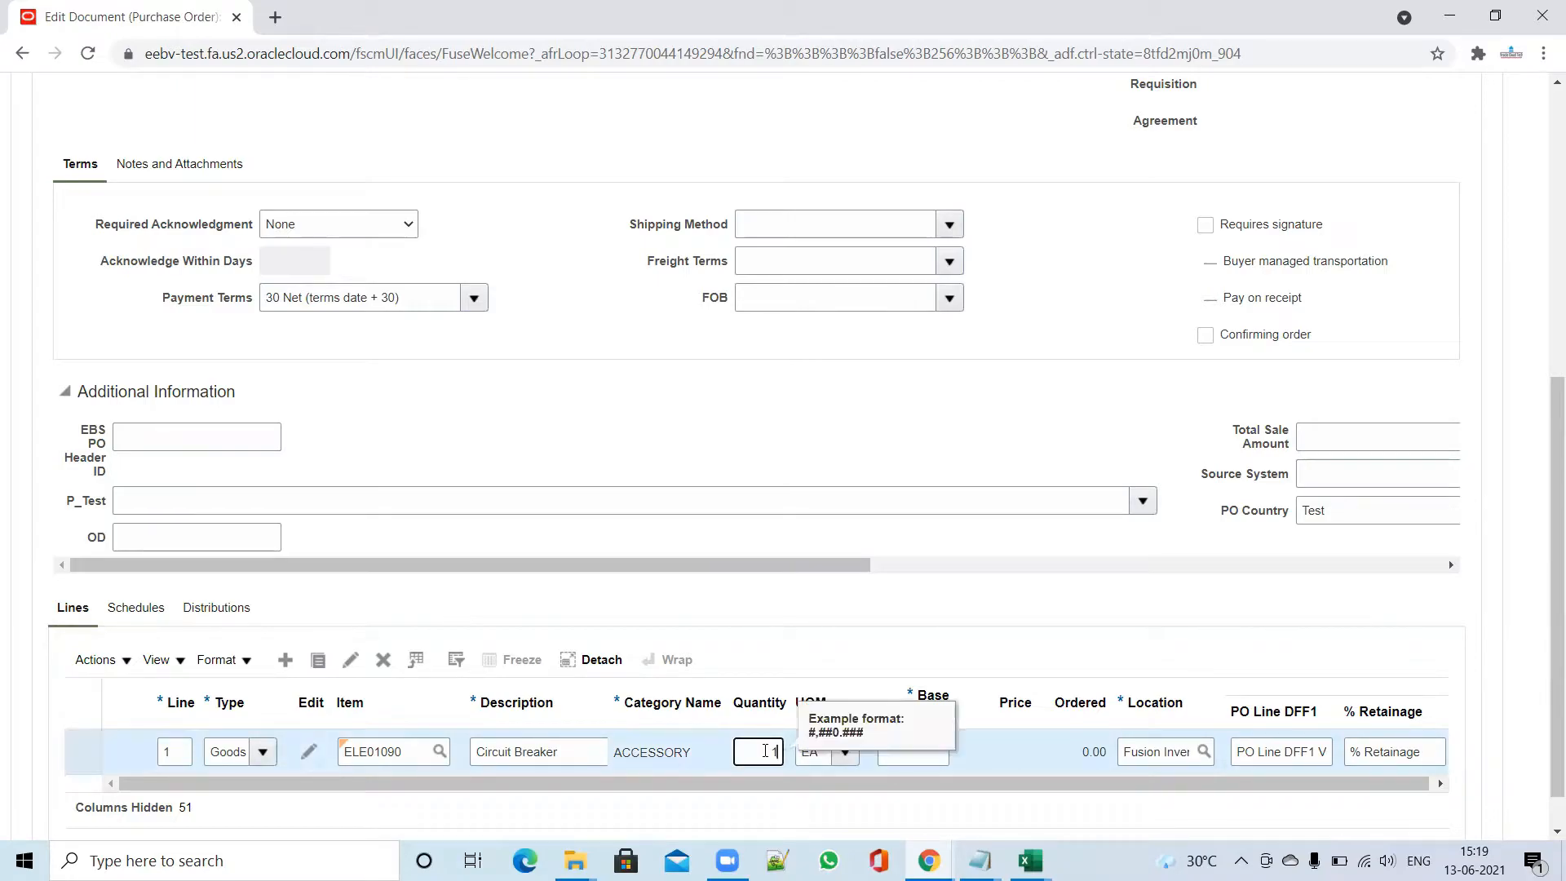
pyautogui.press('Tab')
pyautogui.click(922, 748)
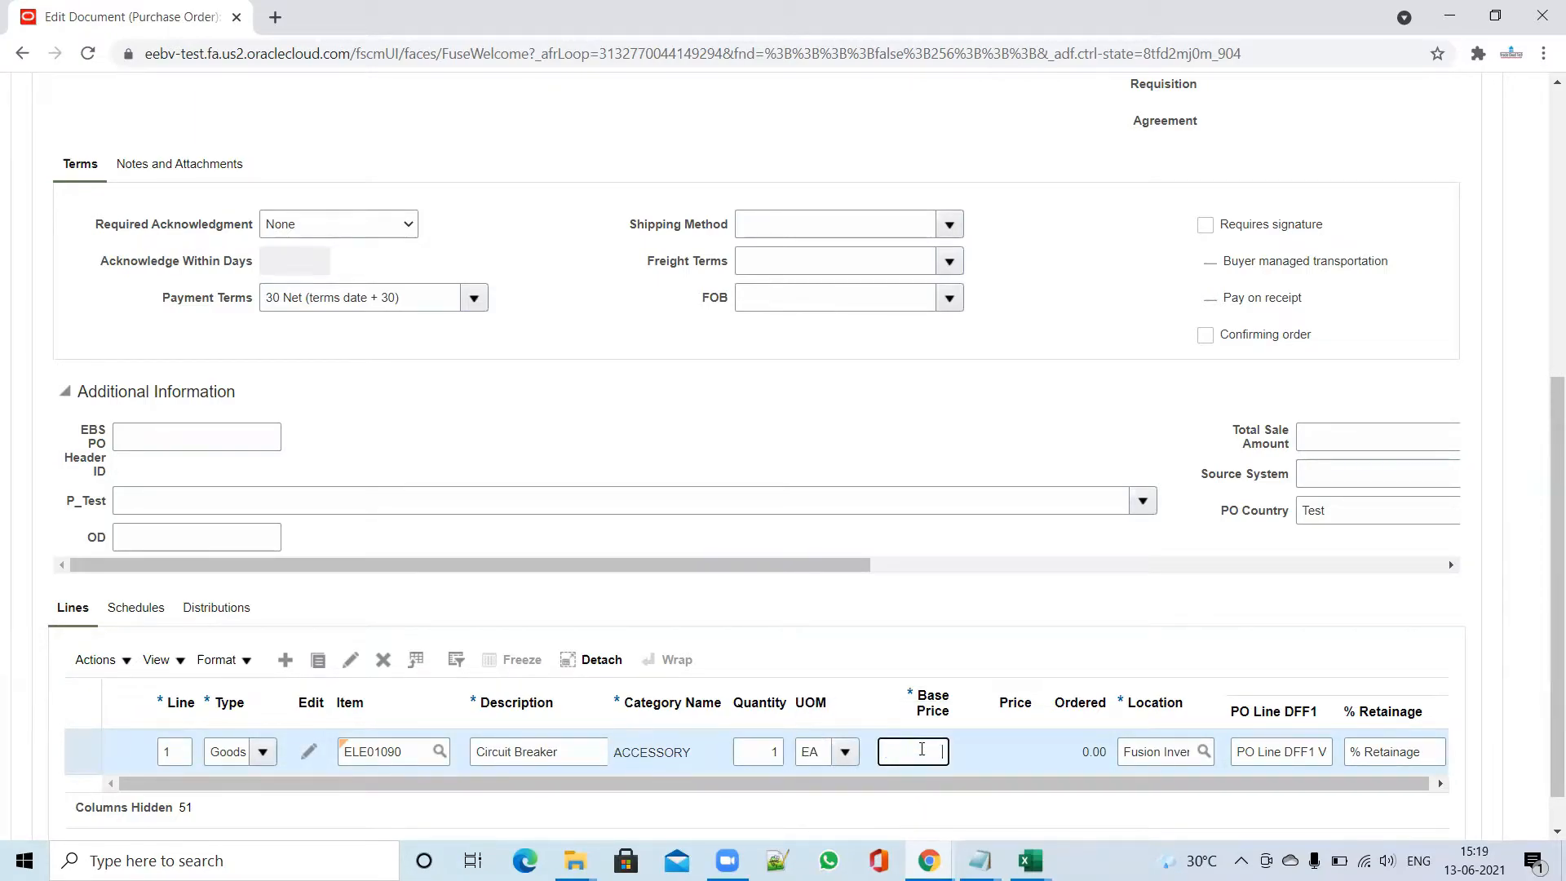
pyautogui.write('10')
pyautogui.press('Return')
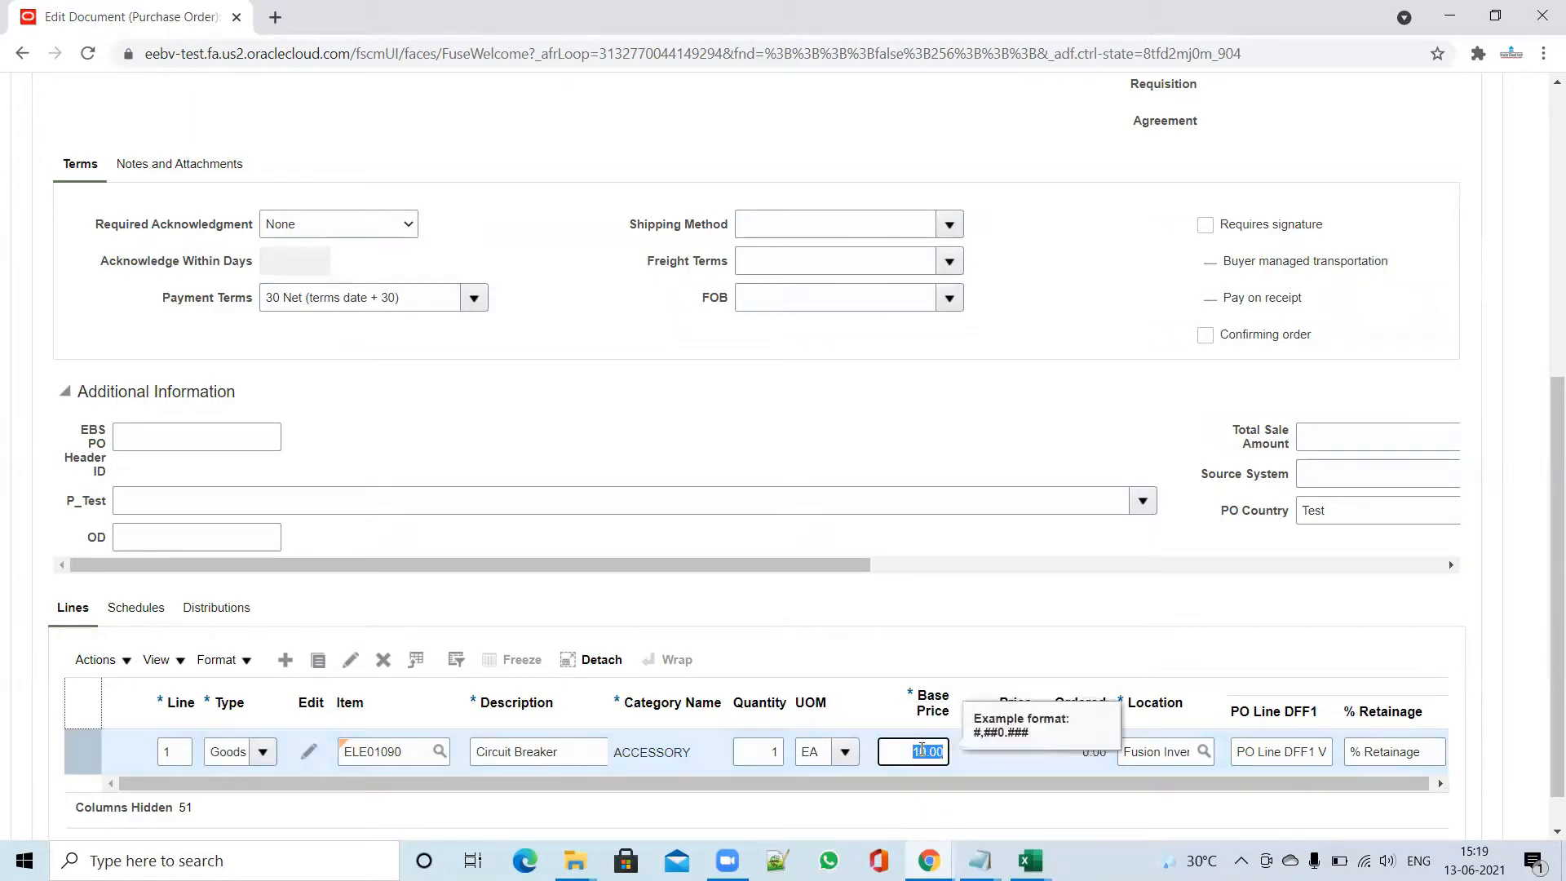
pyautogui.scroll(4, 1025, 544)
pyautogui.scroll(2, 1025, 542)
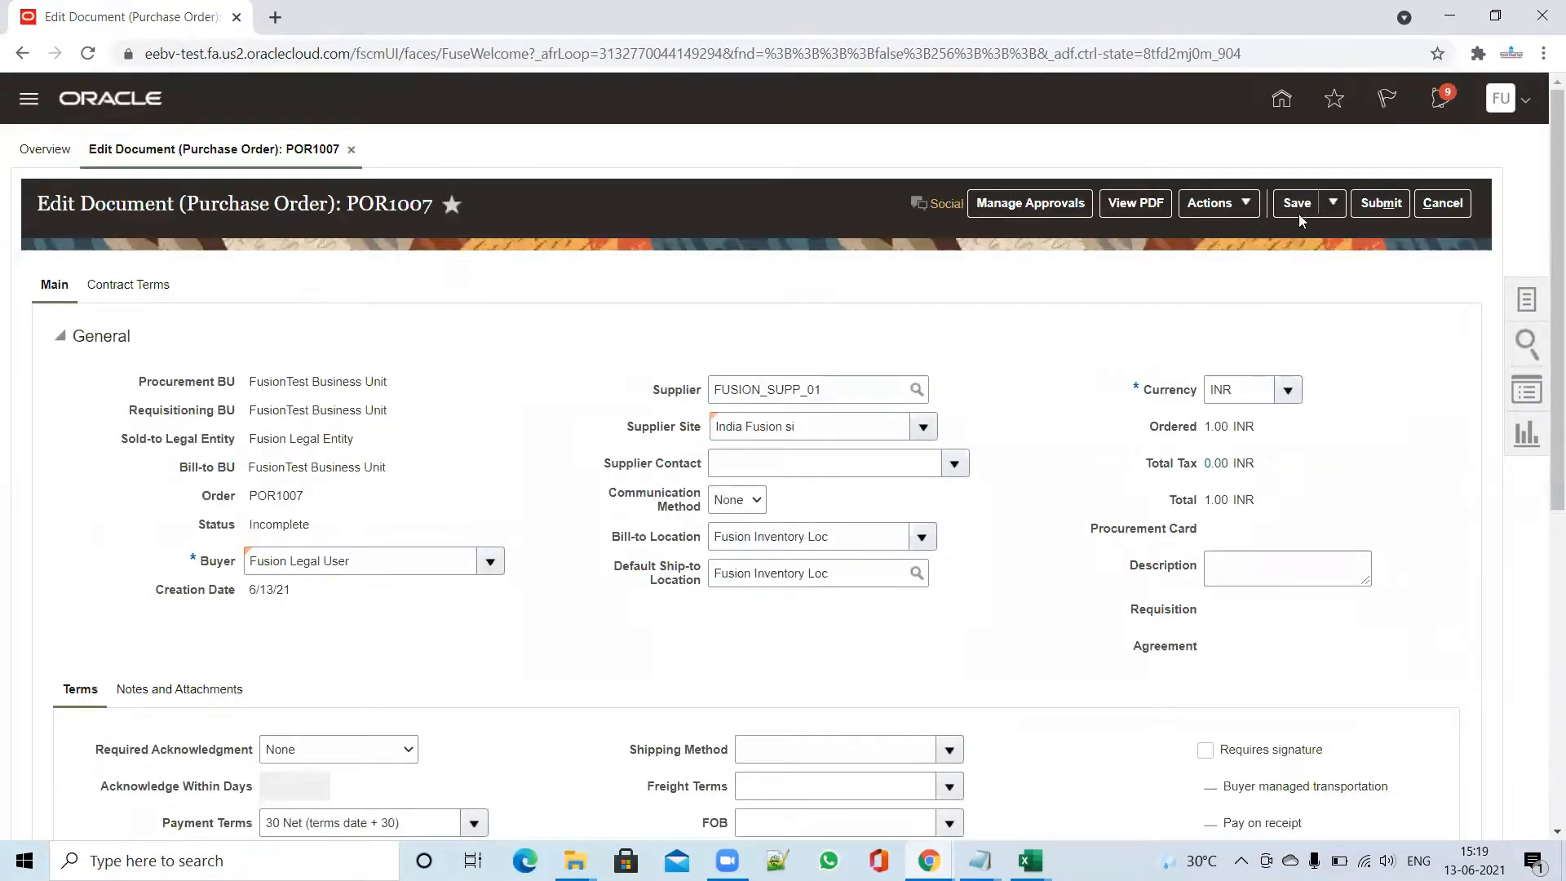
pyautogui.scroll(-7, 1273, 302)
pyautogui.scroll(7, 1270, 302)
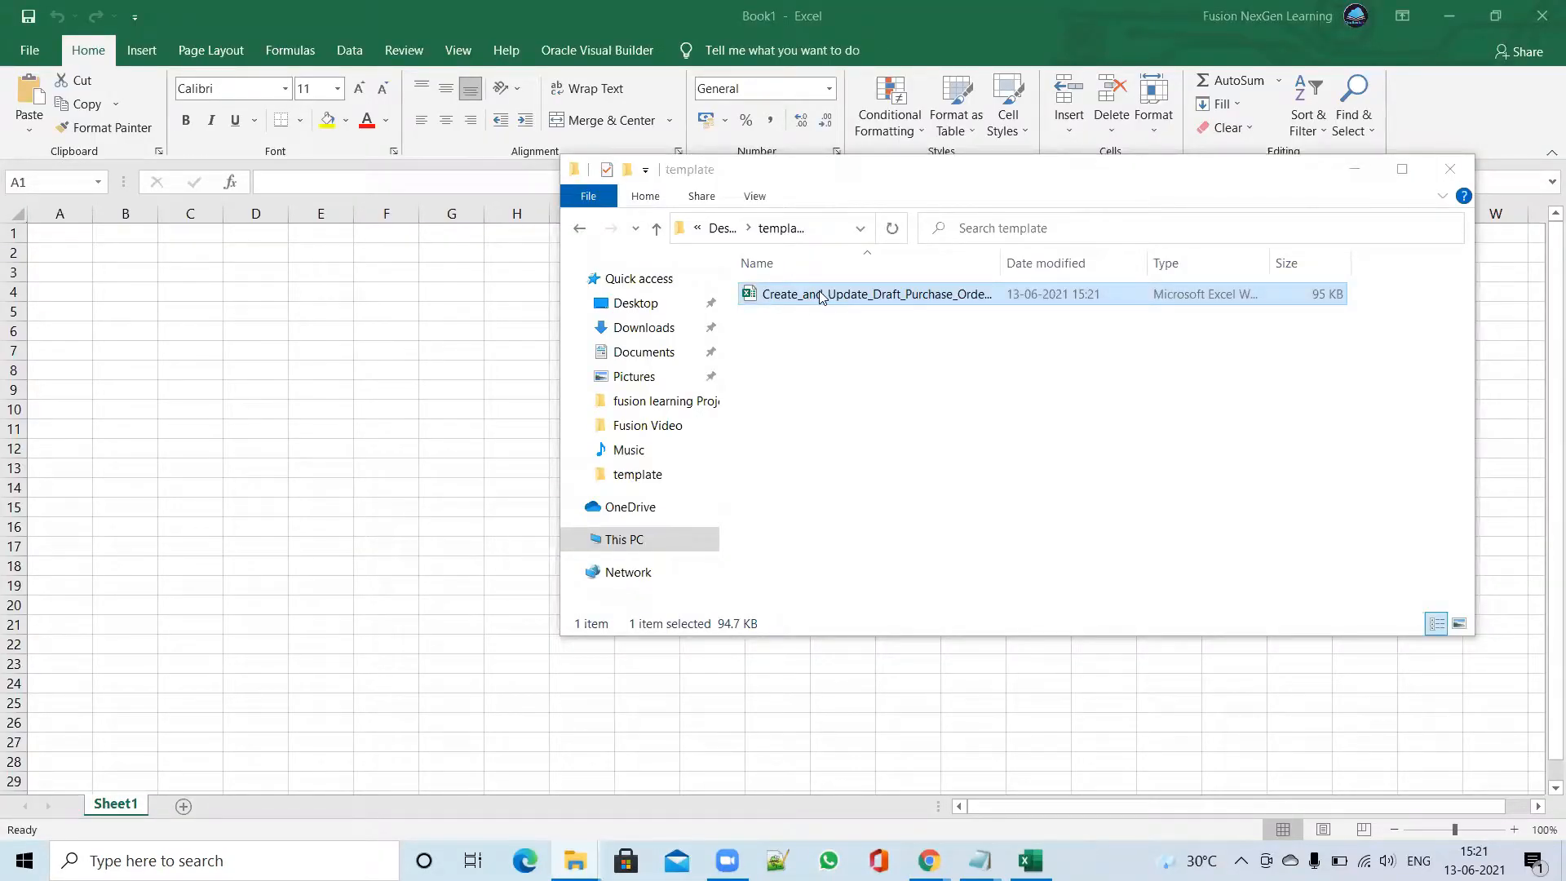
# Open the Create_and_Update_Draft_Purchase_Order_-_21A workbook in Excel and review its header and line, schedule and distribution sheets
pyautogui.doubleClick(814, 294)
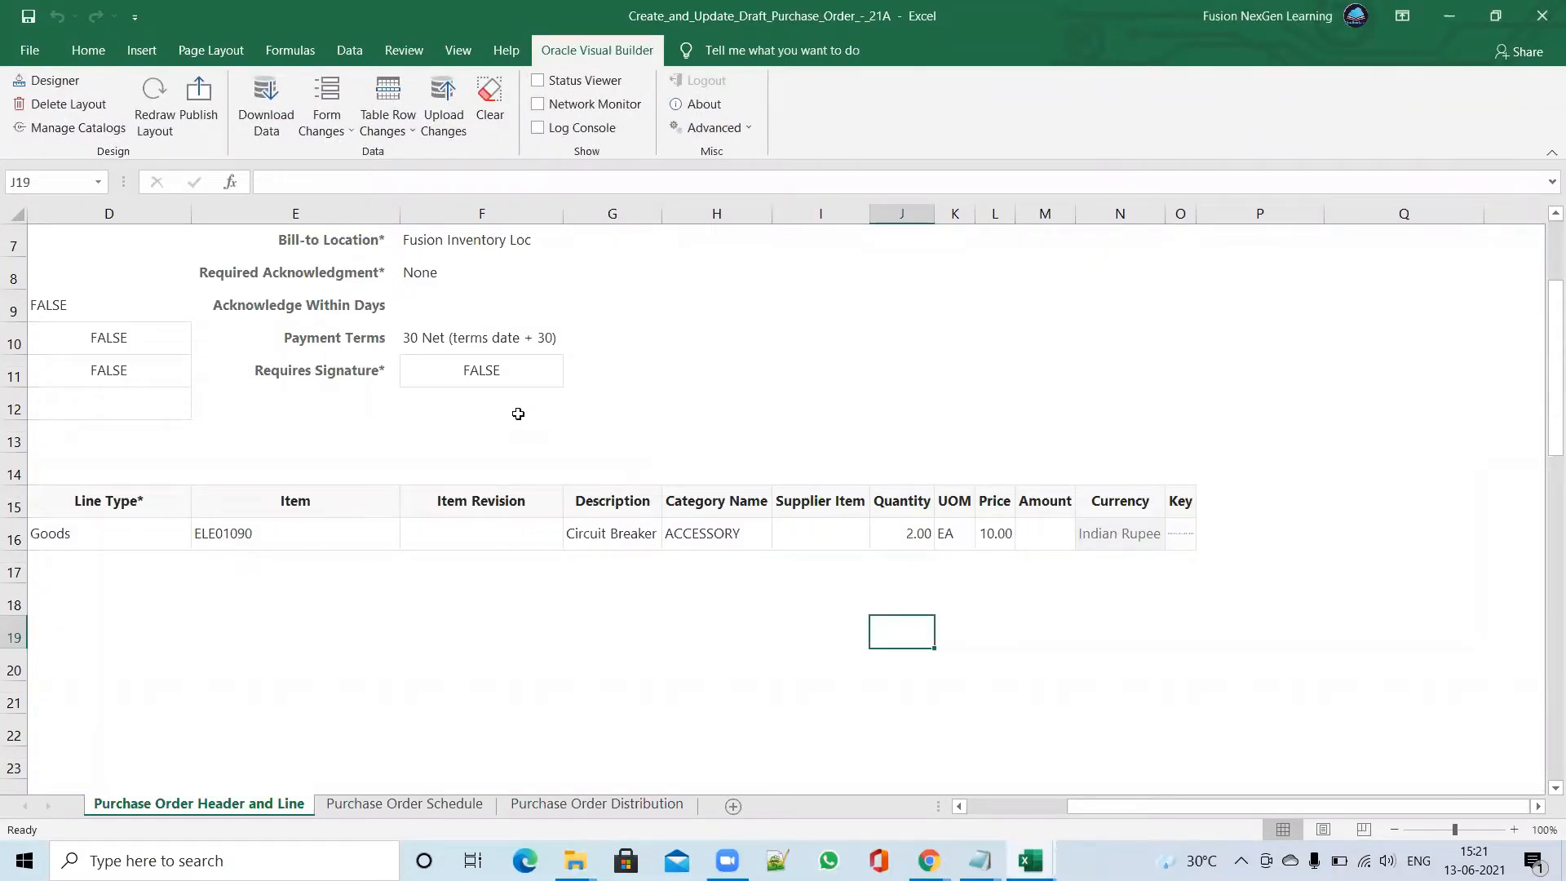
pyautogui.scroll(2, 518, 413)
pyautogui.moveTo(1229, 806); pyautogui.dragTo(1131, 806)
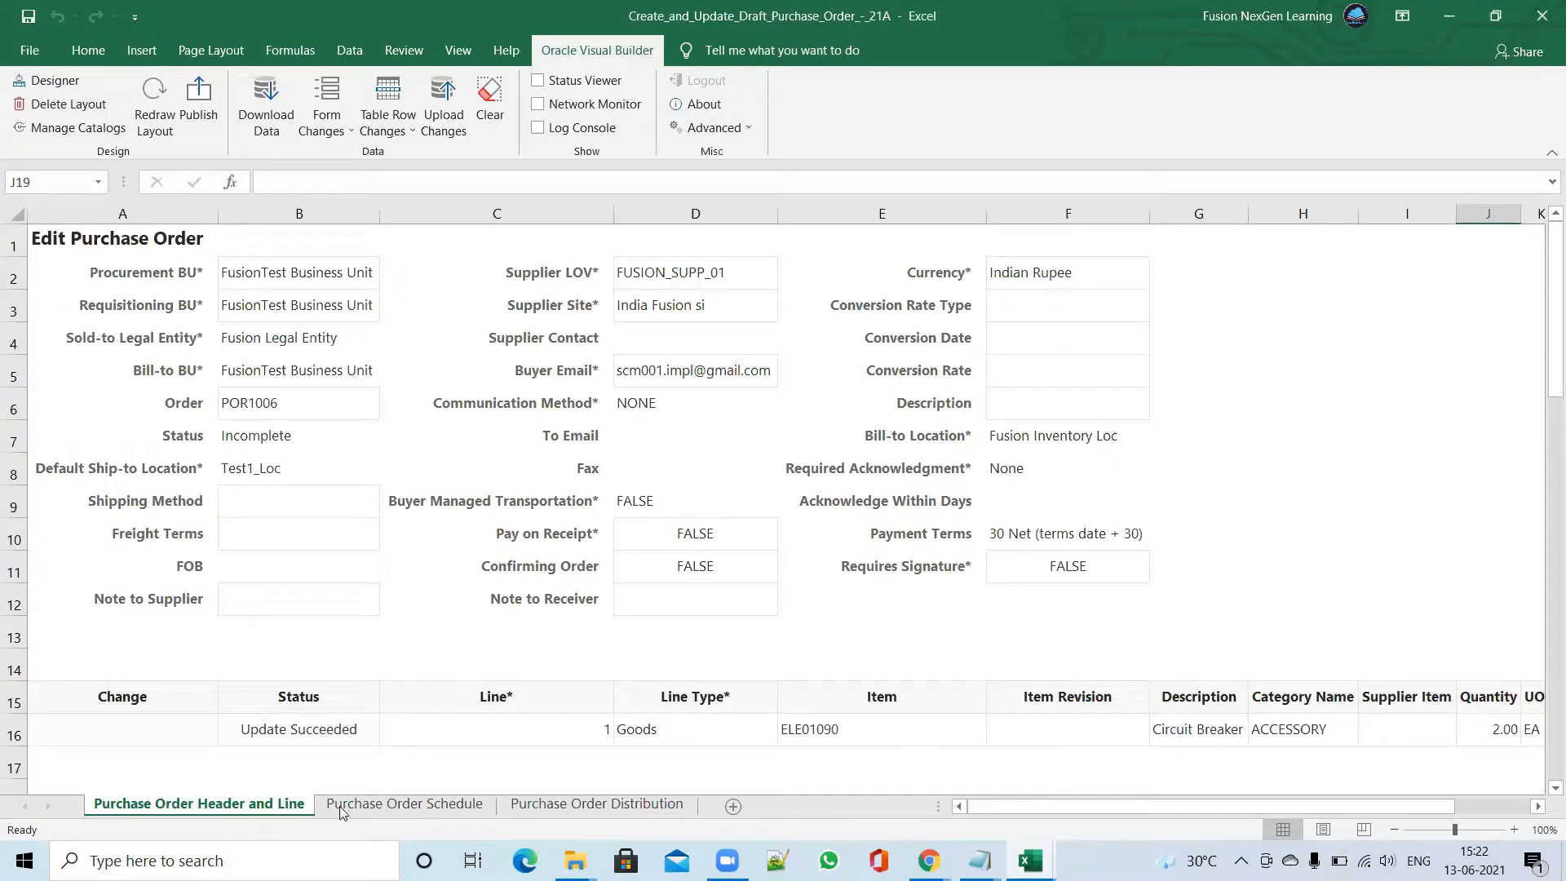
pyautogui.click(365, 803)
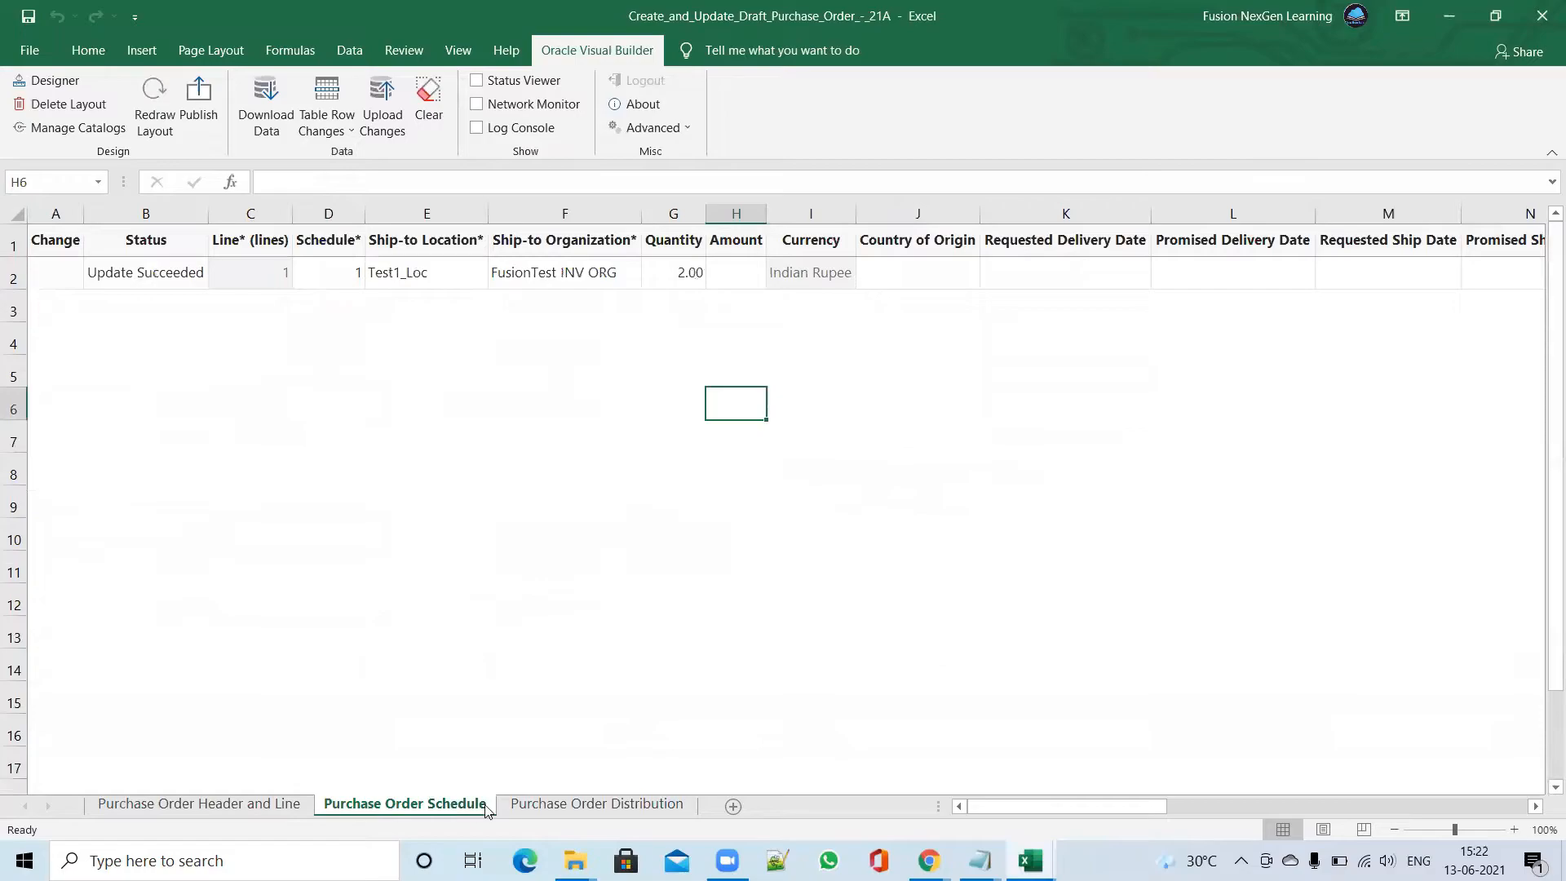
pyautogui.click(534, 806)
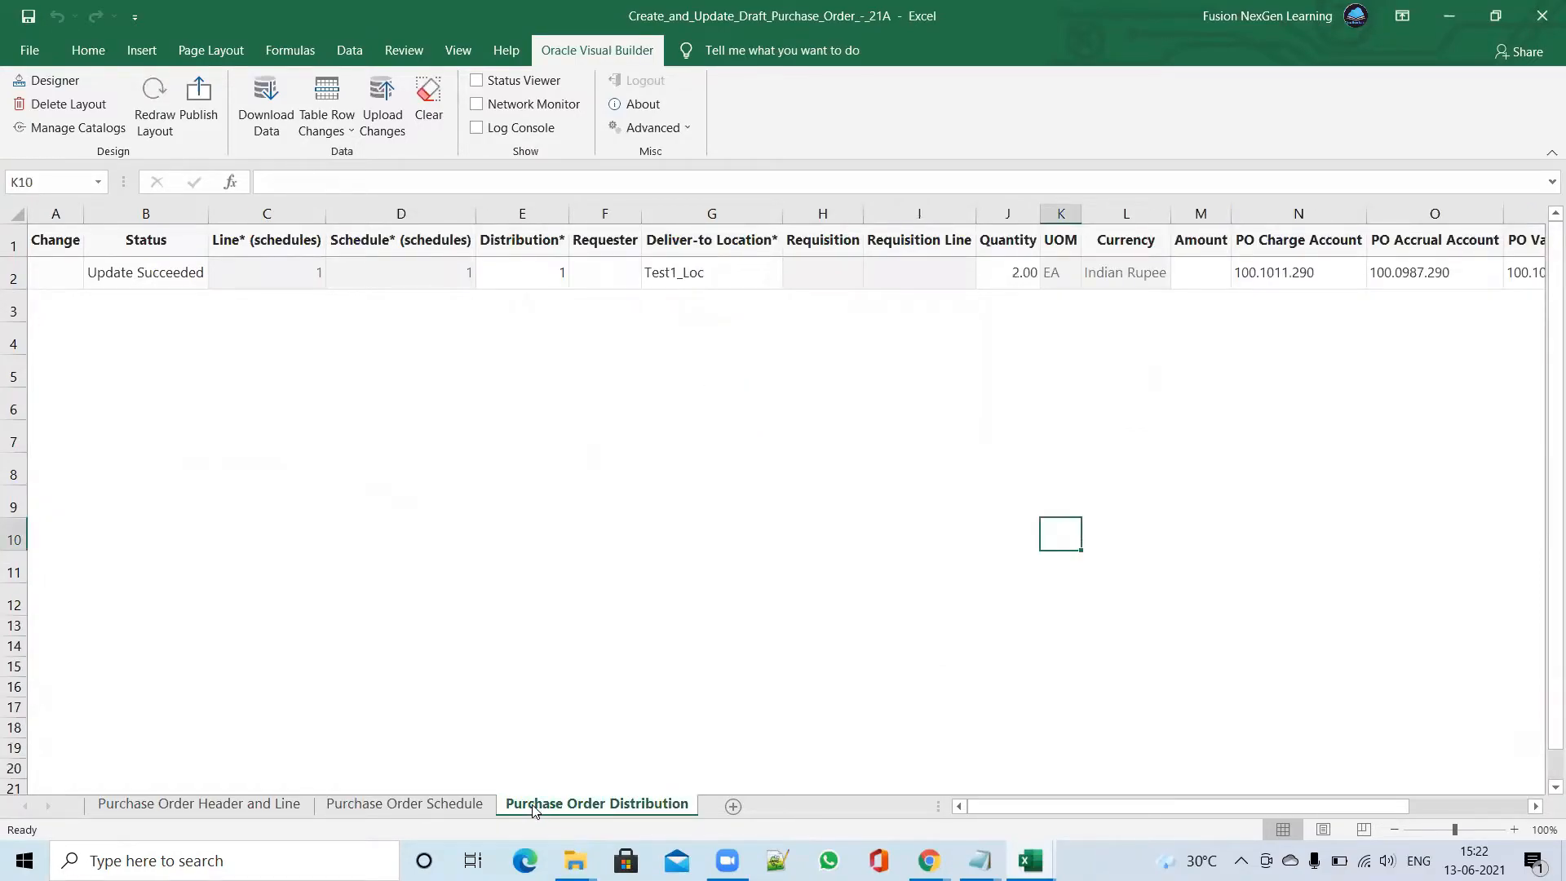
pyautogui.click(200, 804)
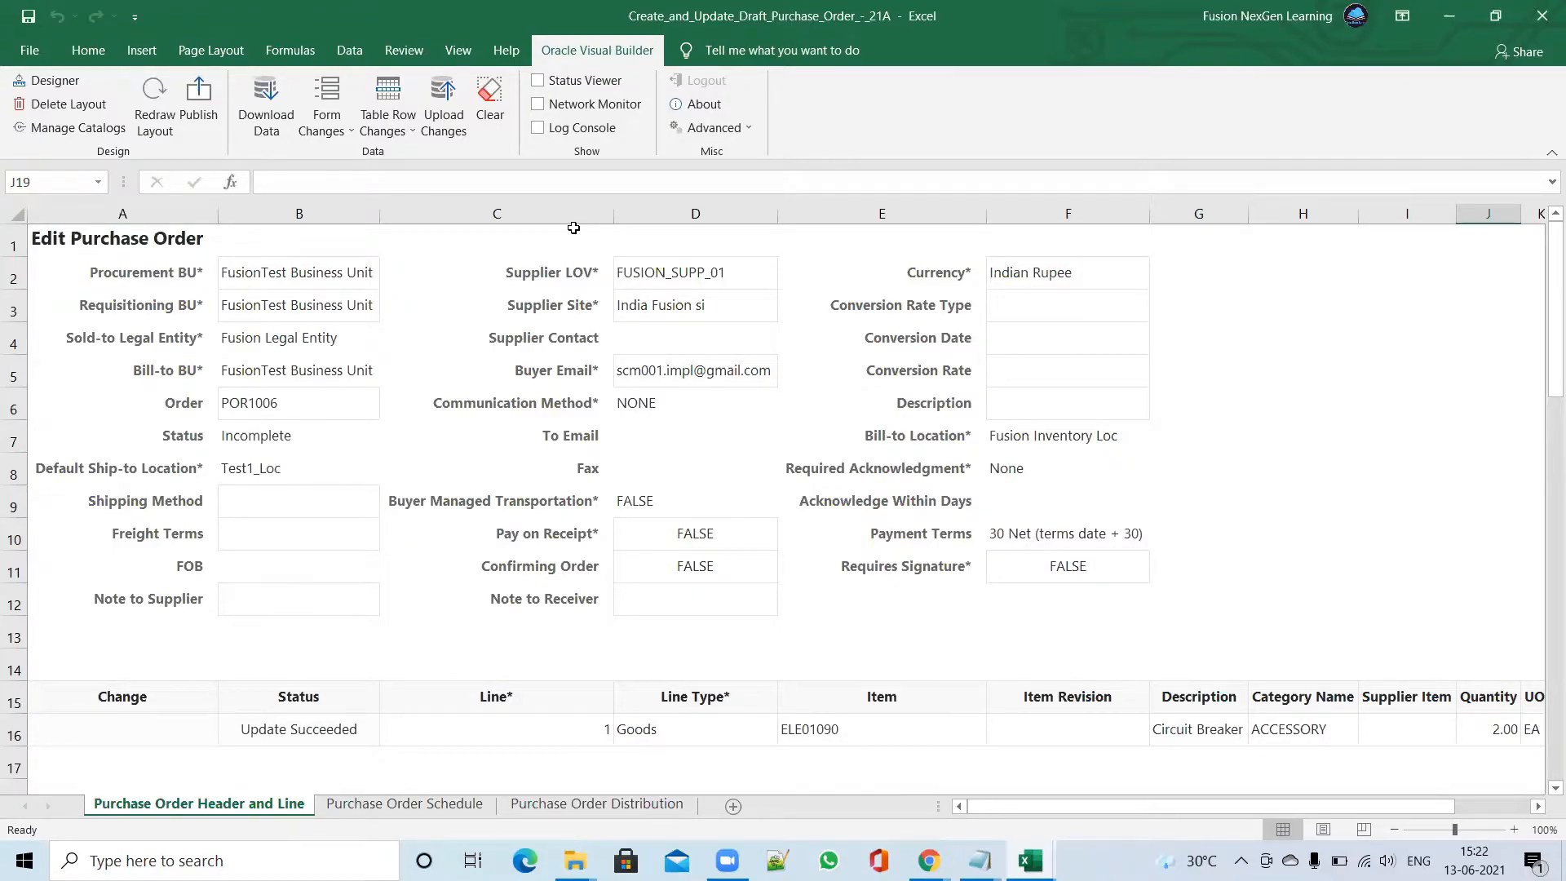
pyautogui.click(751, 130)
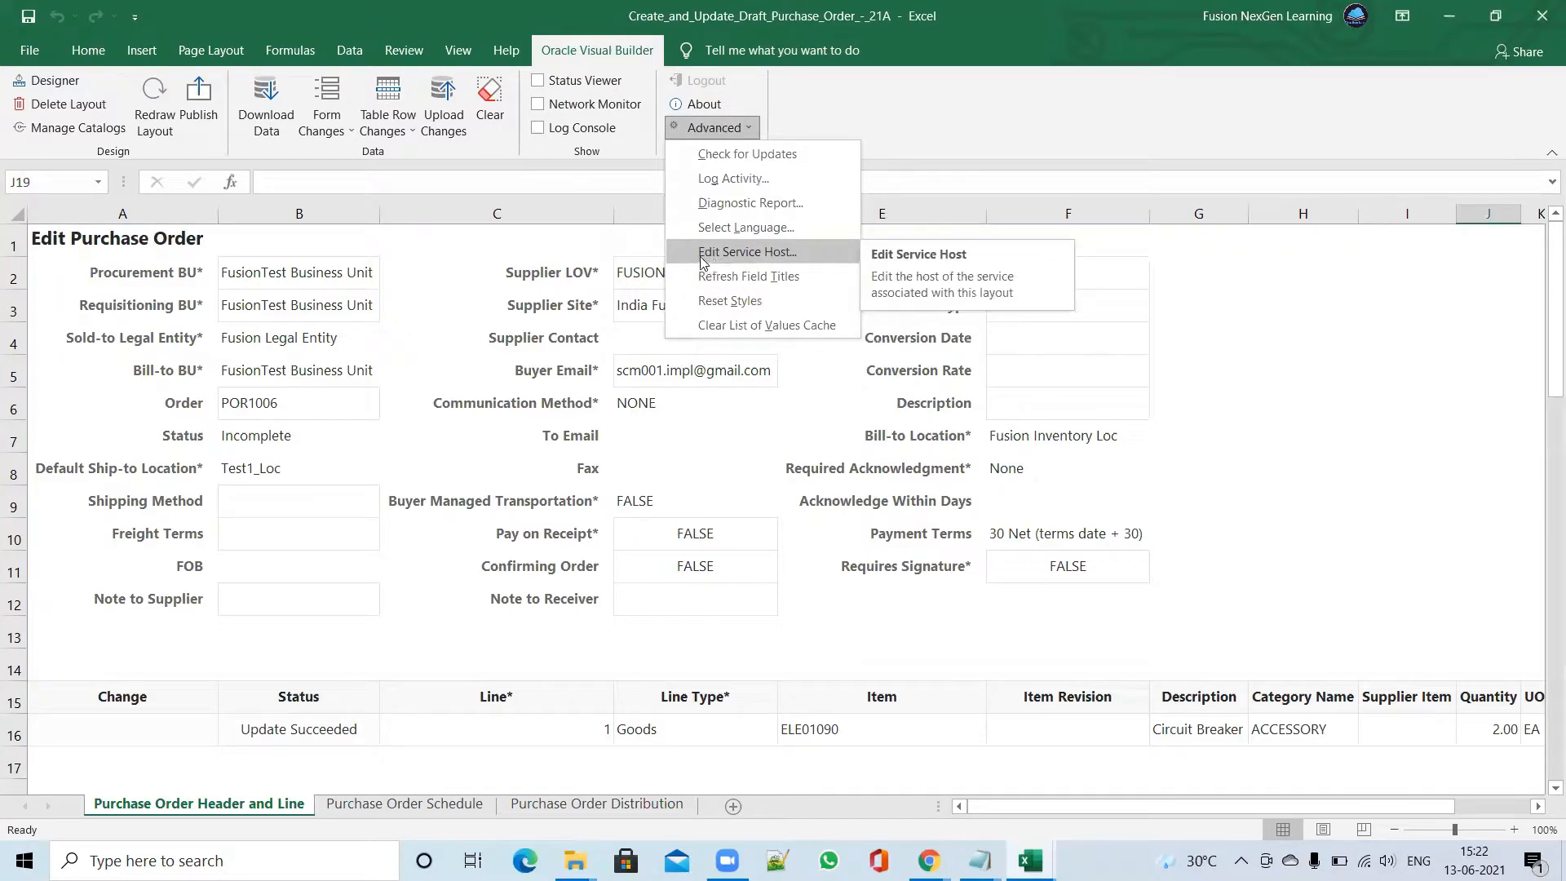
pyautogui.click(757, 249)
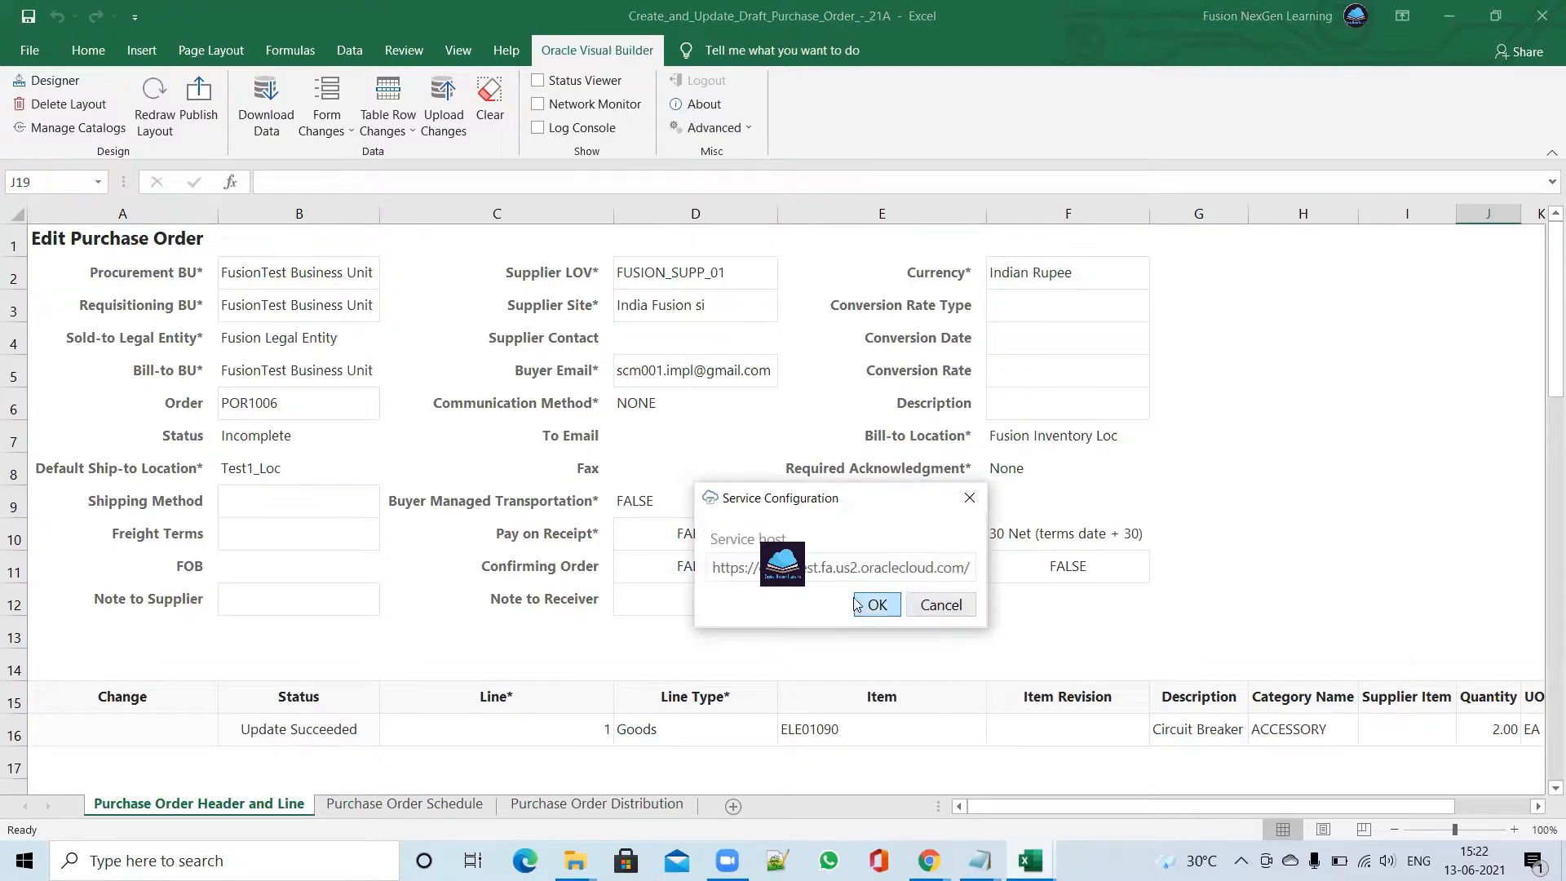
pyautogui.click(879, 605)
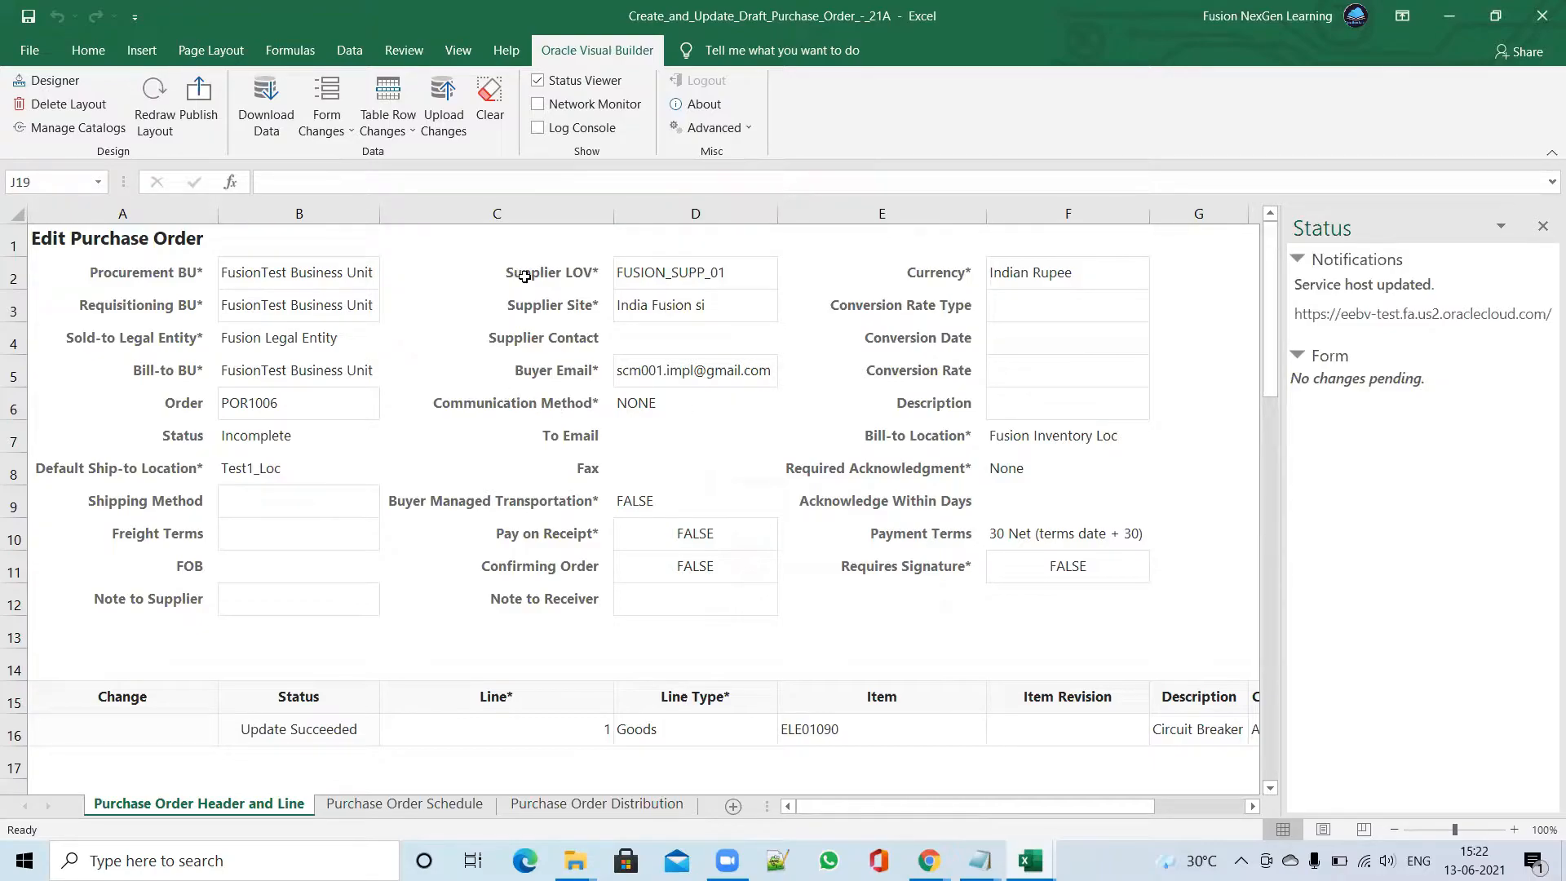
# Start downloading data into the workbook and sign in to Oracle Applications Cloud with the user ID and account password
pyautogui.click(266, 95)
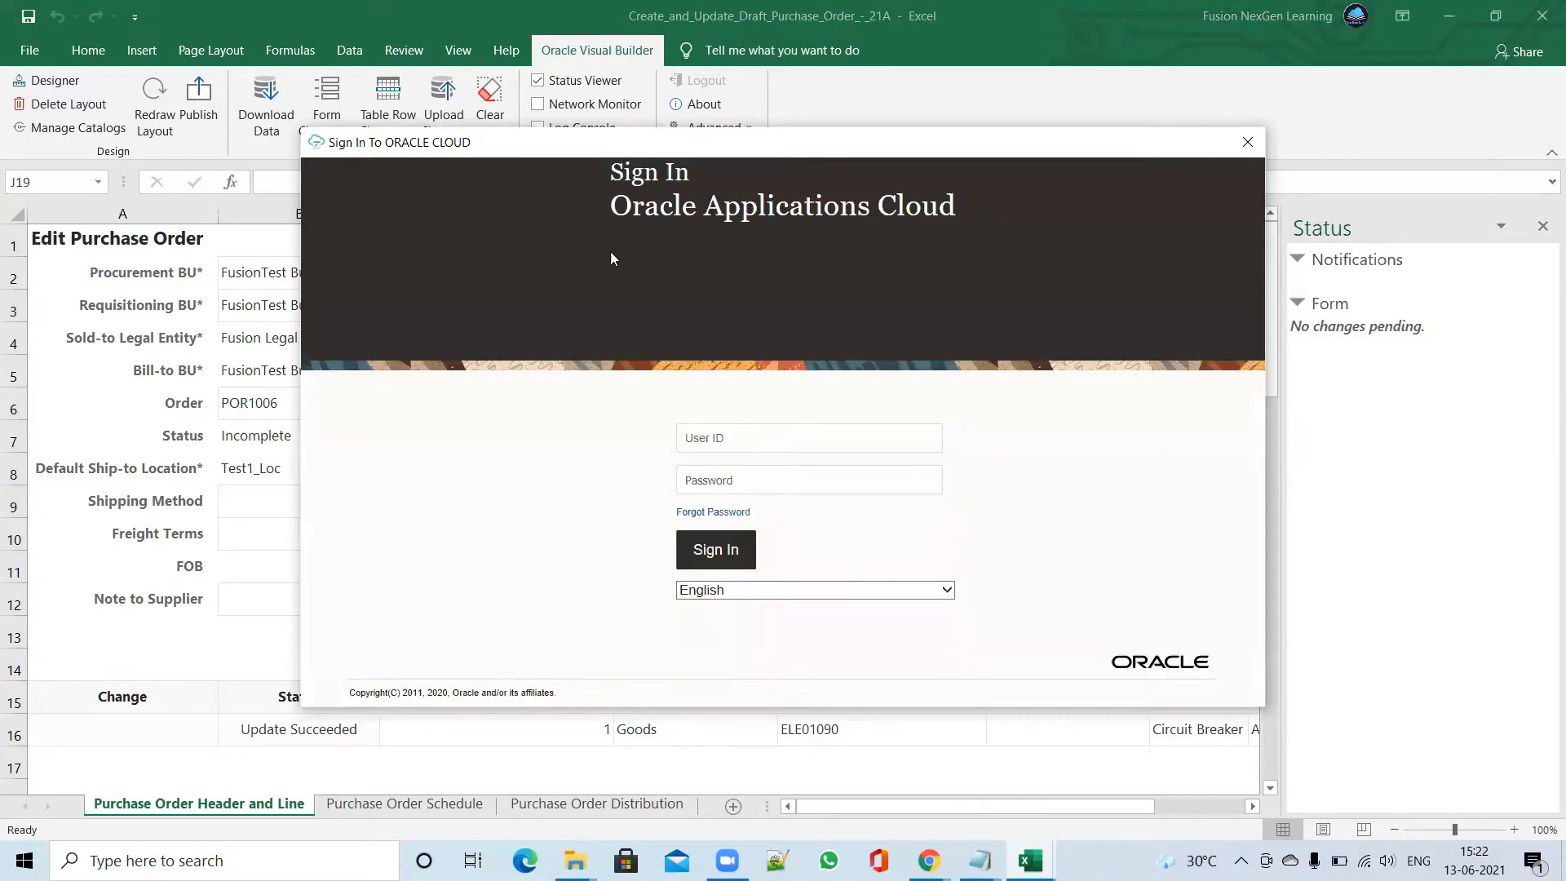
pyautogui.click(768, 438)
pyautogui.write('fusionimp')
pyautogui.press('Tab')
pyautogui.write('**********')
pyautogui.click(717, 551)
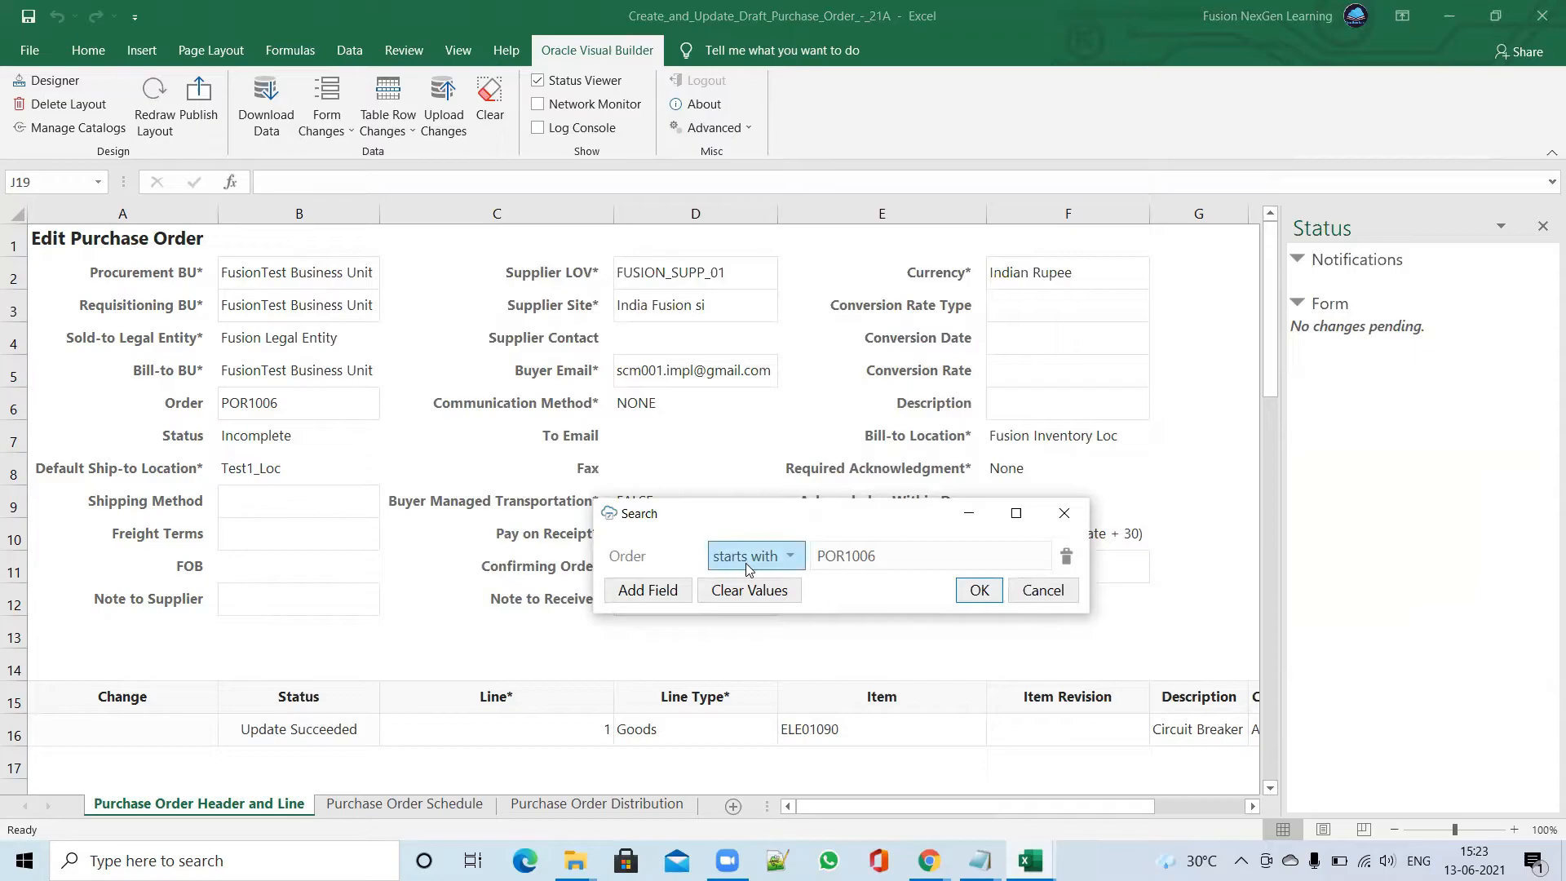
# Set the search's order value to the newly created purchase order's number, keeping the "starts with" operator, and download its data
pyautogui.click(794, 562)
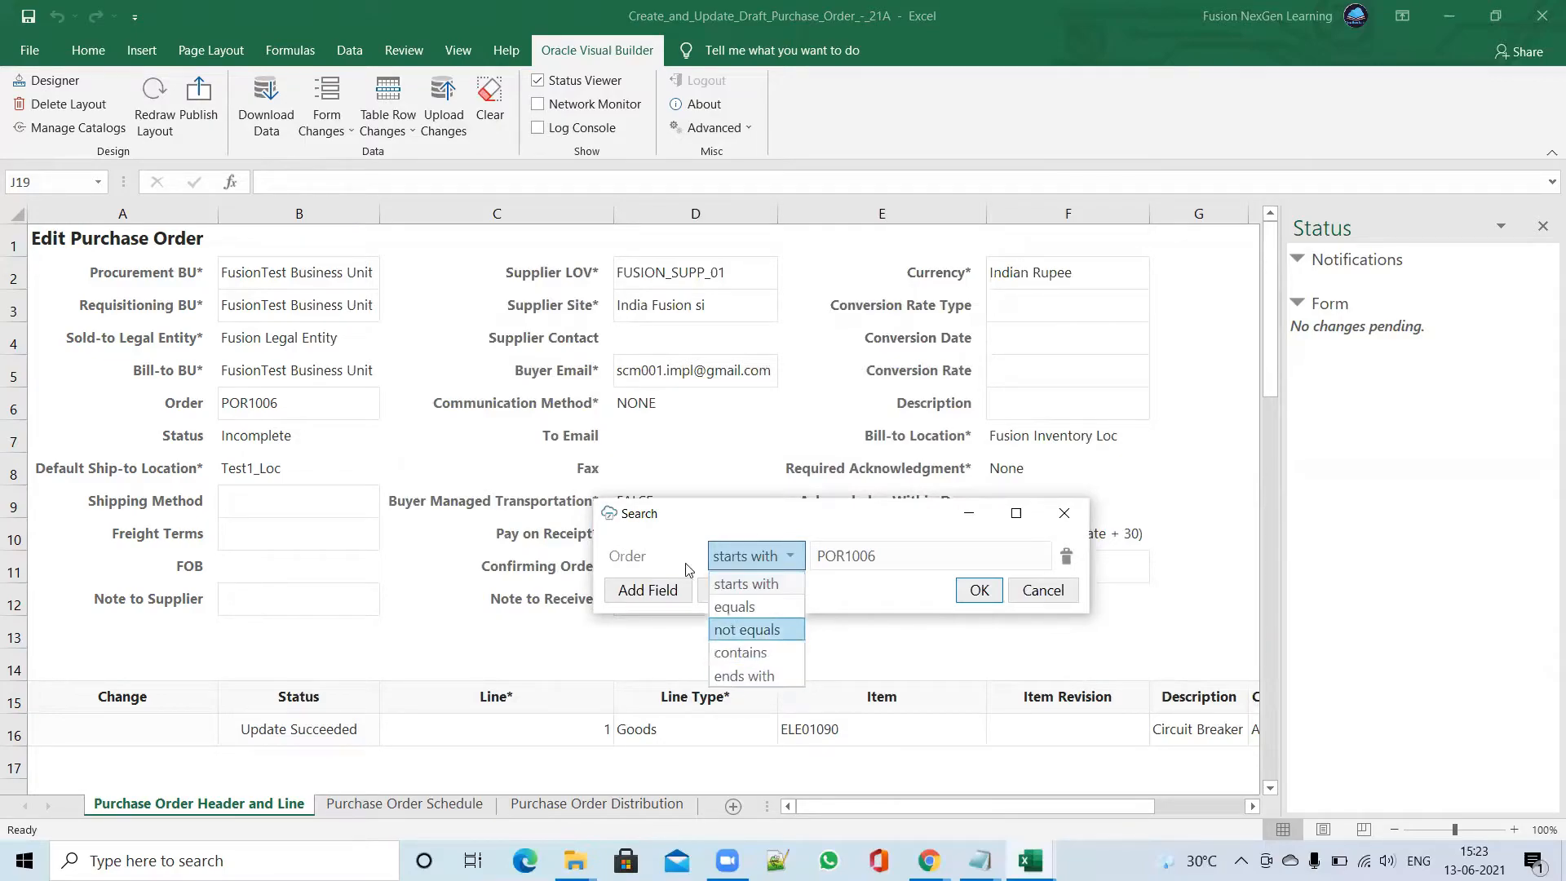
pyautogui.click(670, 519)
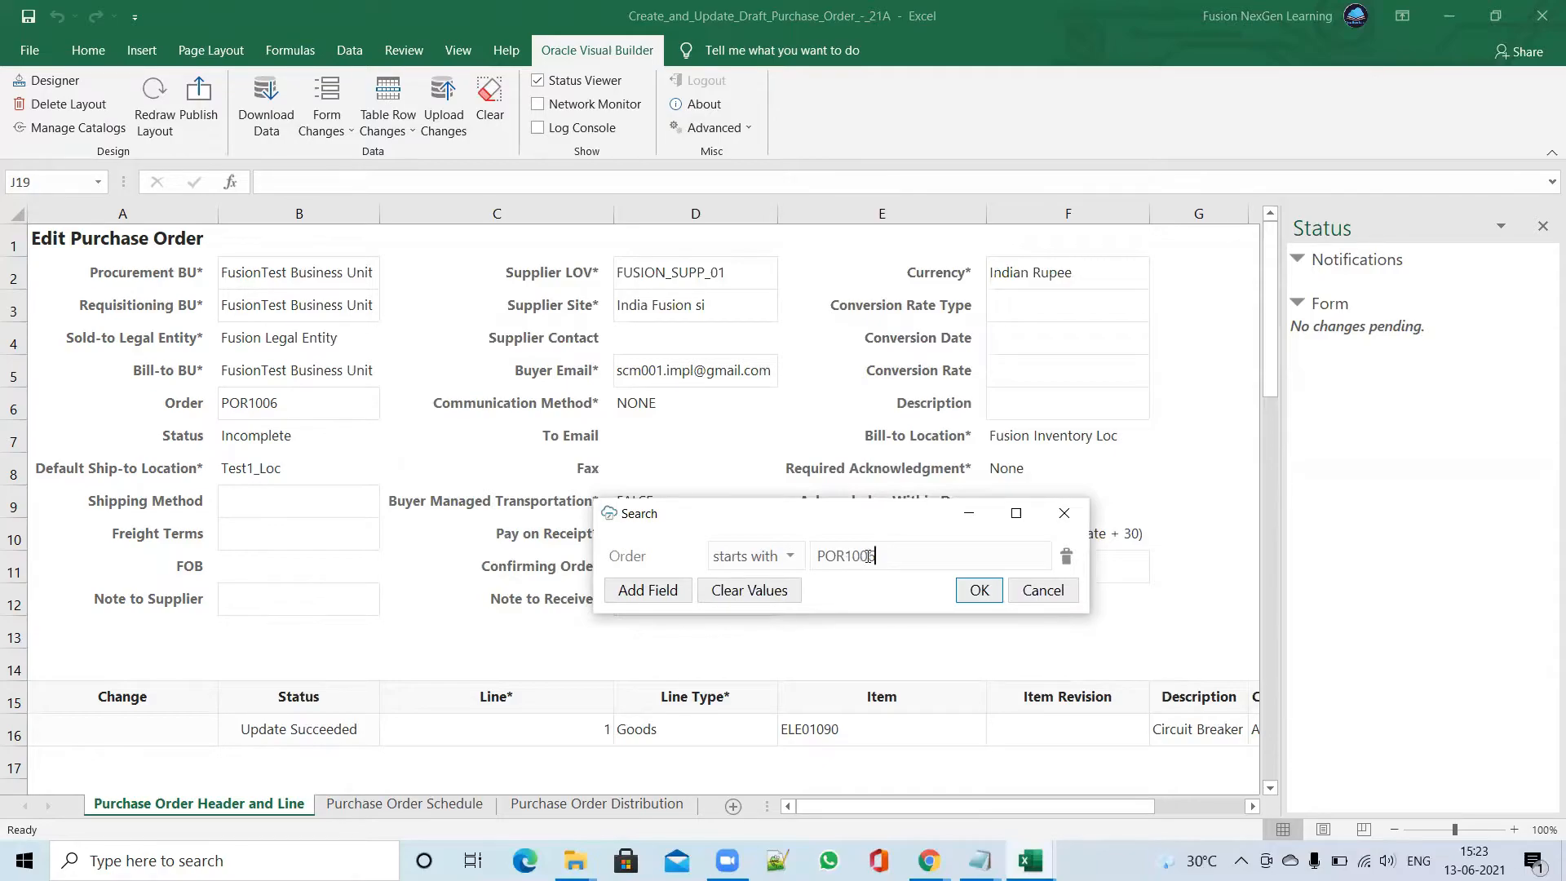
pyautogui.press('BackSpace')
pyautogui.write('7')
pyautogui.click(978, 591)
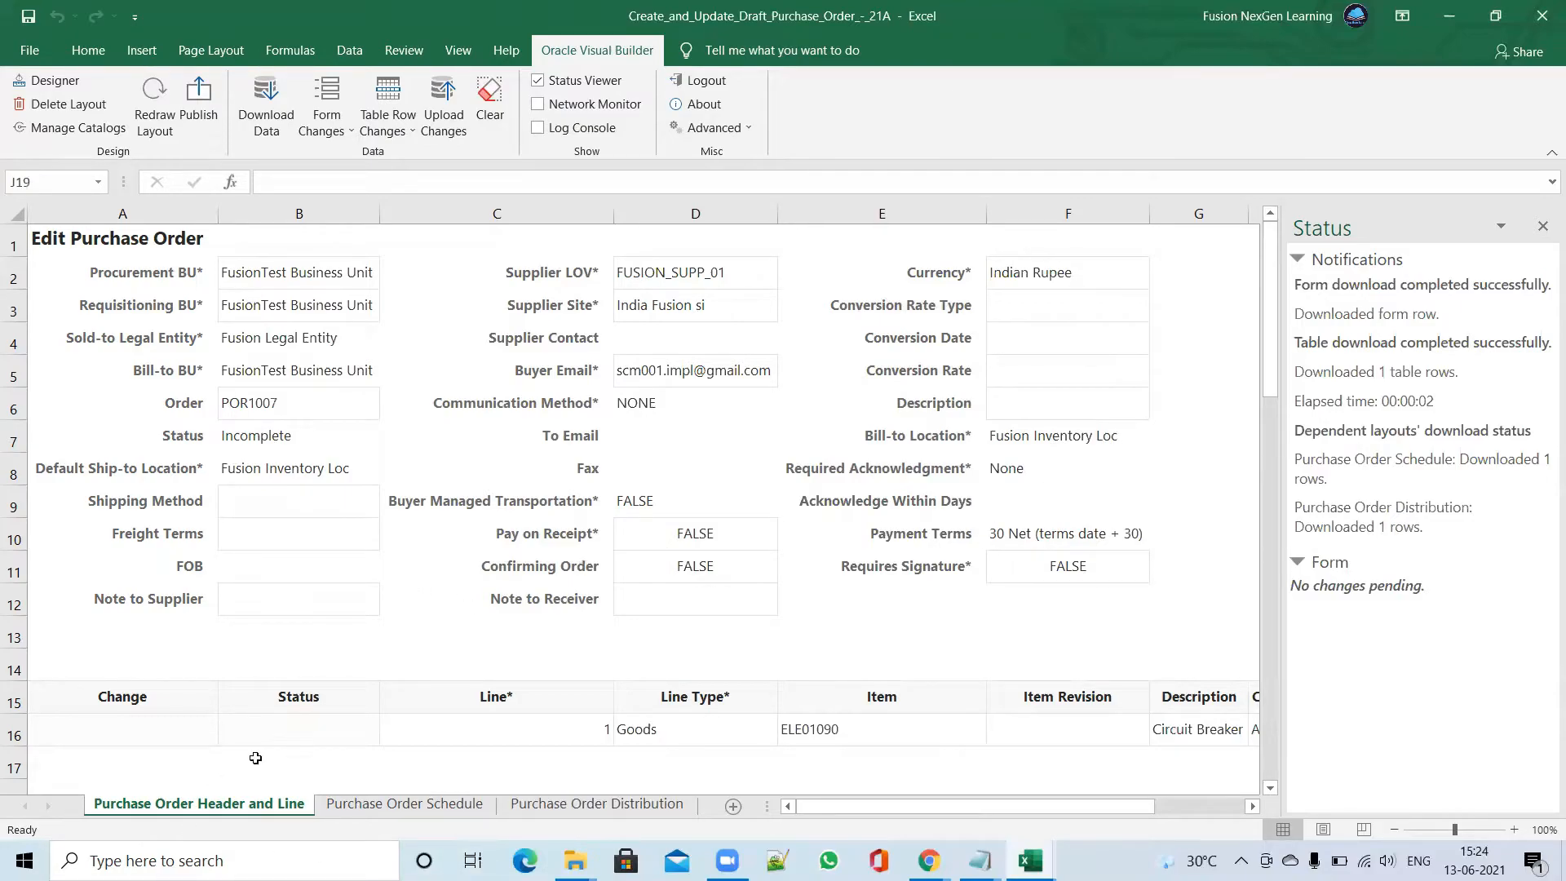
# Examine the downloaded order's line row, then its schedule and distribution rows on the other two sheets
pyautogui.click(301, 734)
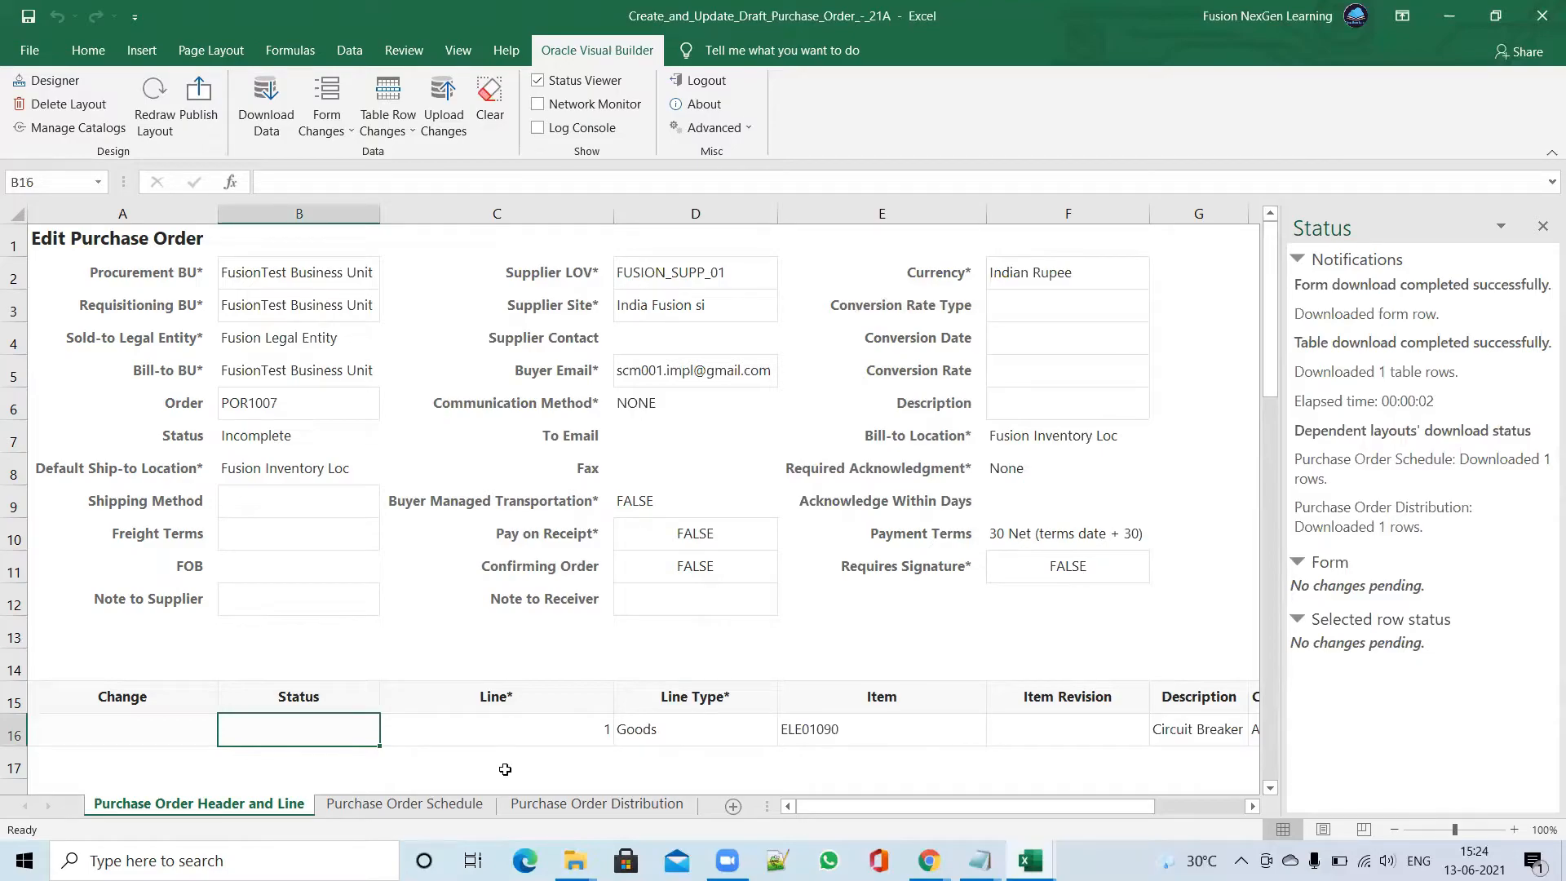
pyautogui.scroll(-1, 505, 769)
pyautogui.click(441, 667)
pyautogui.click(653, 667)
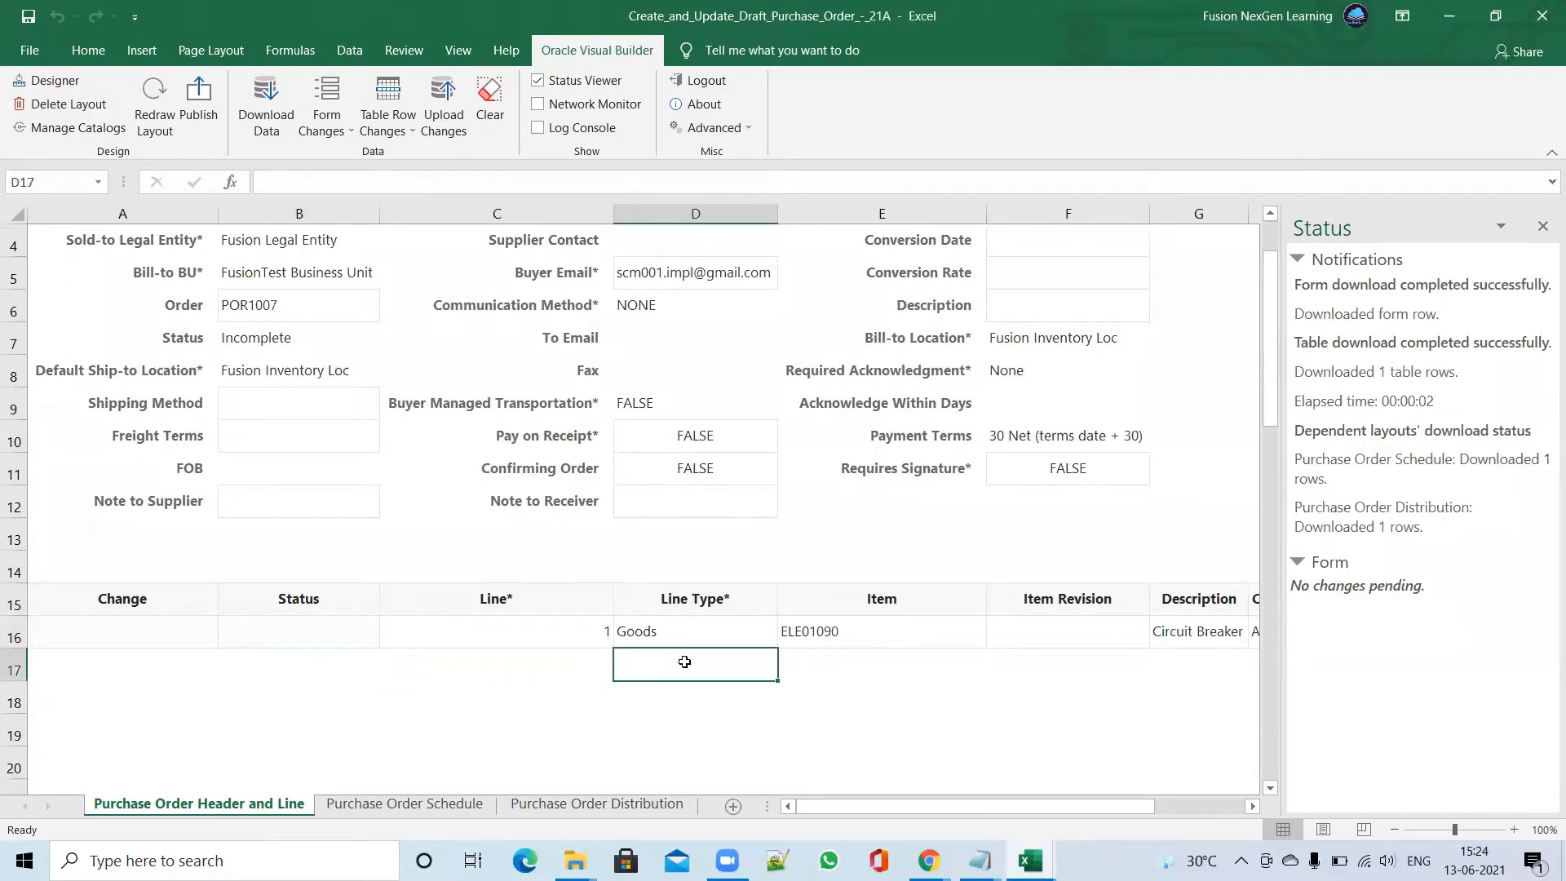
pyautogui.click(862, 660)
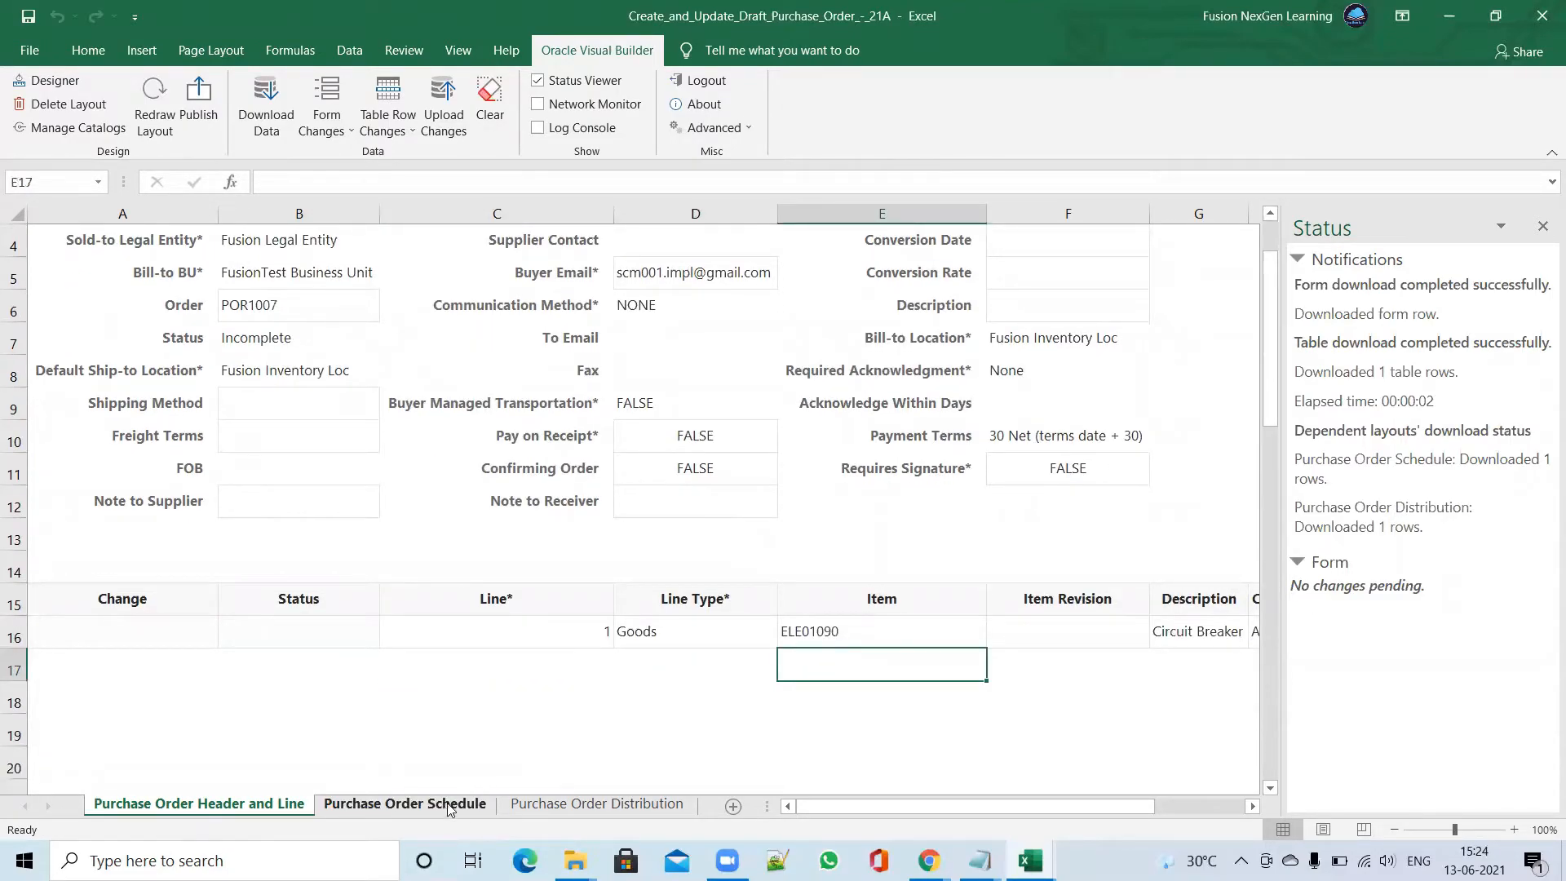
pyautogui.click(367, 805)
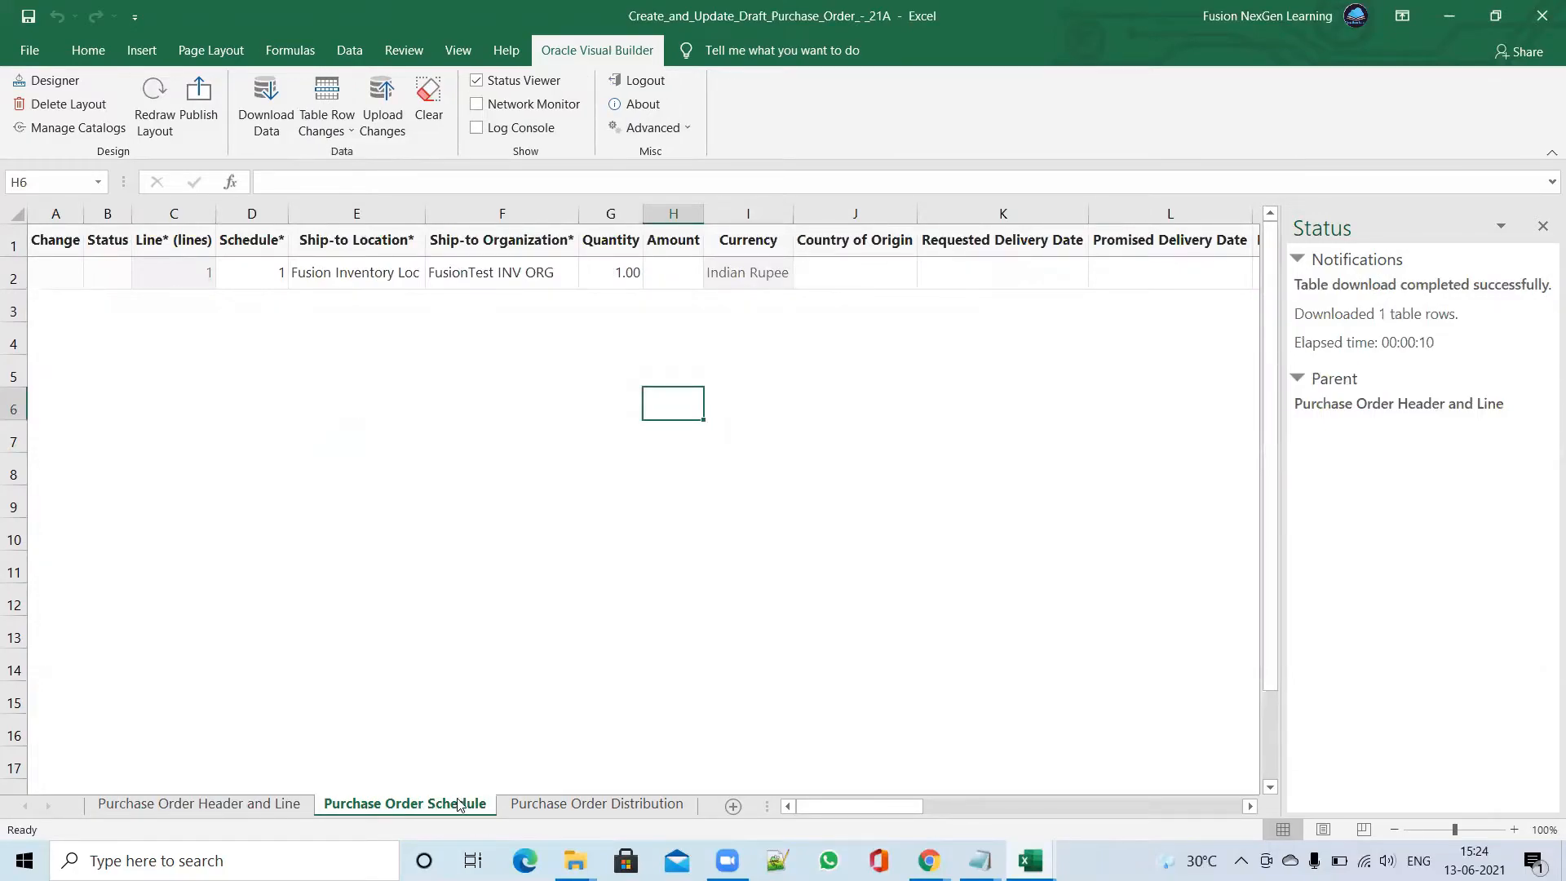
pyautogui.click(604, 806)
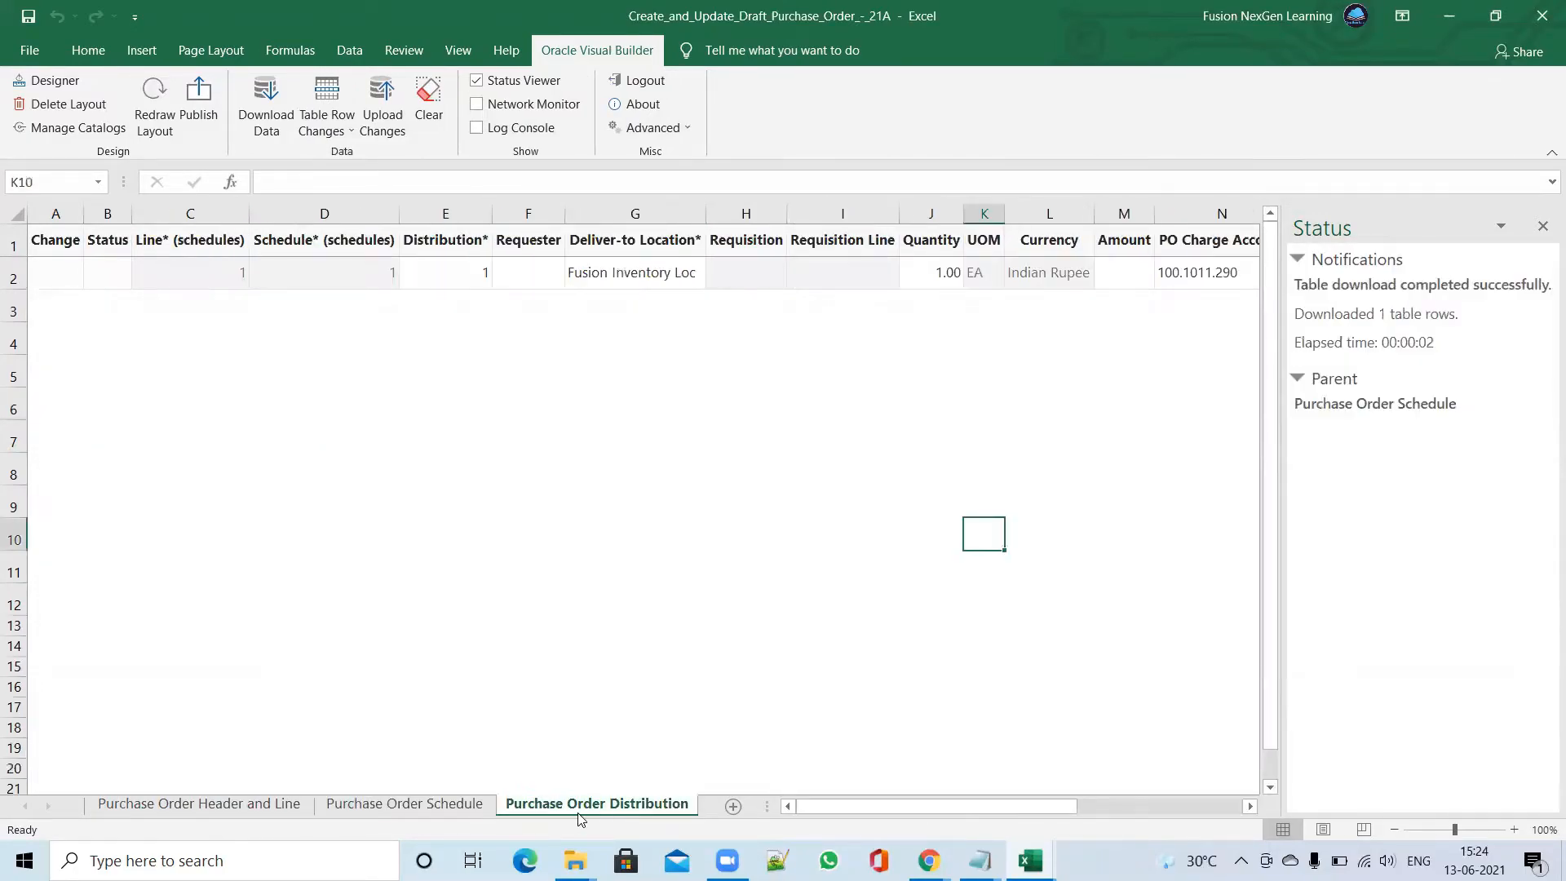
pyautogui.click(266, 806)
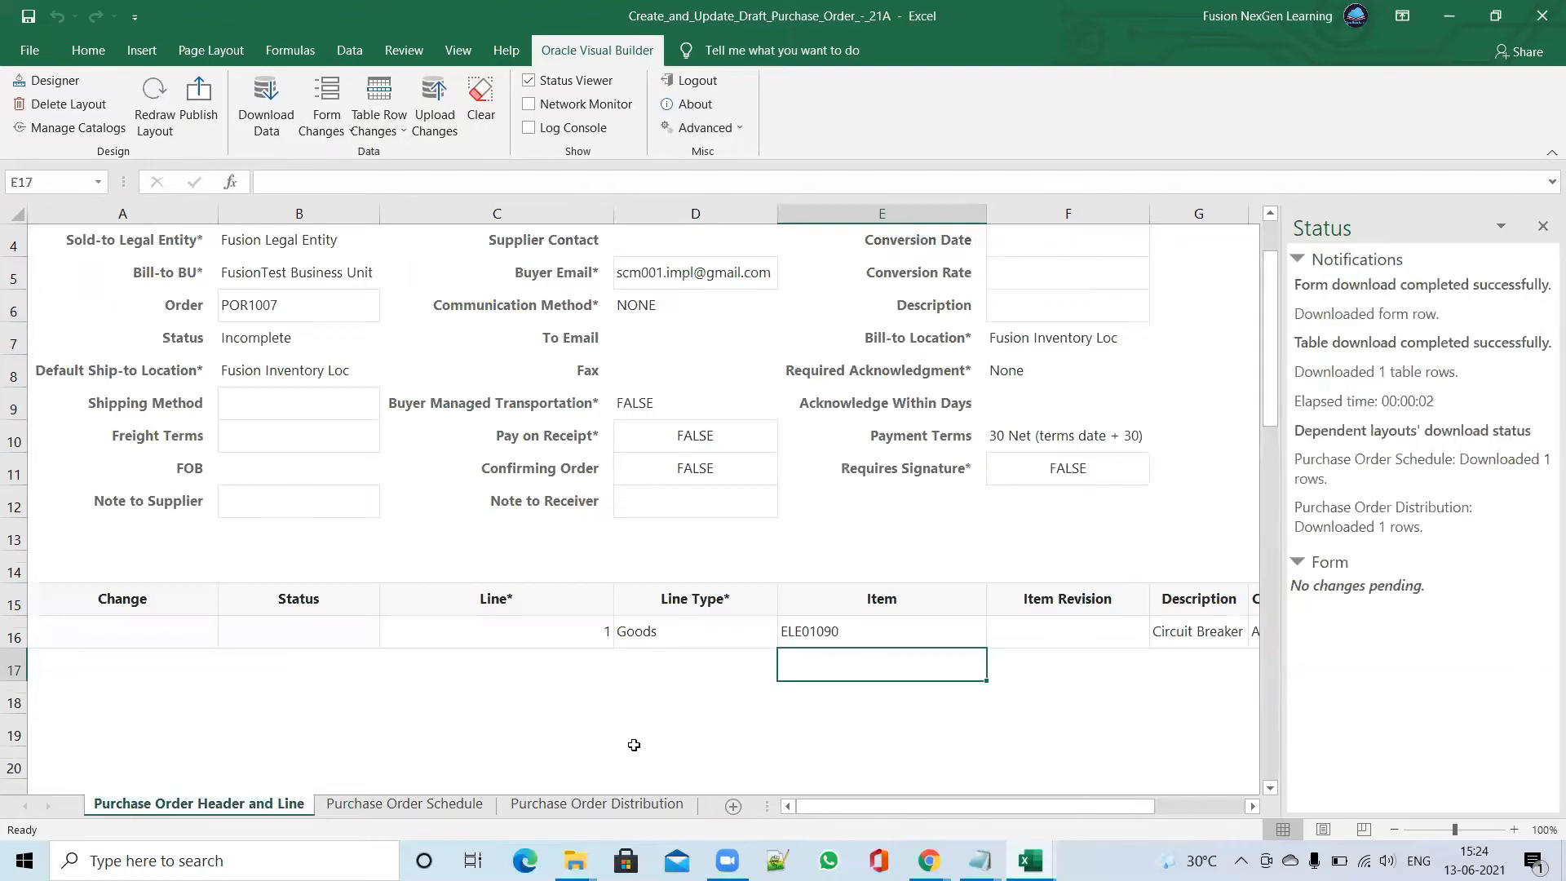
# Set the quantity of order line 1 to 3 on the Purchase Order Header and Line sheet
pyautogui.moveTo(869, 807); pyautogui.dragTo(981, 809)
pyautogui.click(902, 634)
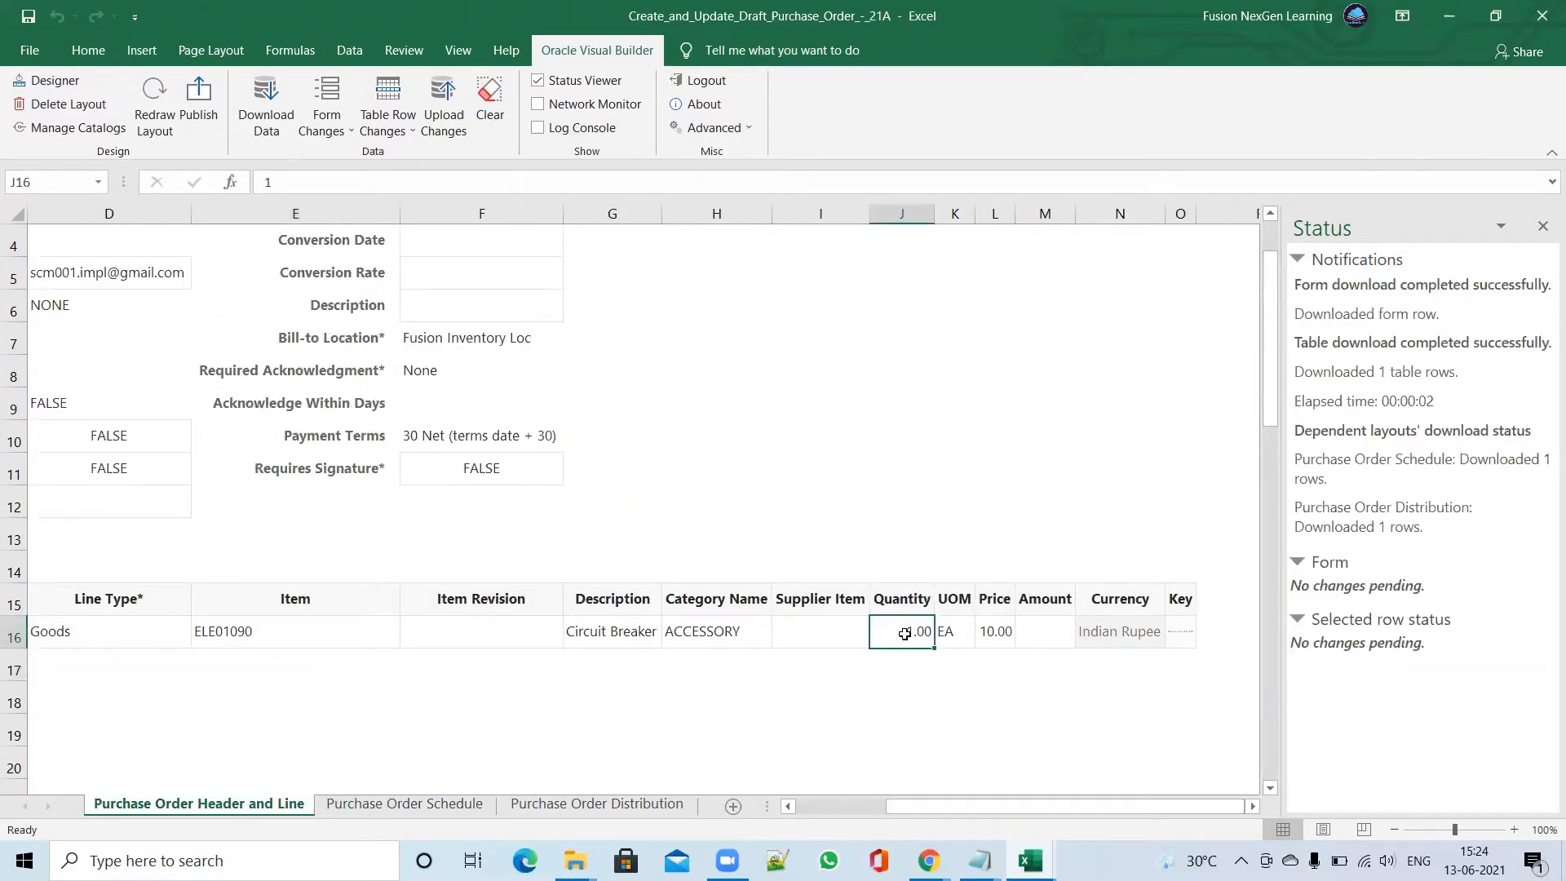
pyautogui.doubleClick(905, 633)
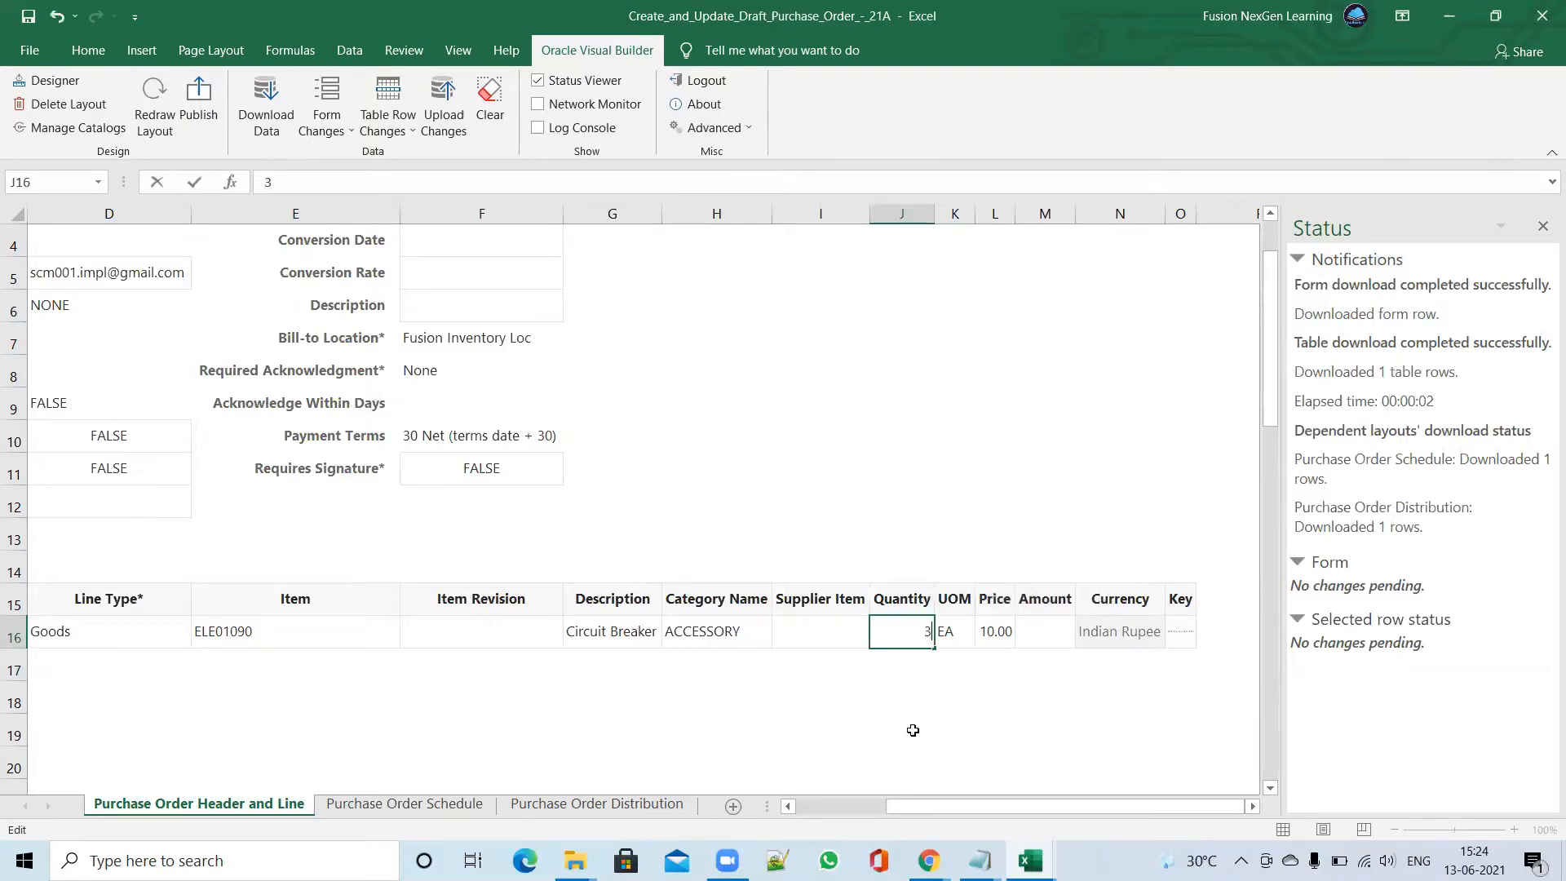
pyautogui.write('3')
pyautogui.click(912, 730)
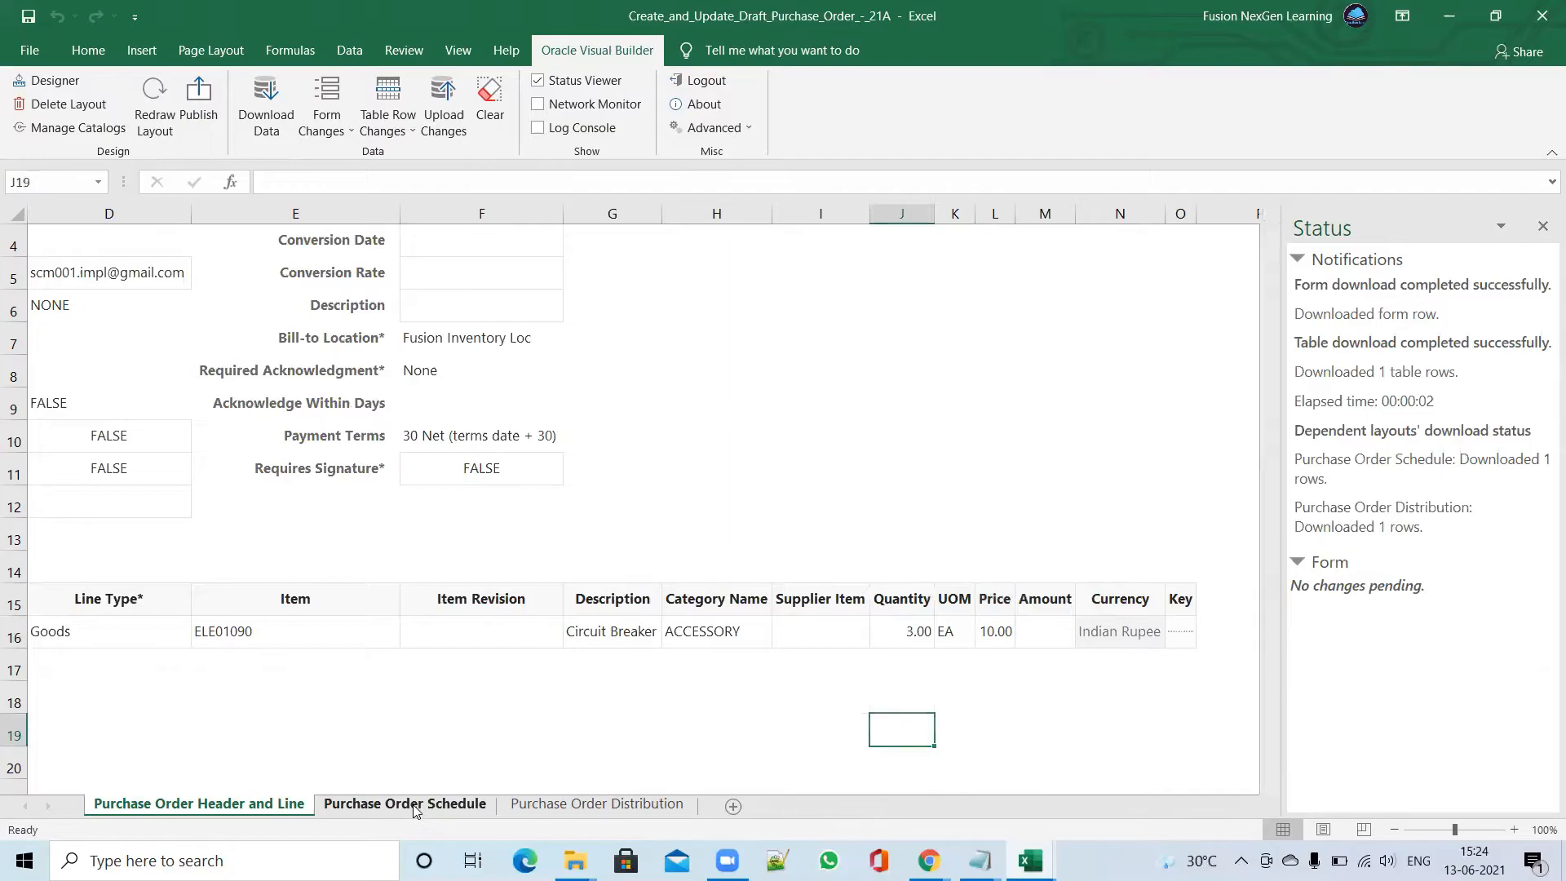
# Set the quantity of the schedule row to 3 on the Purchase Order Schedule sheet
pyautogui.click(414, 805)
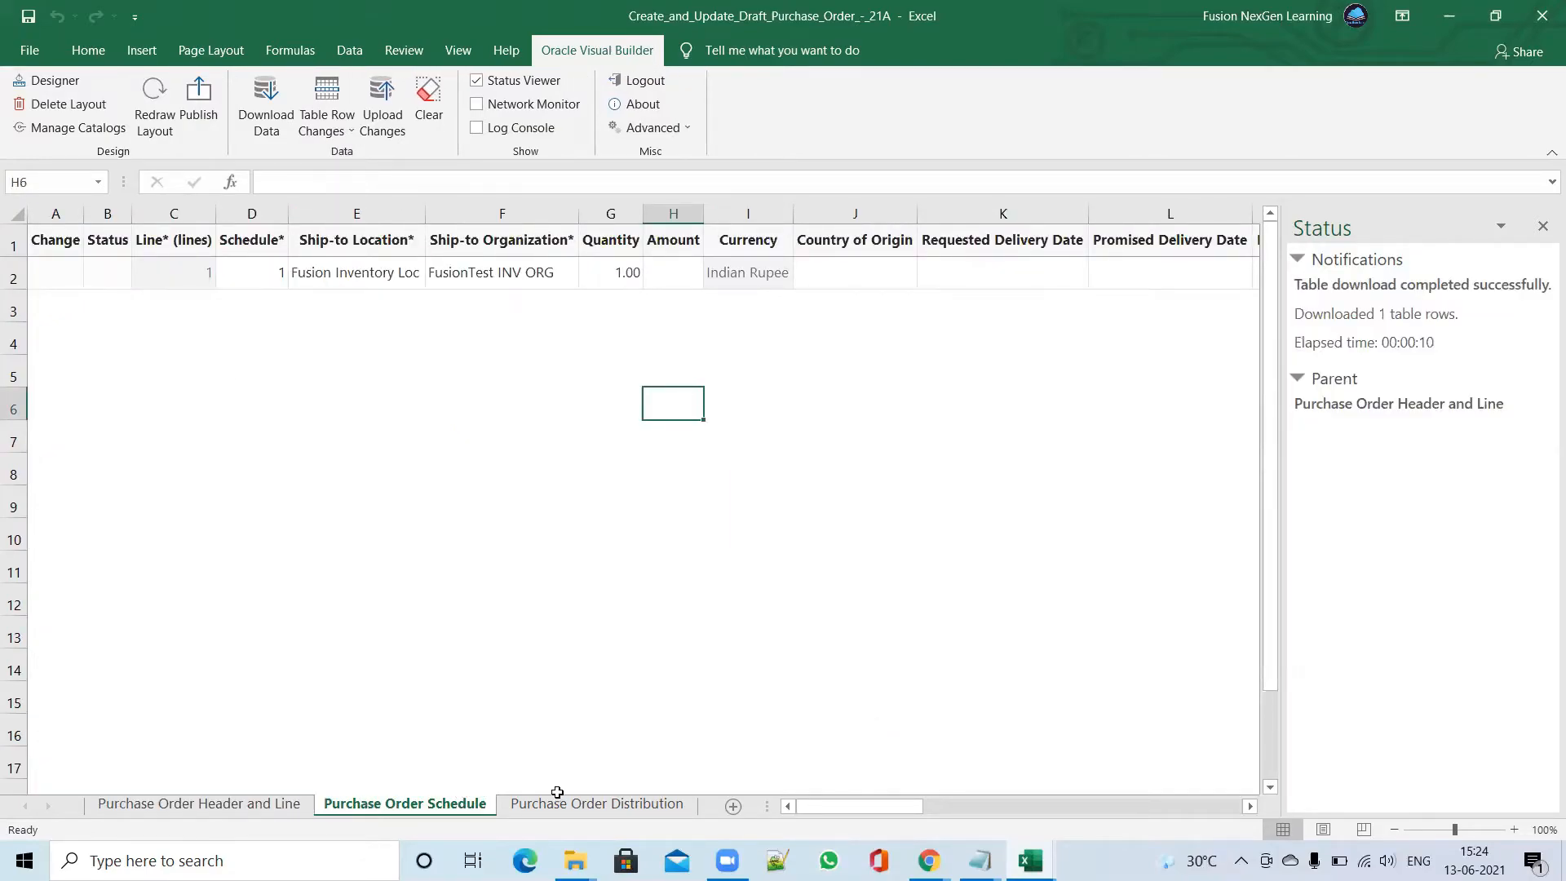
pyautogui.doubleClick(618, 281)
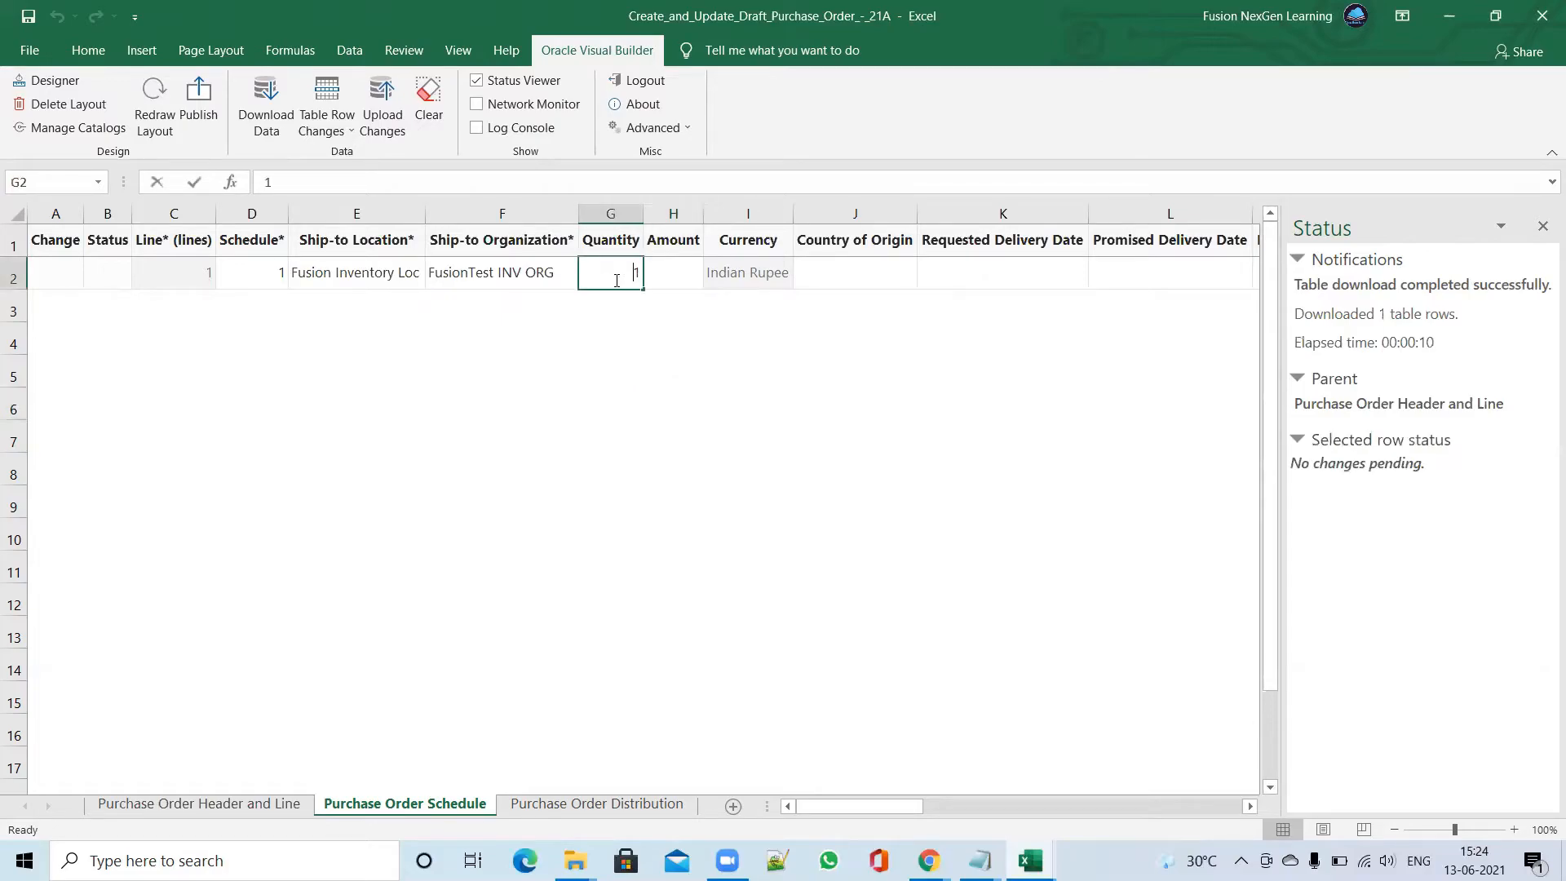
pyautogui.moveTo(621, 267); pyautogui.dragTo(683, 268)
pyautogui.write('3')
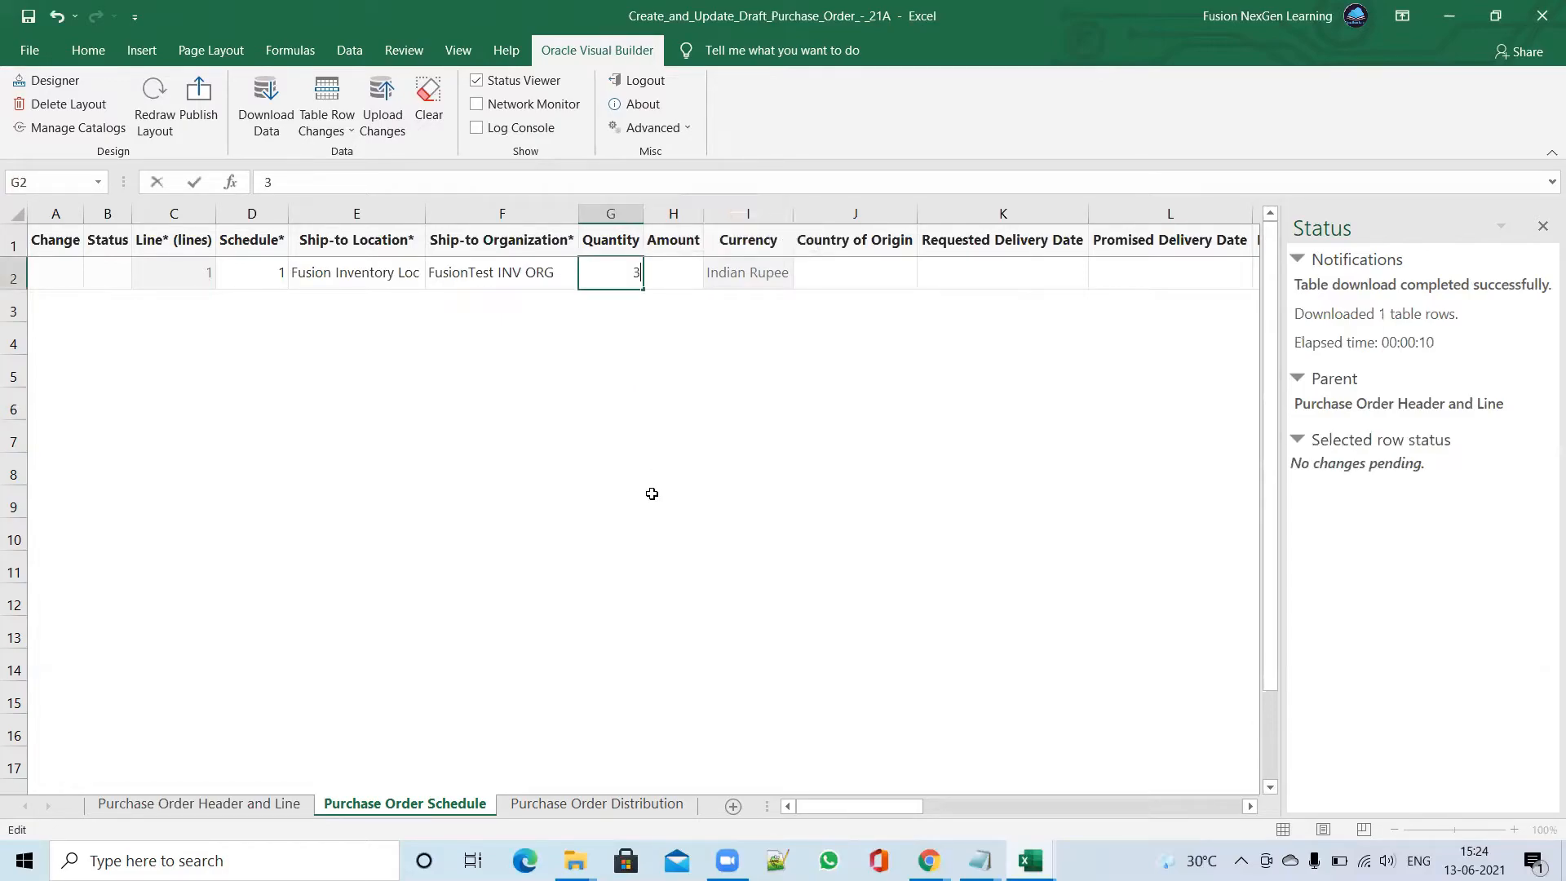
pyautogui.click(651, 492)
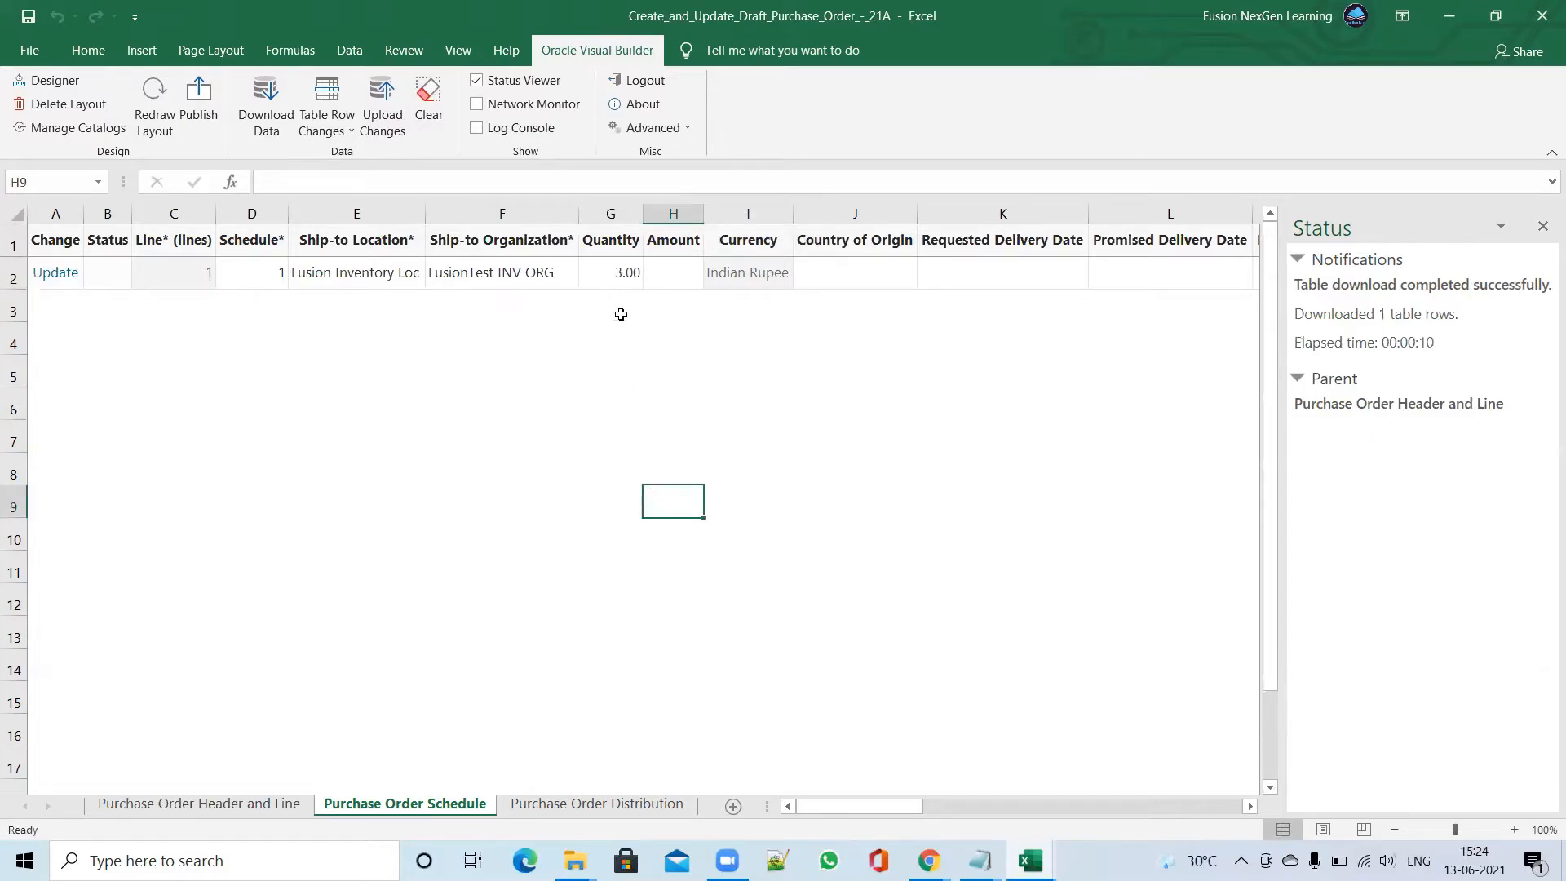
# Set the quantity of the distribution row to 3 on the Purchase Order Distribution sheet
pyautogui.click(600, 805)
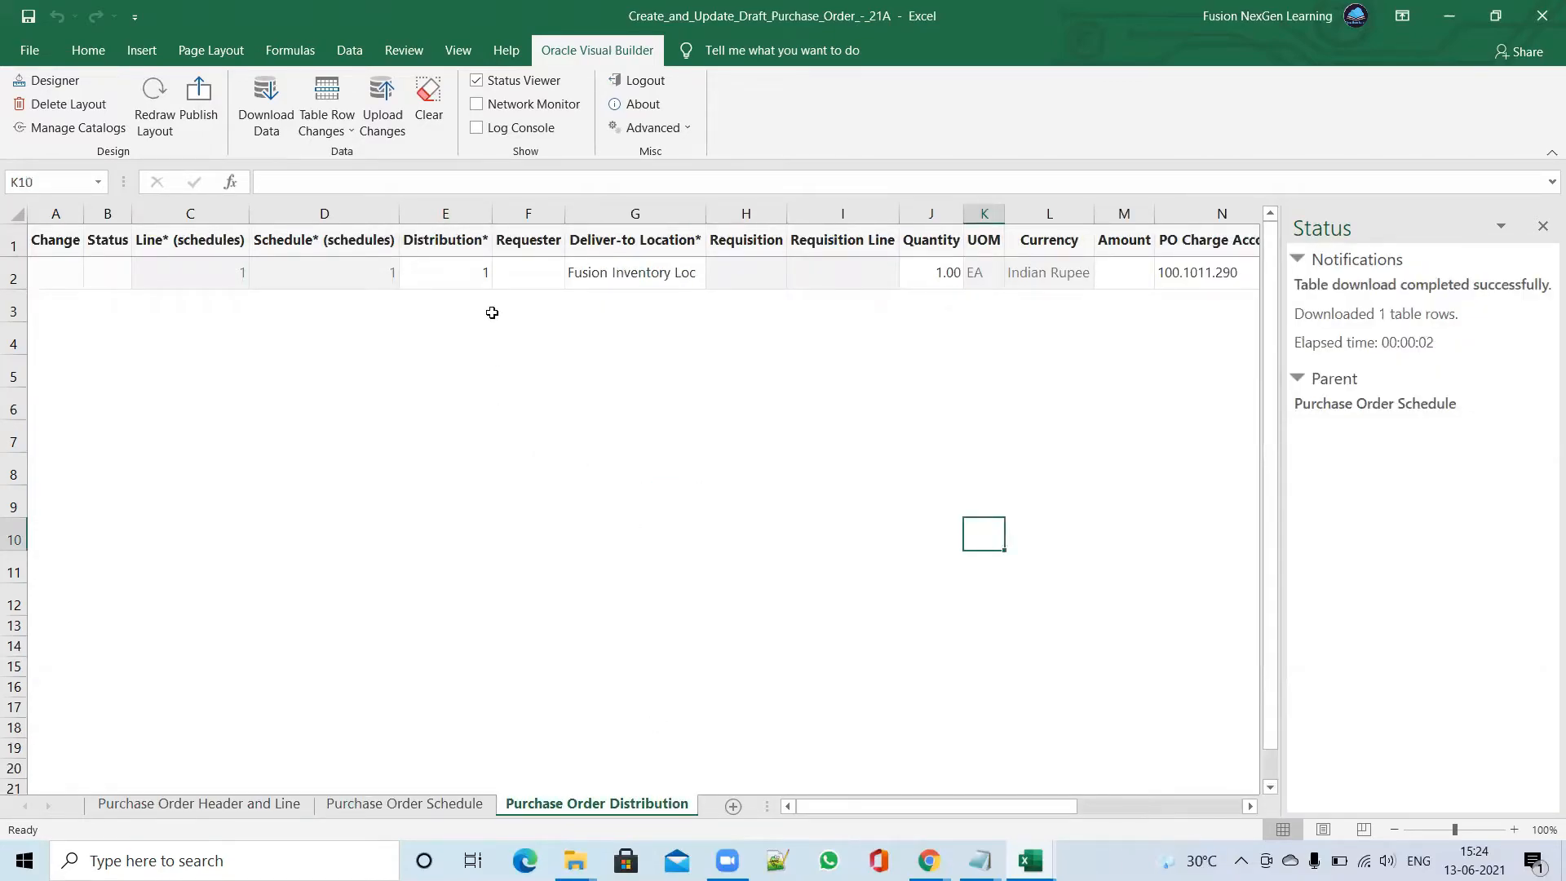
pyautogui.doubleClick(938, 272)
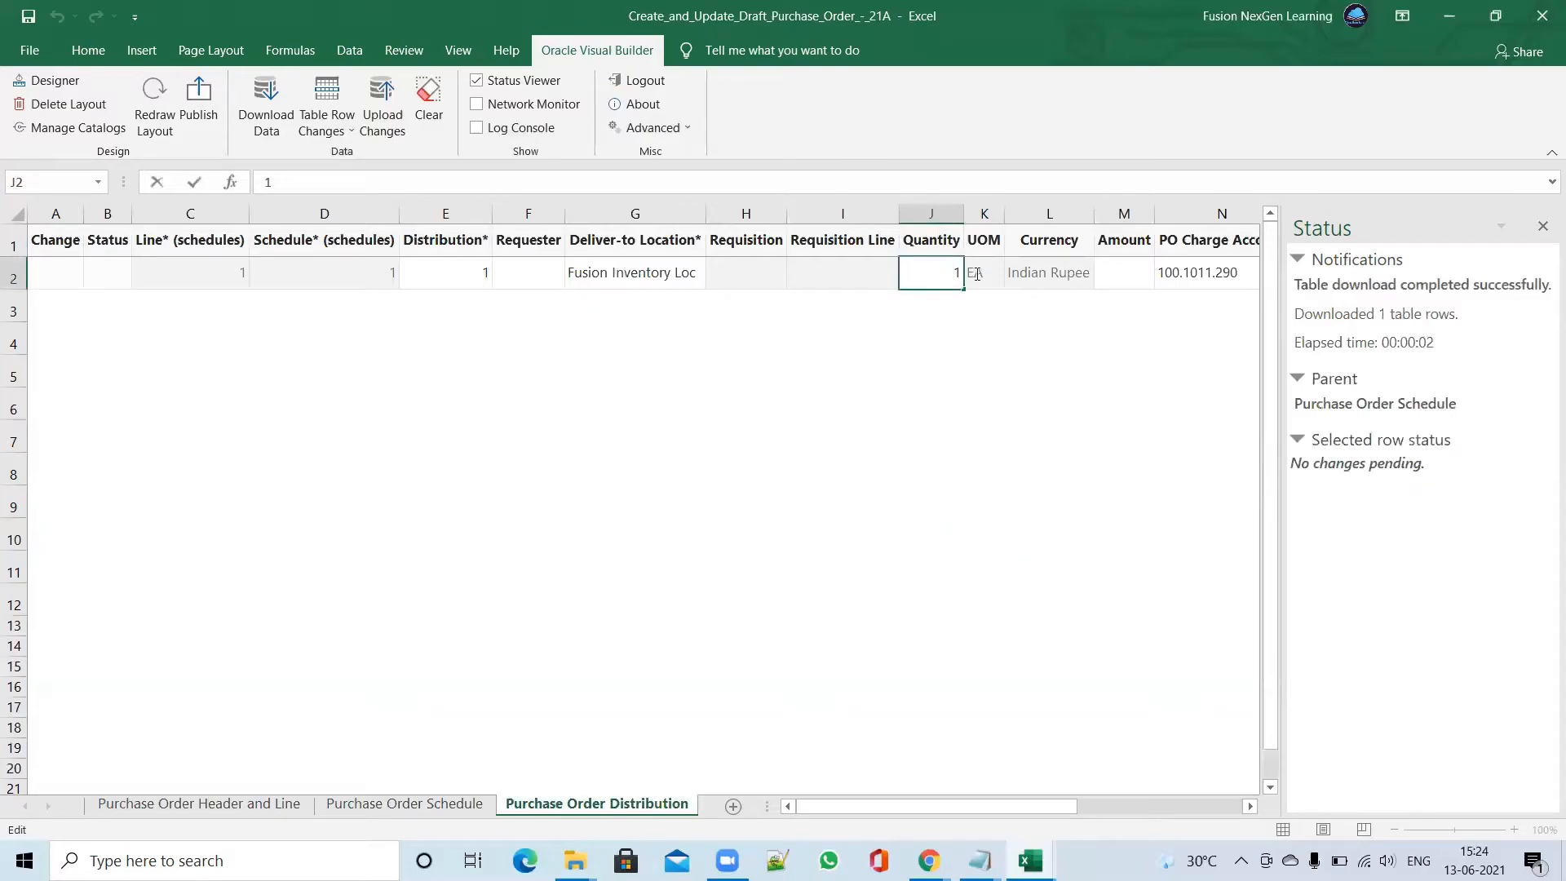
pyautogui.write('3')
pyautogui.click(925, 531)
# Return to the Purchase Order Header and Line sheet and upload the pending quantity changes to Oracle
pyautogui.click(176, 800)
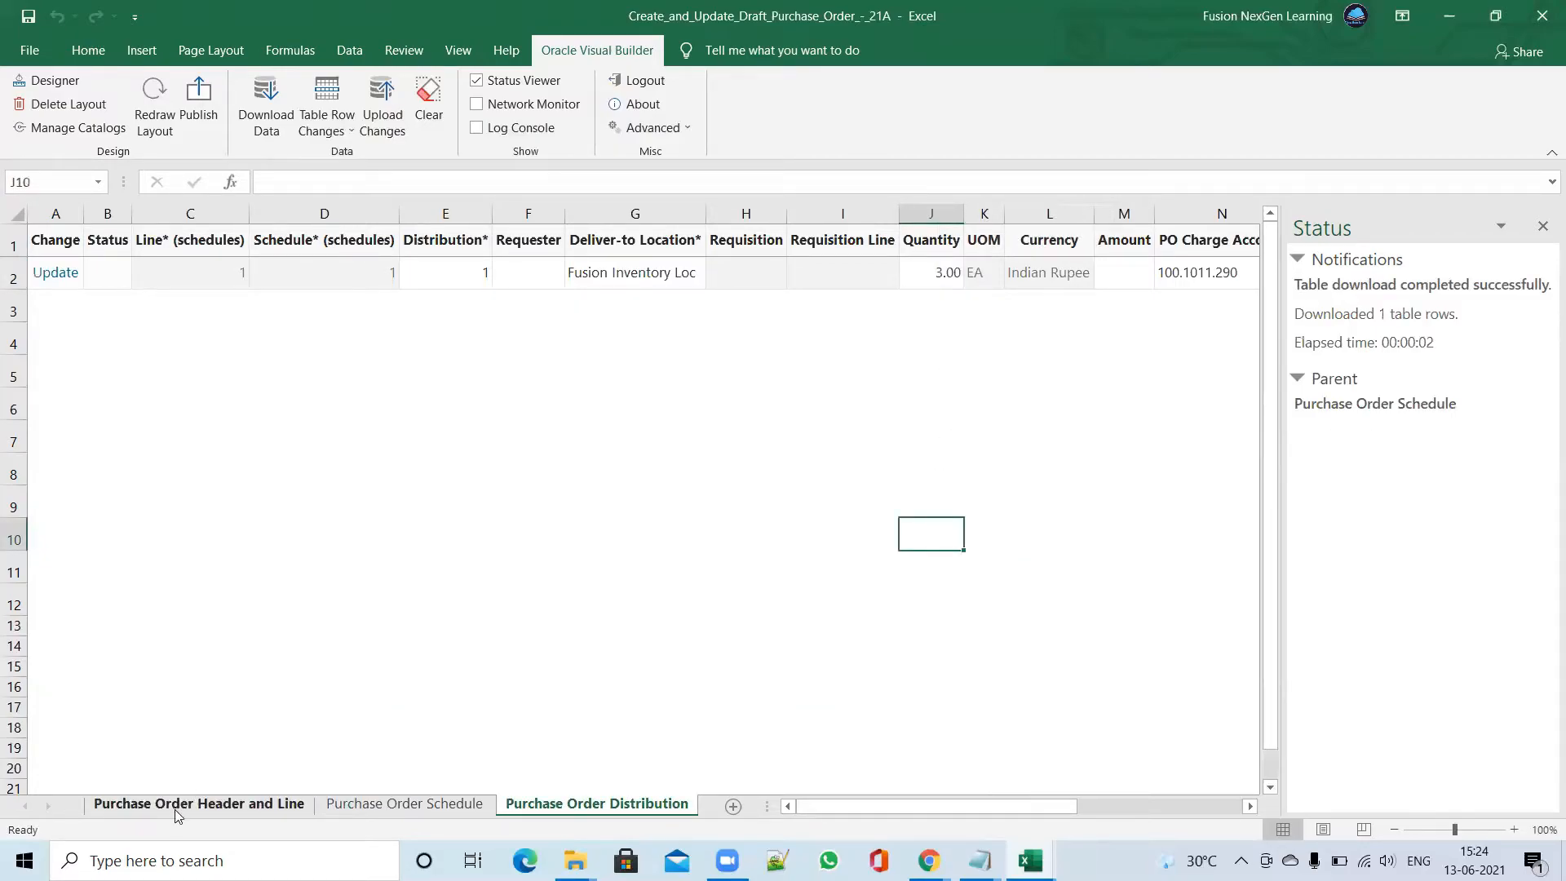
pyautogui.scroll(1, 532, 674)
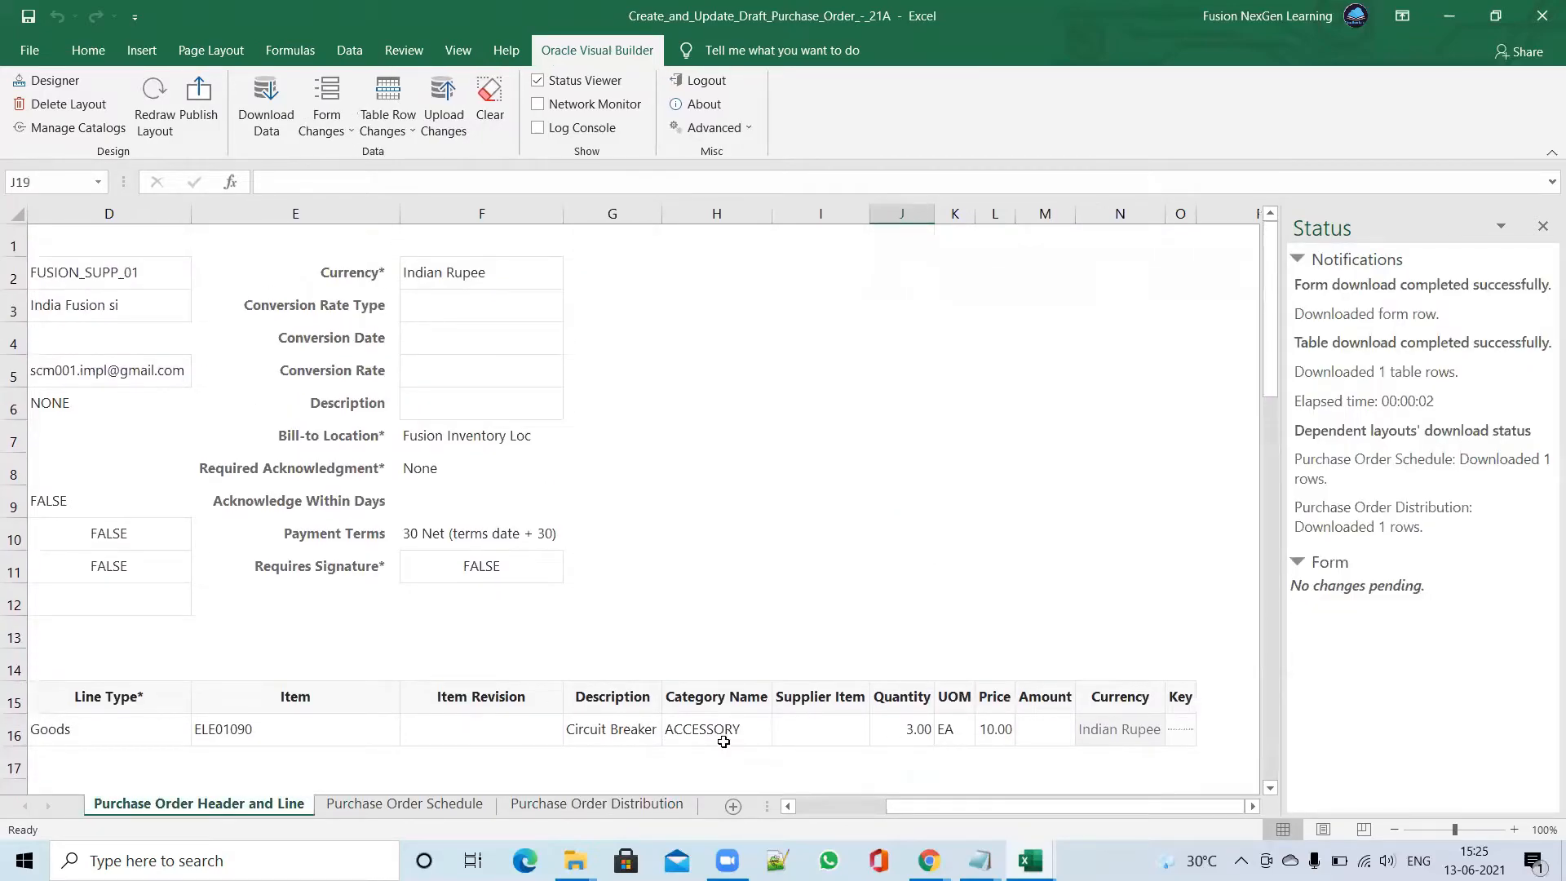
pyautogui.moveTo(1022, 807); pyautogui.dragTo(891, 832)
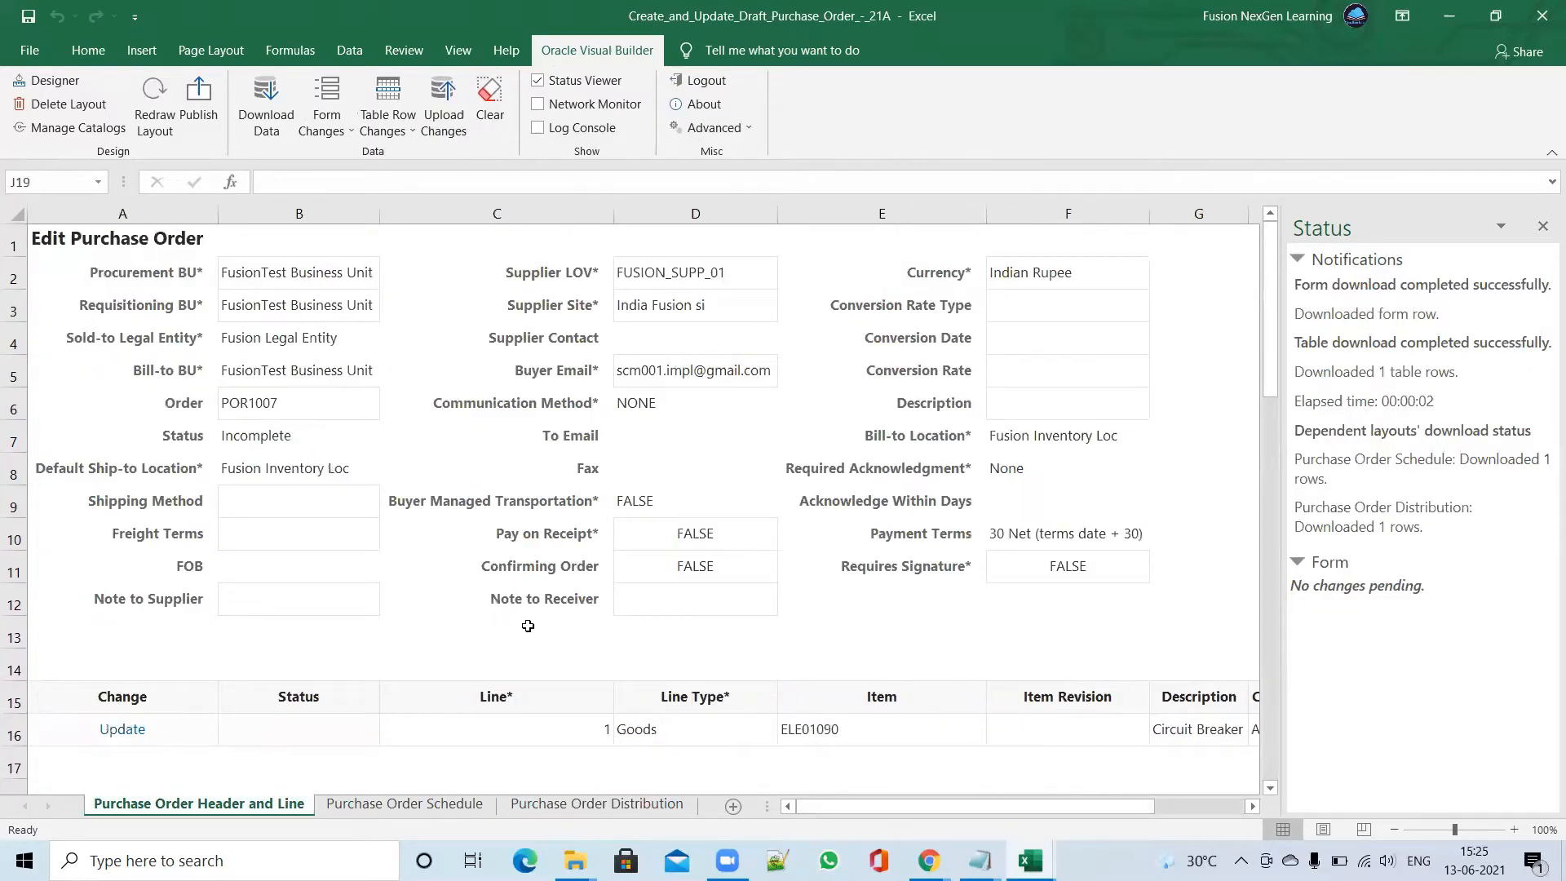
pyautogui.click(446, 92)
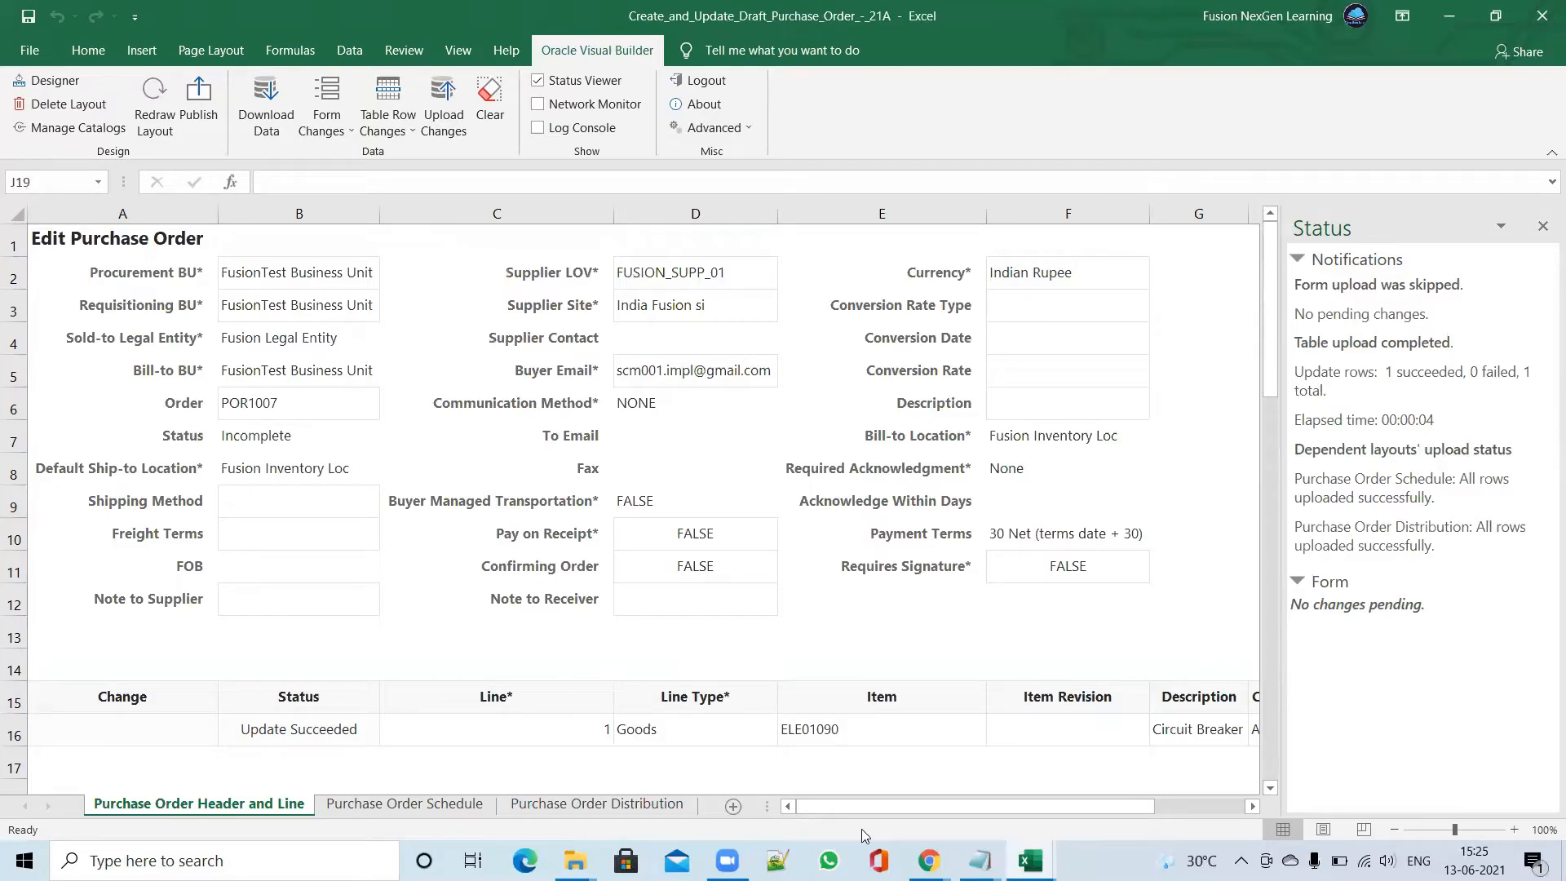
# Switch to Chrome, refresh the purchase order's edit page and check the quantity in its Lines table
pyautogui.moveTo(929, 860)
pyautogui.click(785, 739)
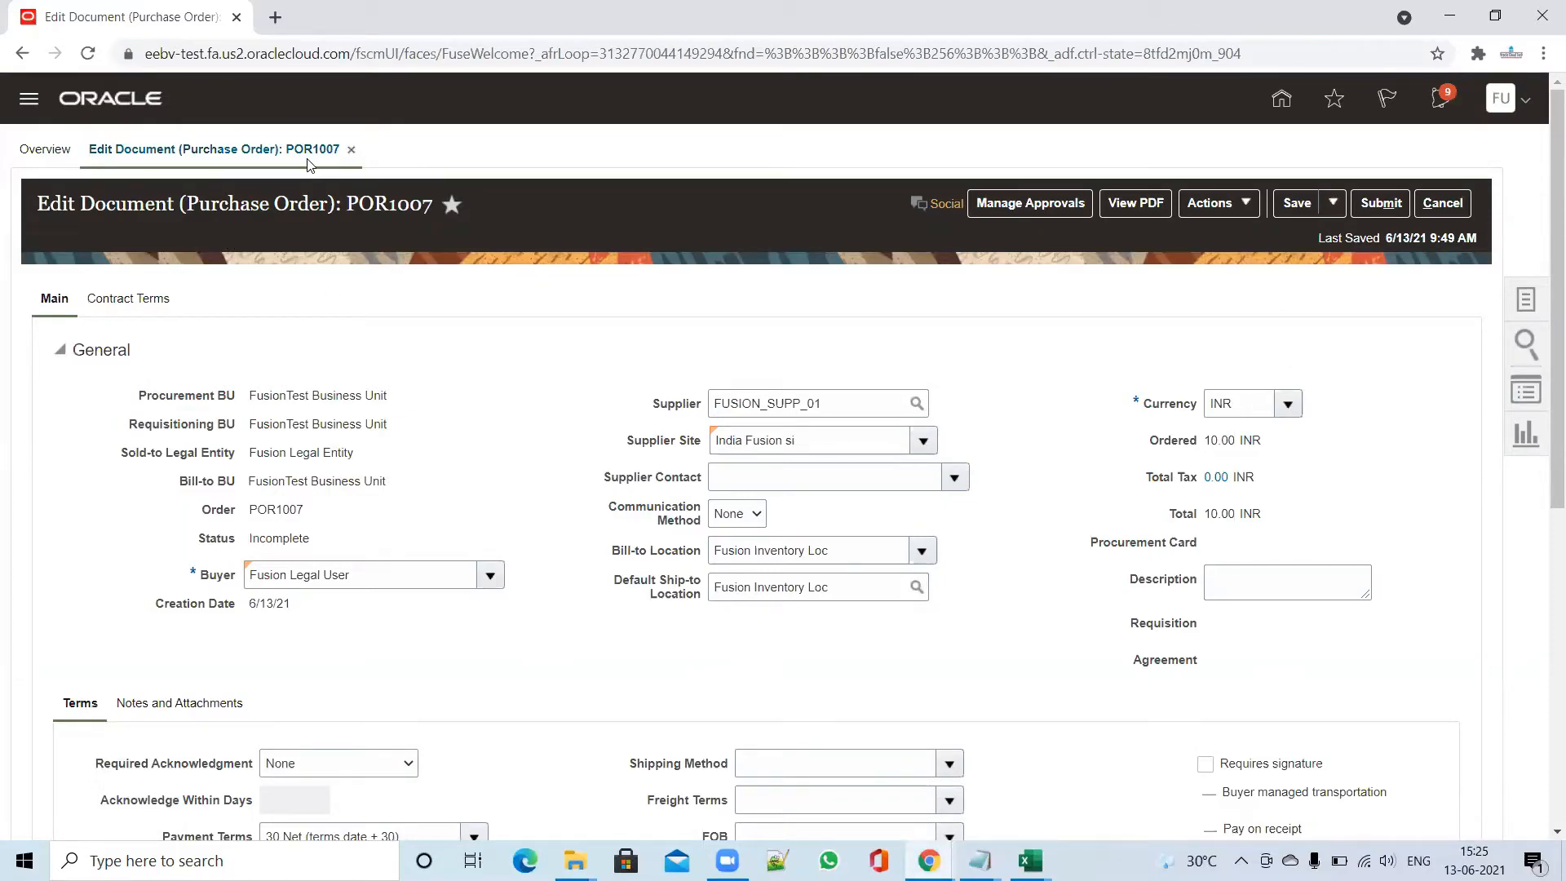
pyautogui.click(261, 167)
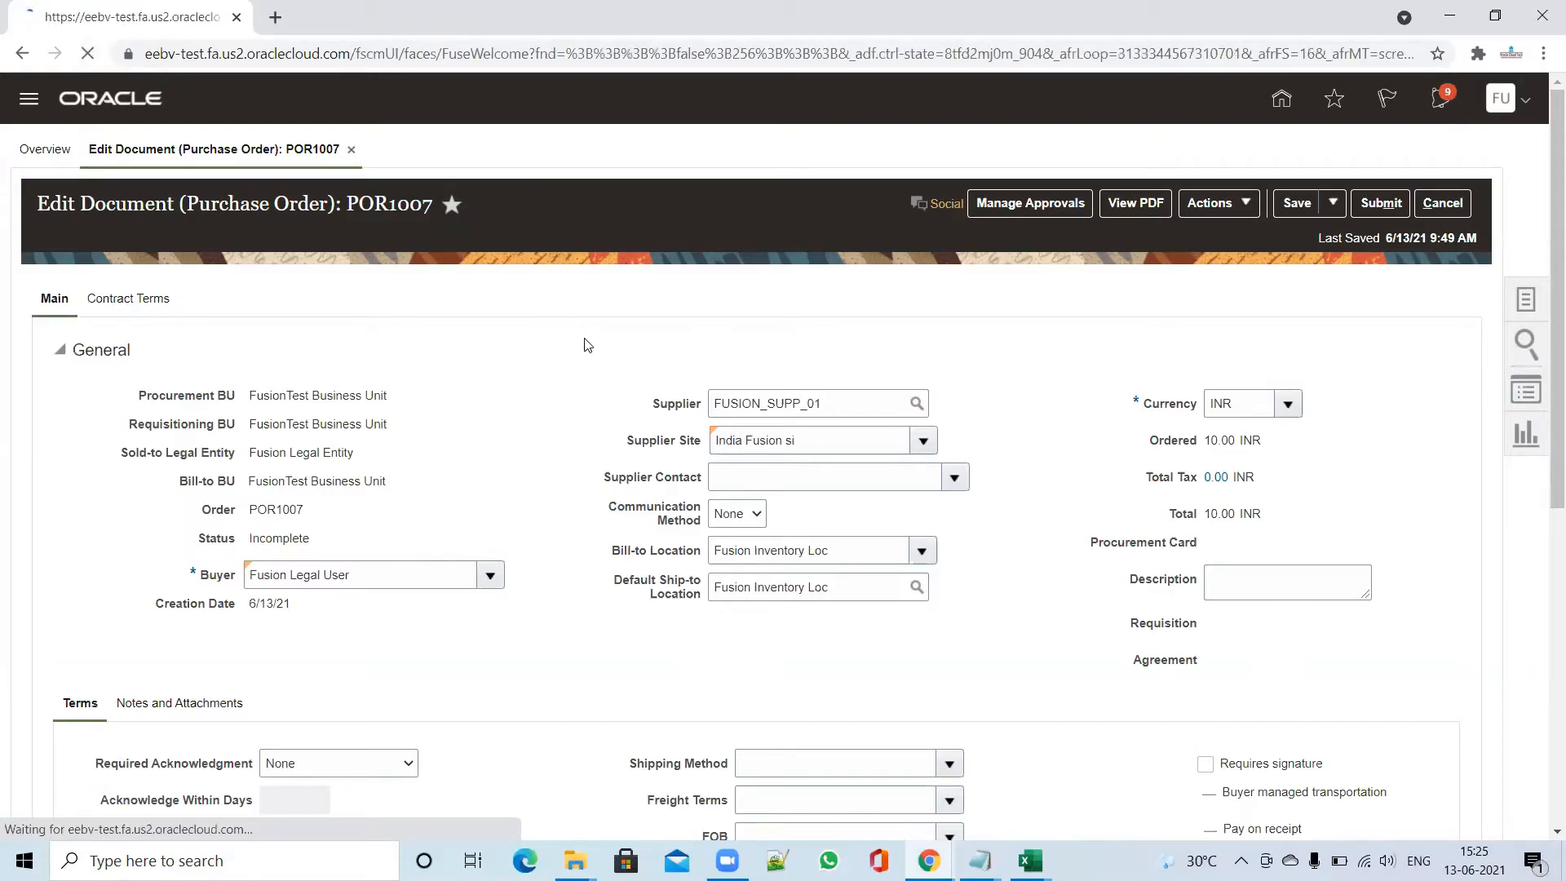
pyautogui.scroll(-7, 584, 382)
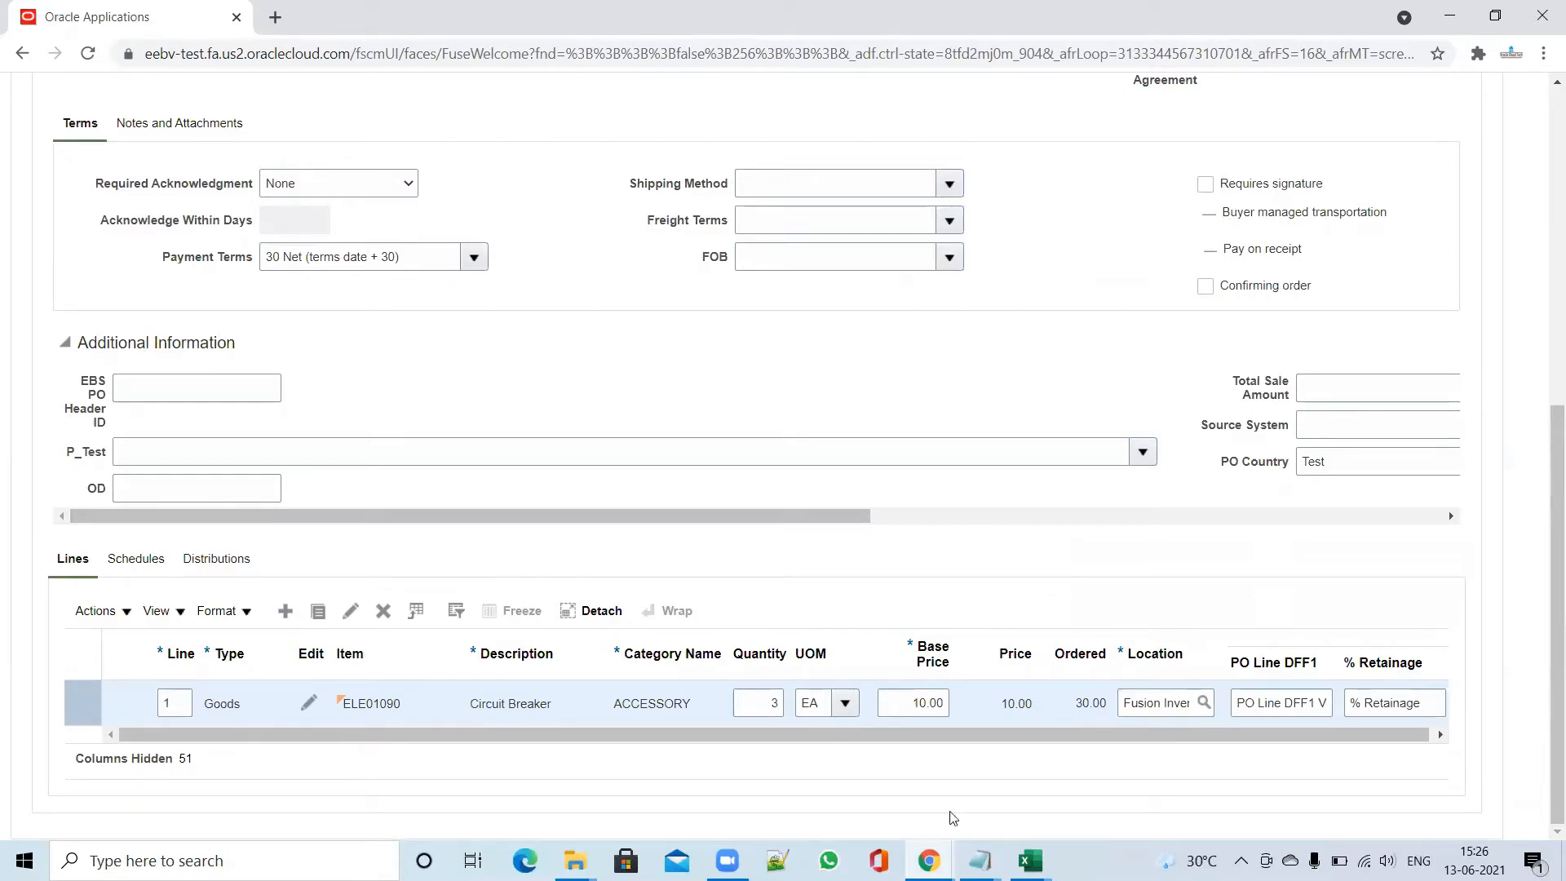
# Switch back to the purchase order workbook in Excel and go to the empty row below order line 1
pyautogui.moveTo(1030, 861)
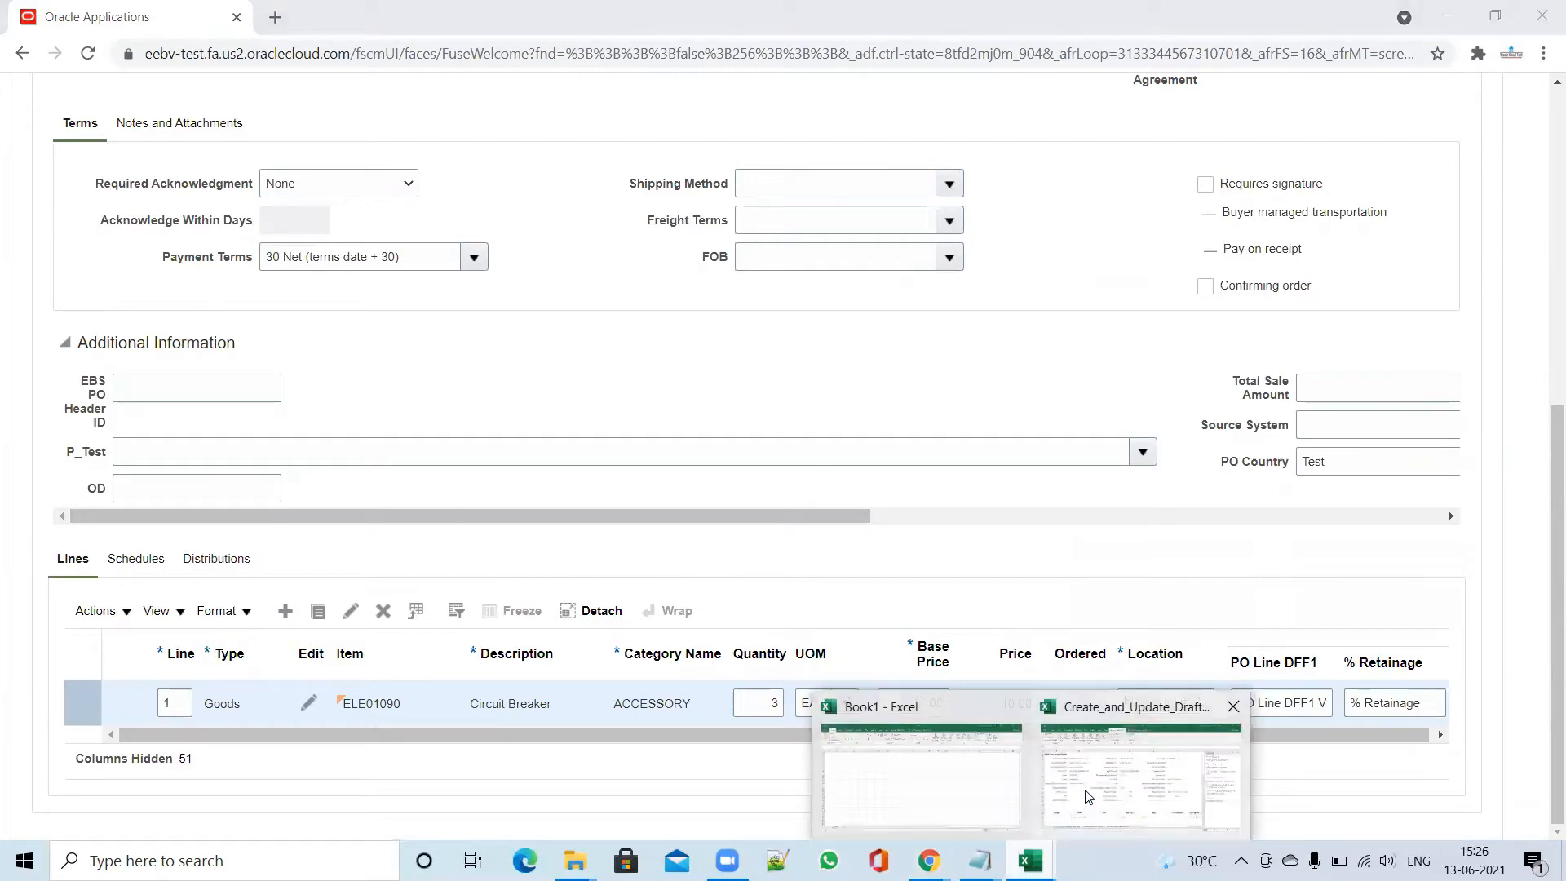
pyautogui.click(1086, 796)
pyautogui.scroll(-2, 386, 520)
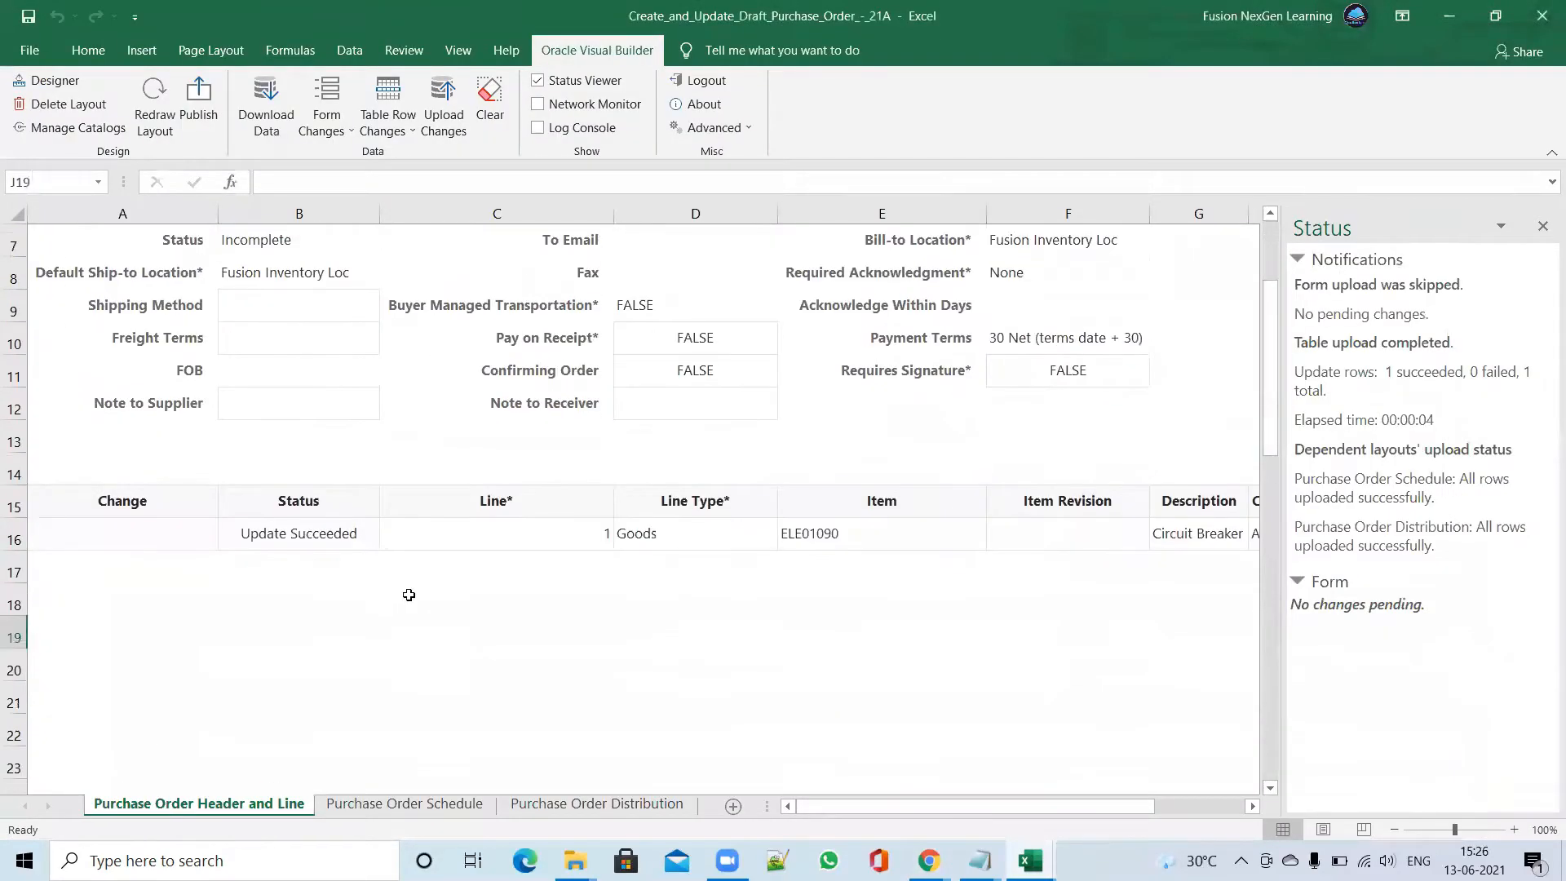
pyautogui.click(278, 565)
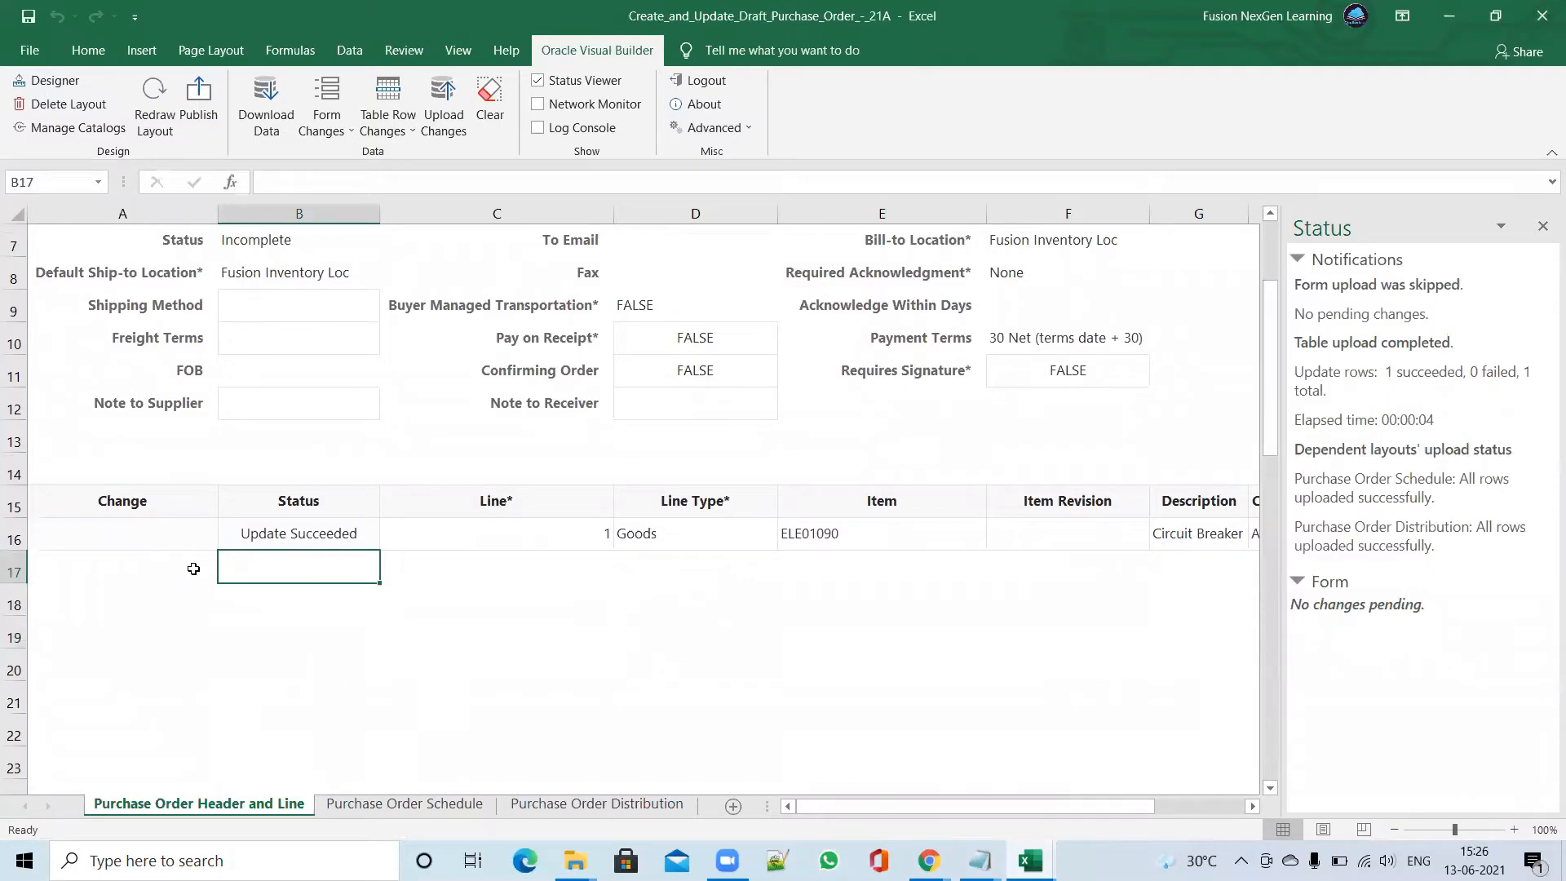
pyautogui.click(686, 573)
pyautogui.click(829, 570)
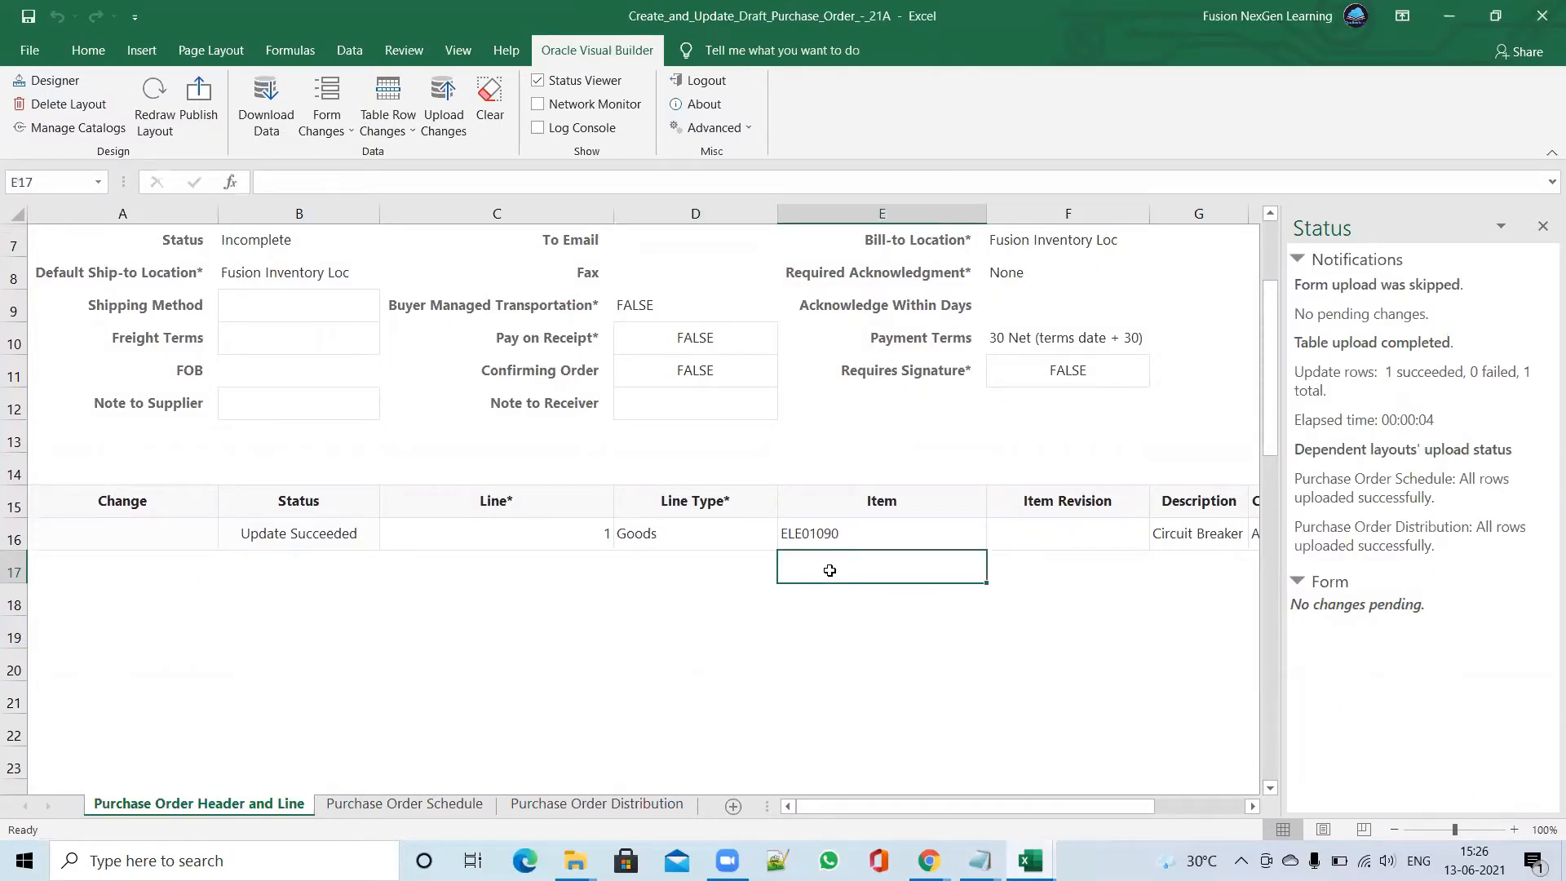
pyautogui.click(532, 578)
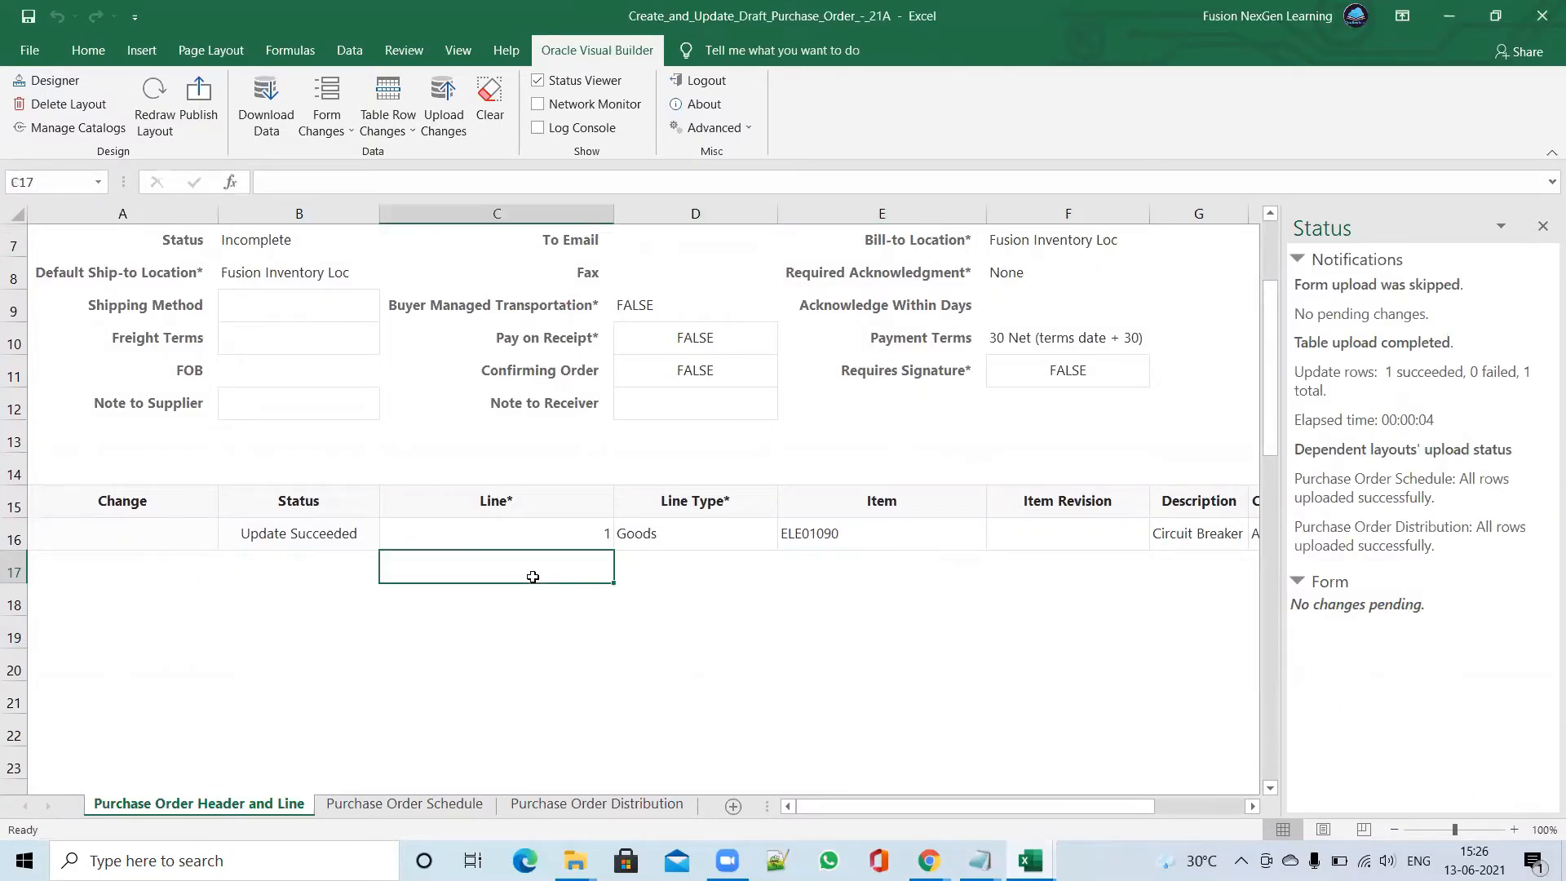
pyautogui.click(663, 570)
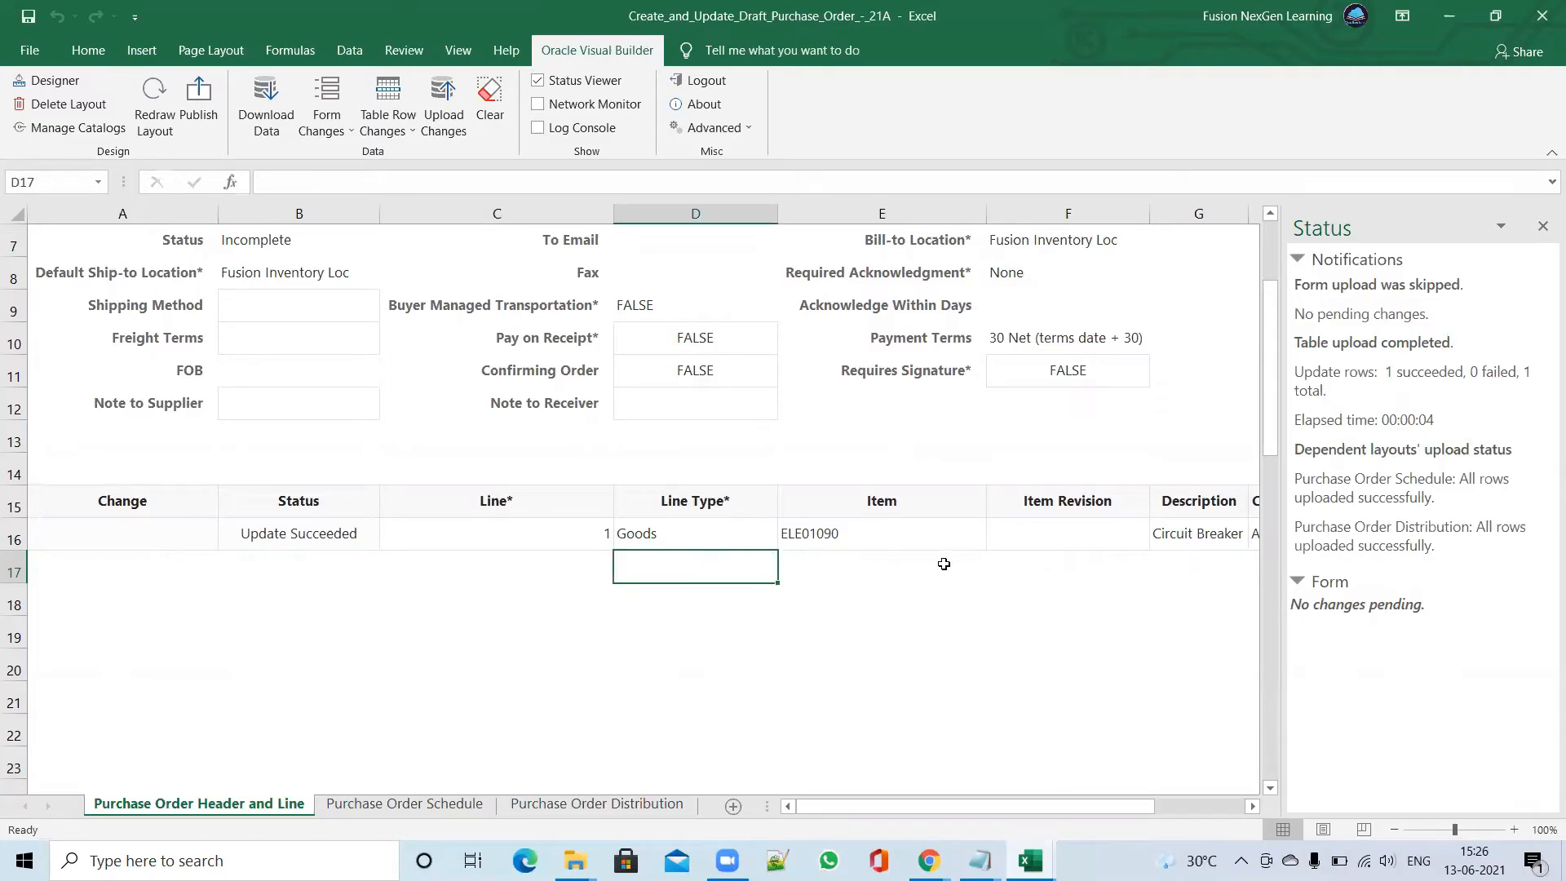
# Start a second order line in row 17 with line number 2 and line type Goods
pyautogui.click(585, 569)
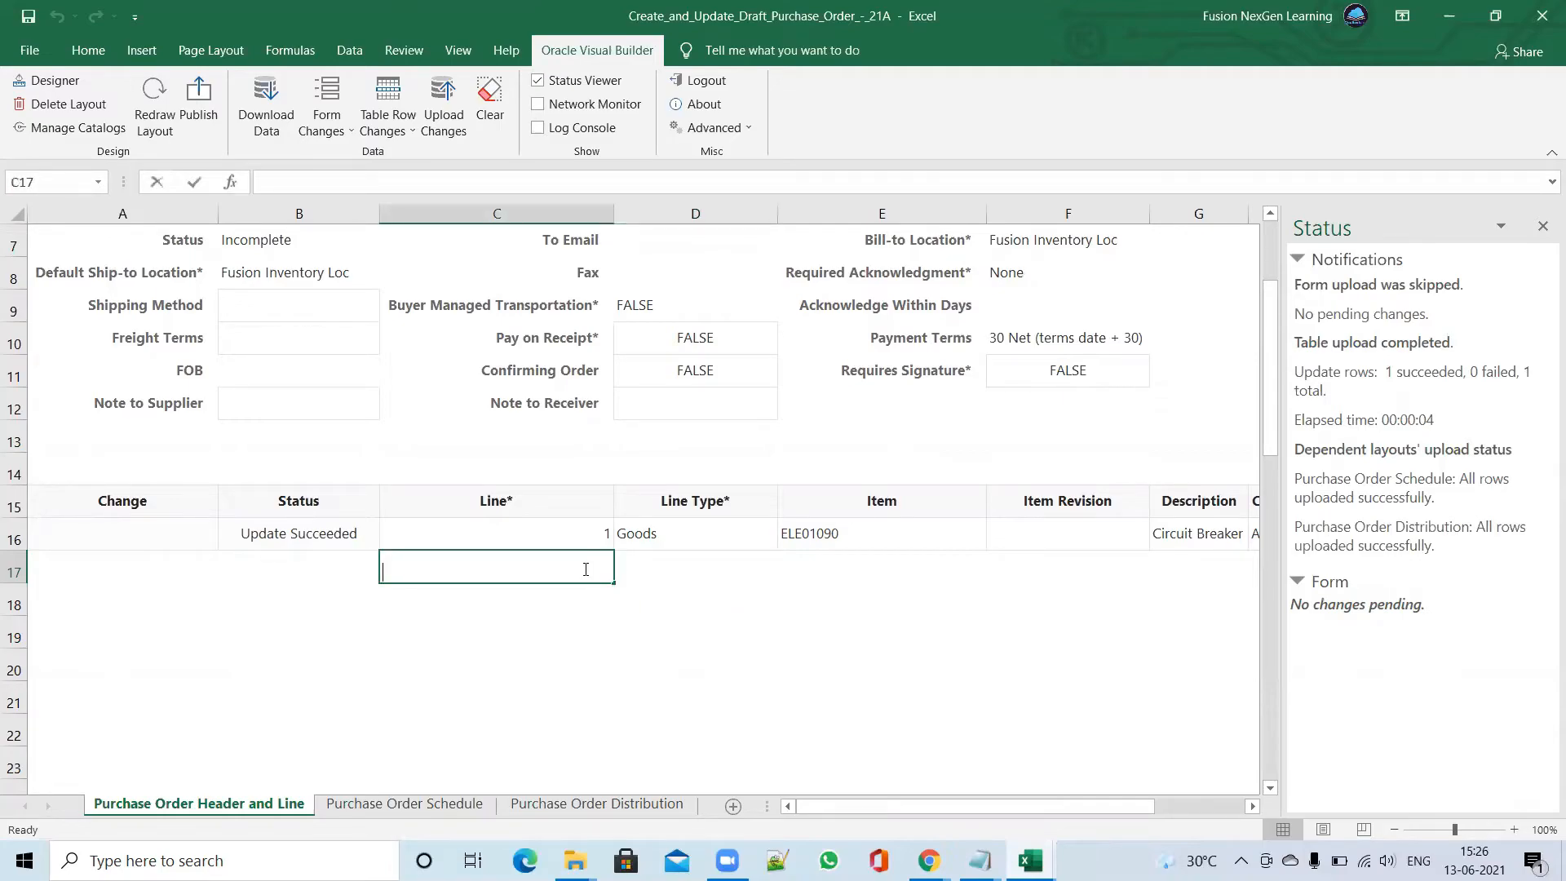
pyautogui.write('1')
pyautogui.click(693, 571)
pyautogui.click(591, 571)
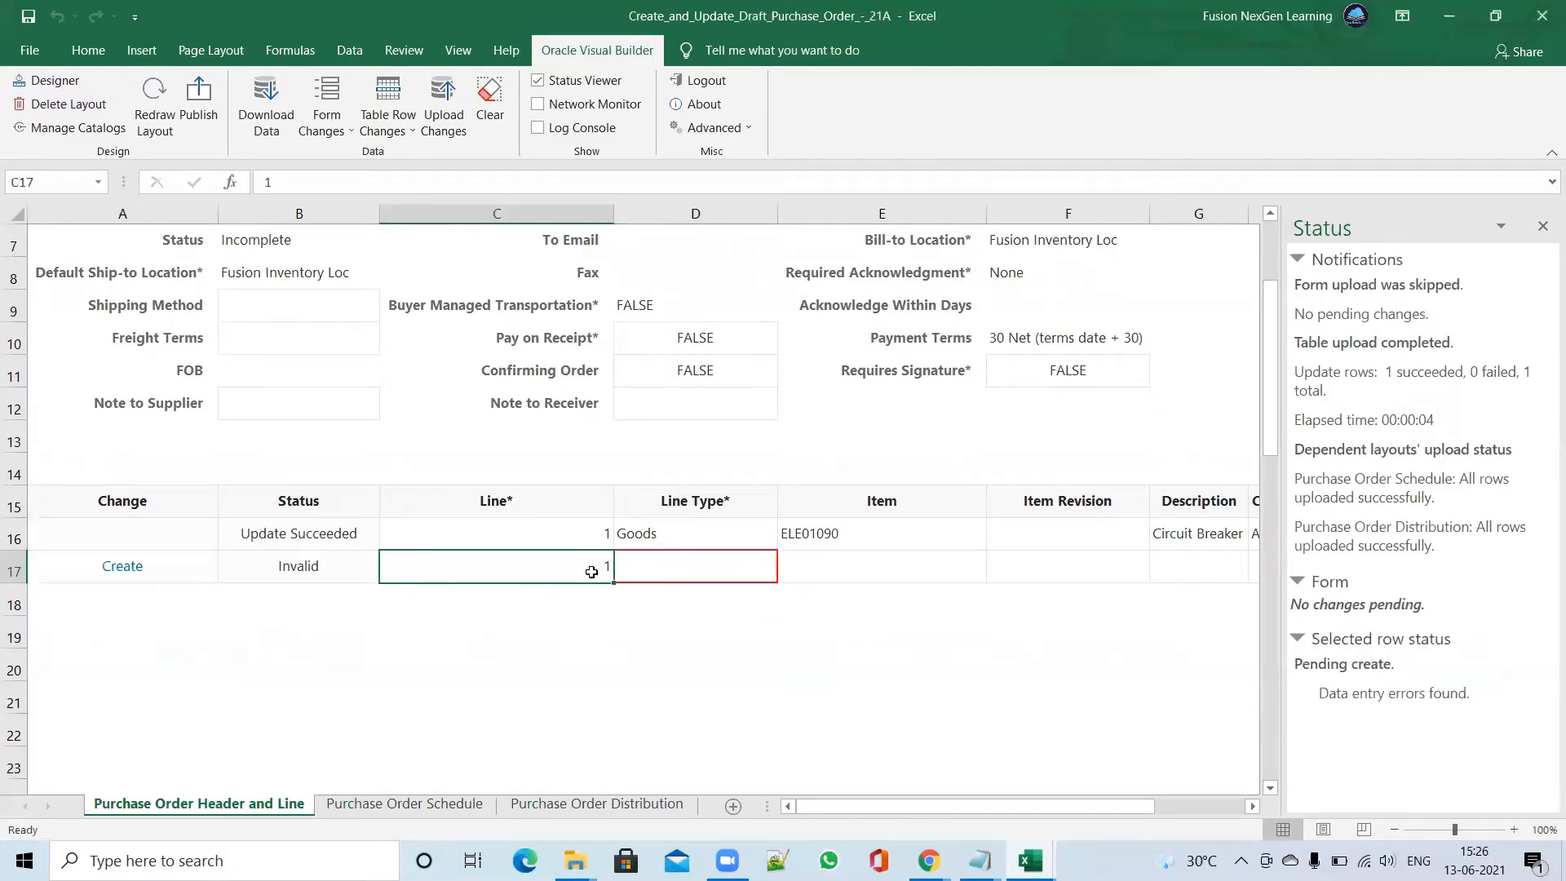
pyautogui.doubleClick(606, 569)
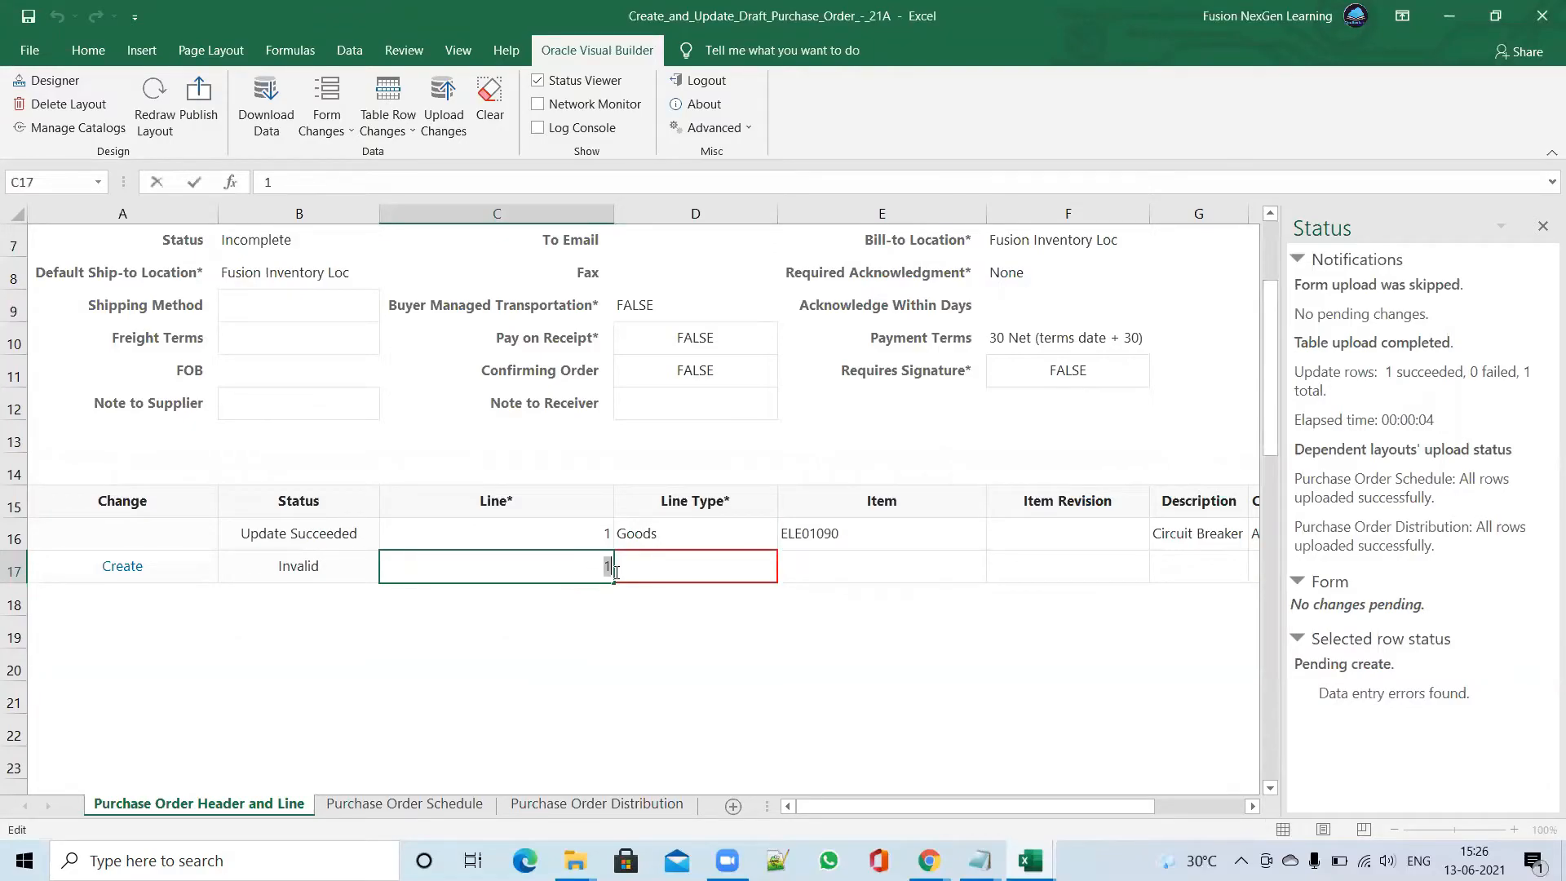
pyautogui.write('2')
pyautogui.click(697, 572)
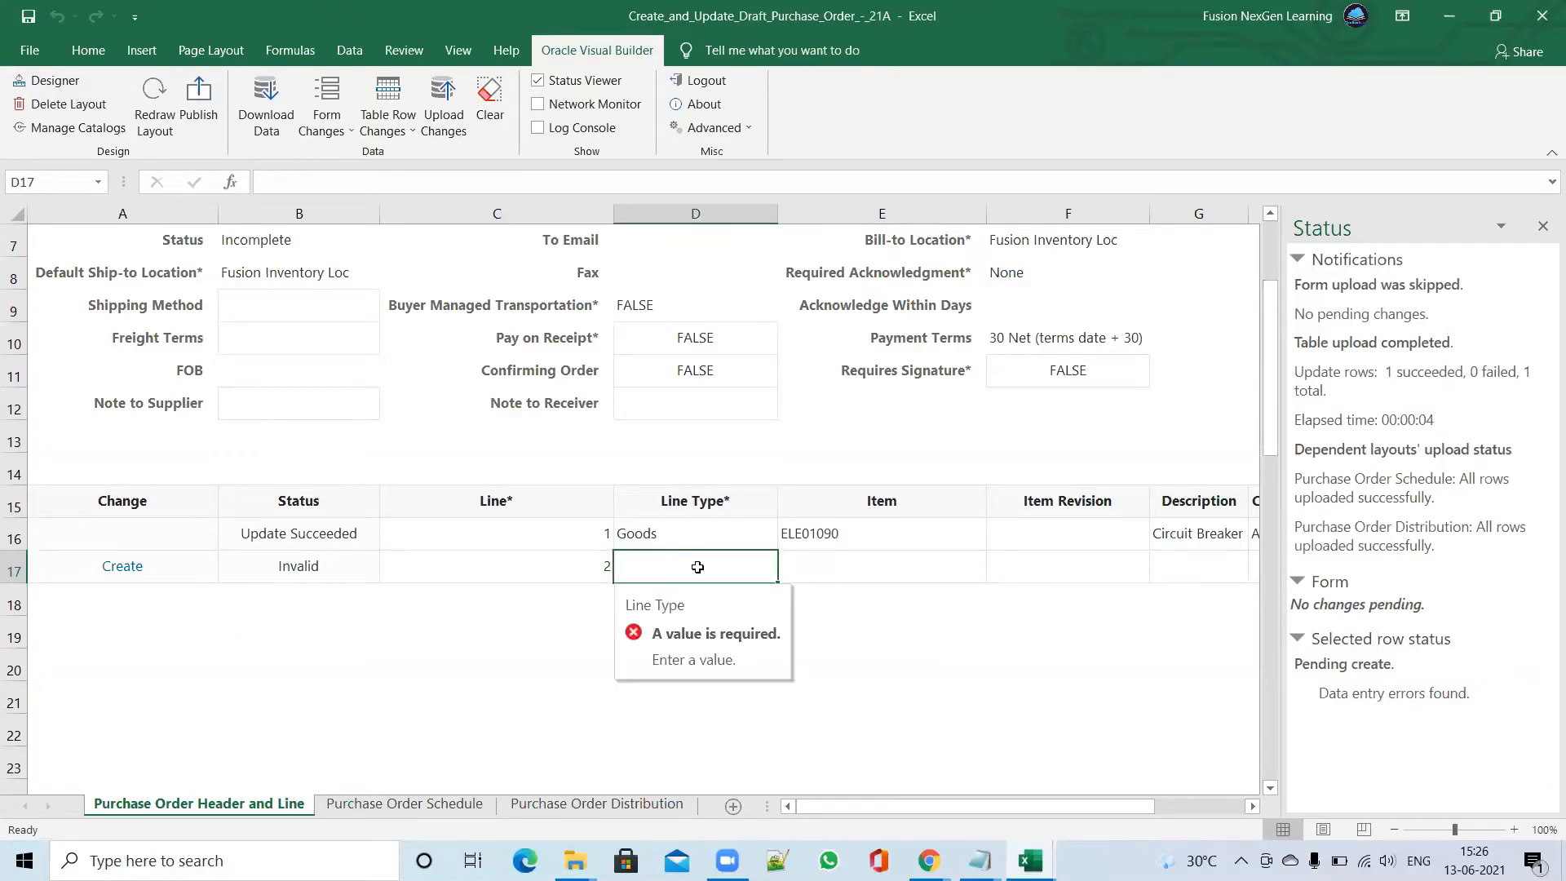
pyautogui.write('Goo')
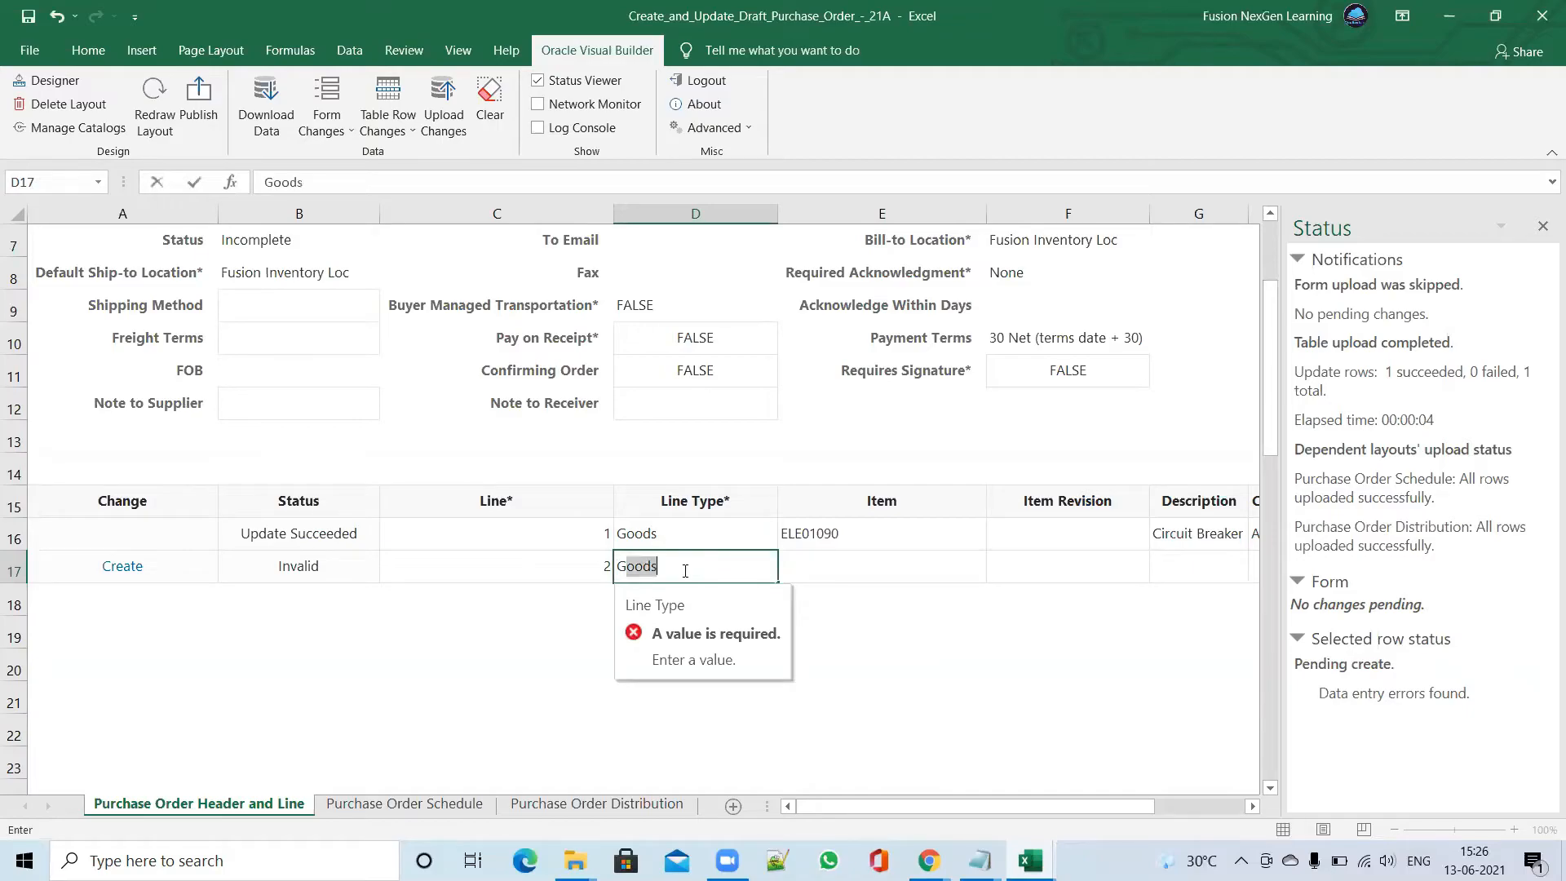
pyautogui.write('ds')
pyautogui.press('Tab')
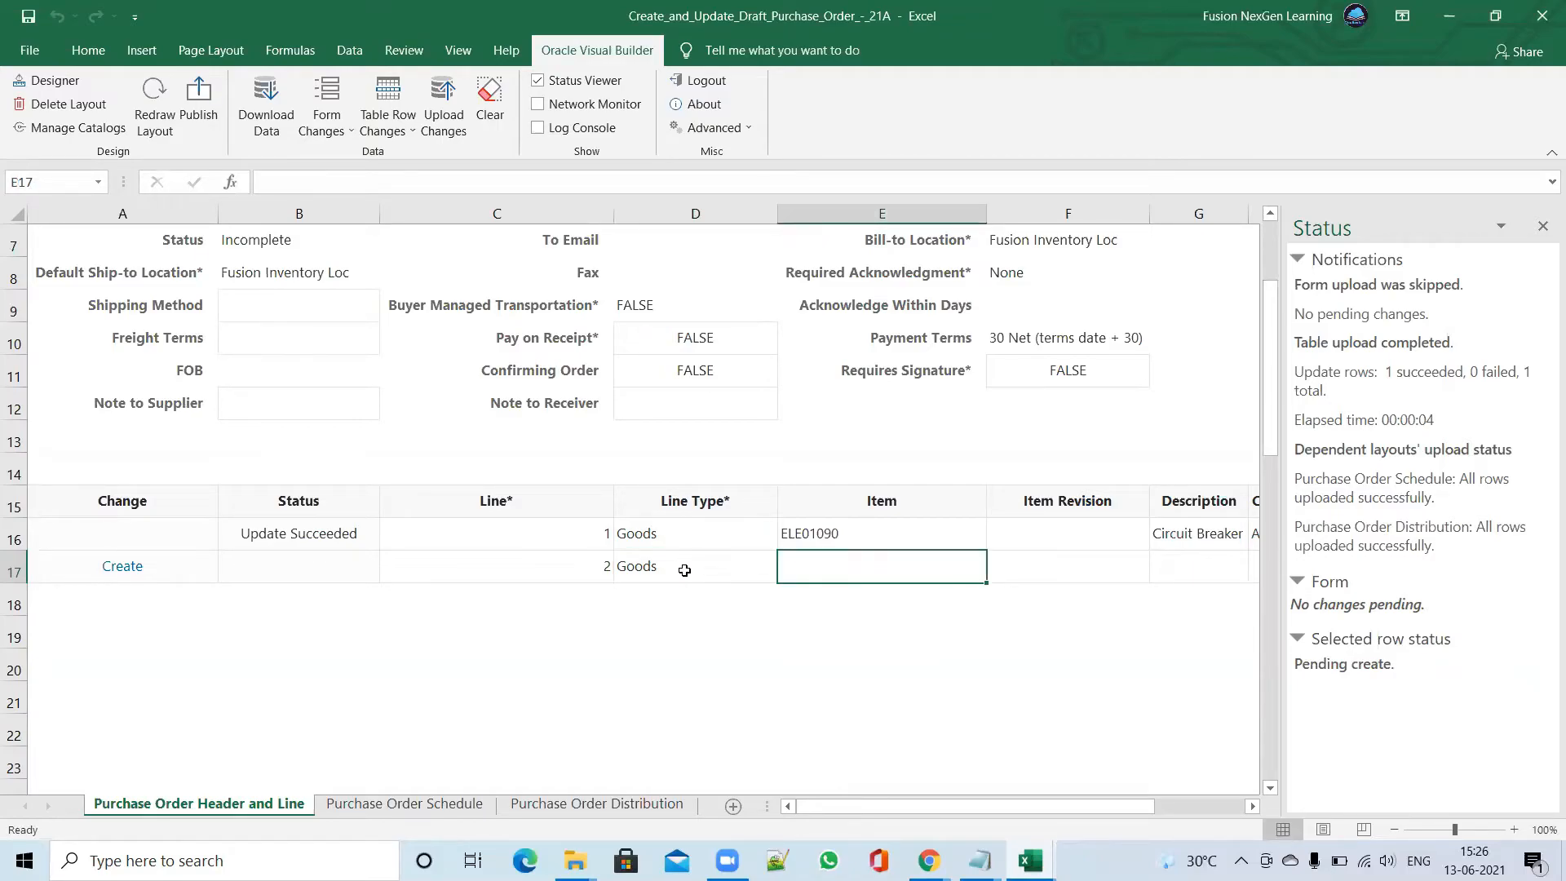
# Copy item ELE01090 from order line 1 into the item cell of line 2
pyautogui.click(907, 539)
pyautogui.hotkey('ctrl', 'c')
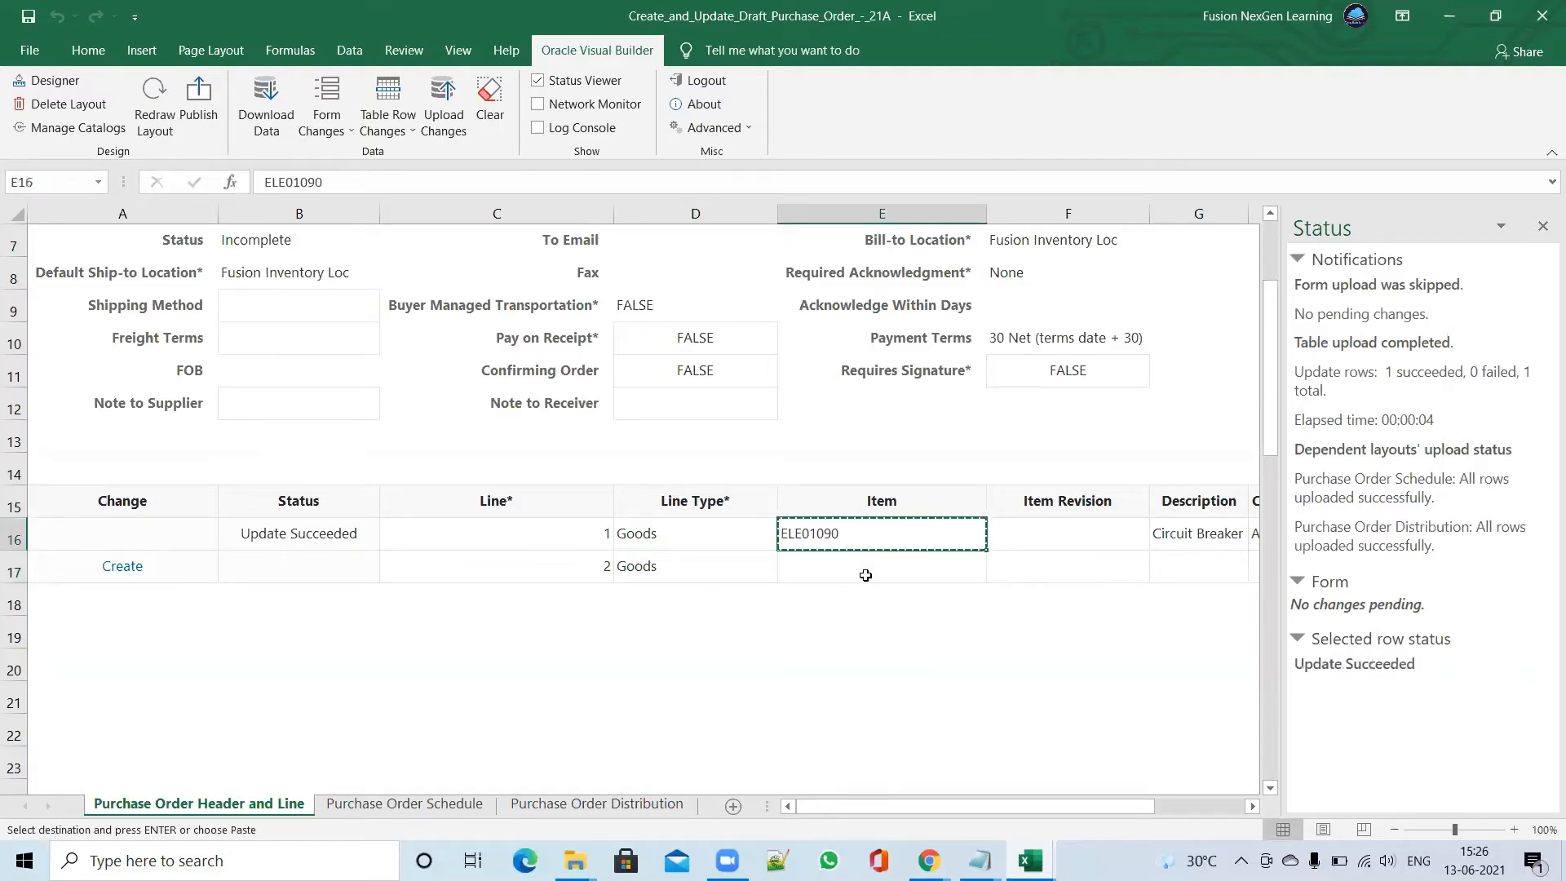
pyautogui.click(881, 564)
pyautogui.press('Return')
# Copy the description Circuit Breaker and category ACCESSORY from order line 1 into line 2
pyautogui.moveTo(905, 806); pyautogui.dragTo(992, 806)
pyautogui.click(613, 570)
pyautogui.moveTo(620, 534); pyautogui.dragTo(693, 532)
pyautogui.hotkey('ctrl', 'c')
pyautogui.click(630, 570)
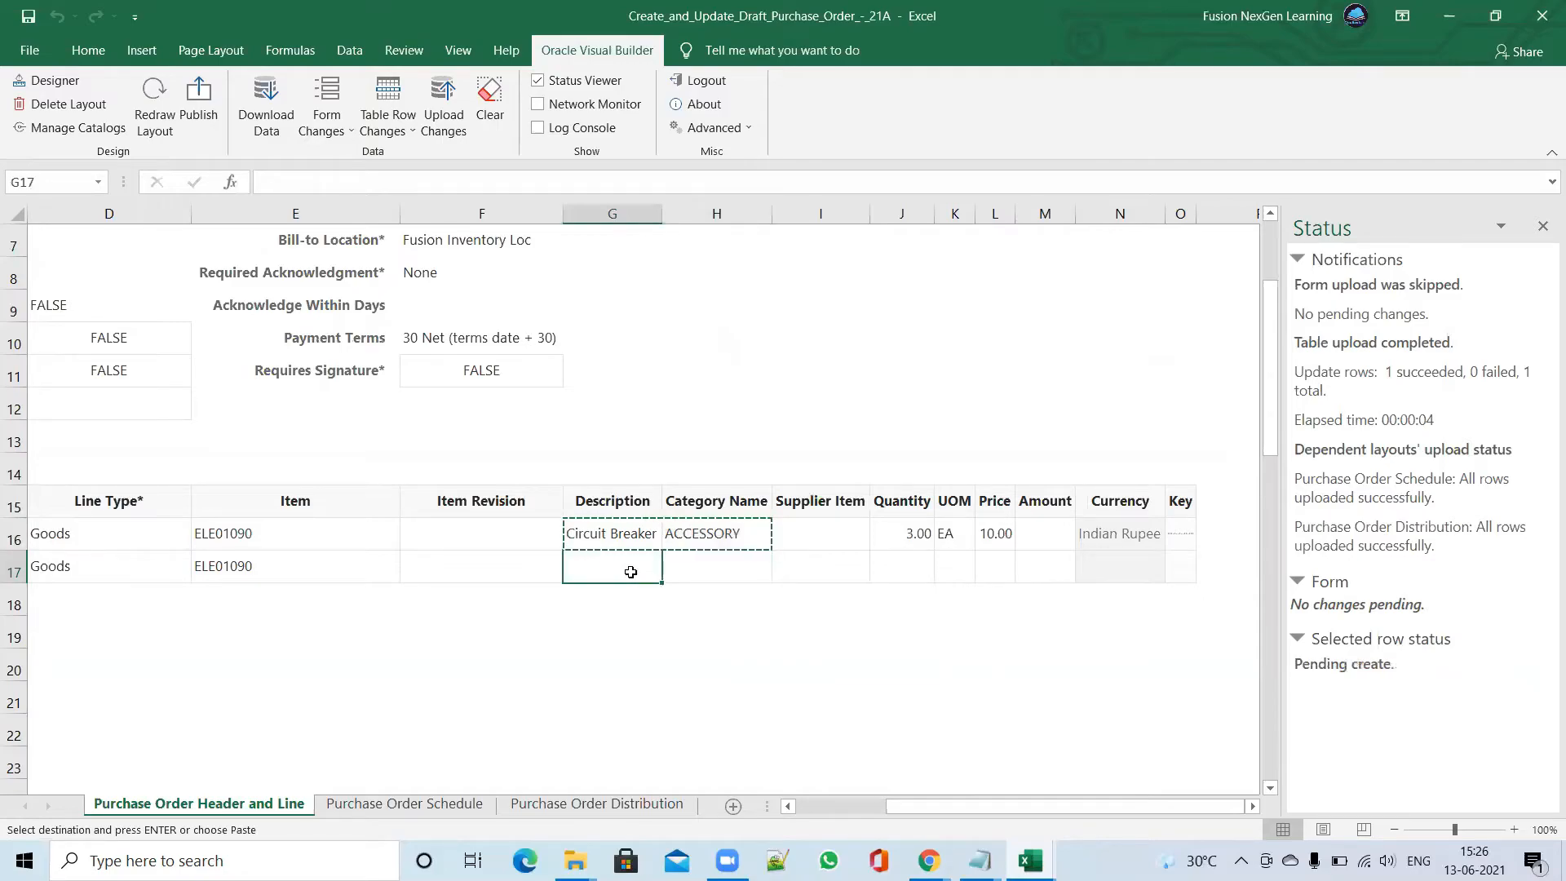
pyautogui.press('Return')
# Set line 2's quantity to 5, its UOM to EA and its price to 20
pyautogui.click(903, 570)
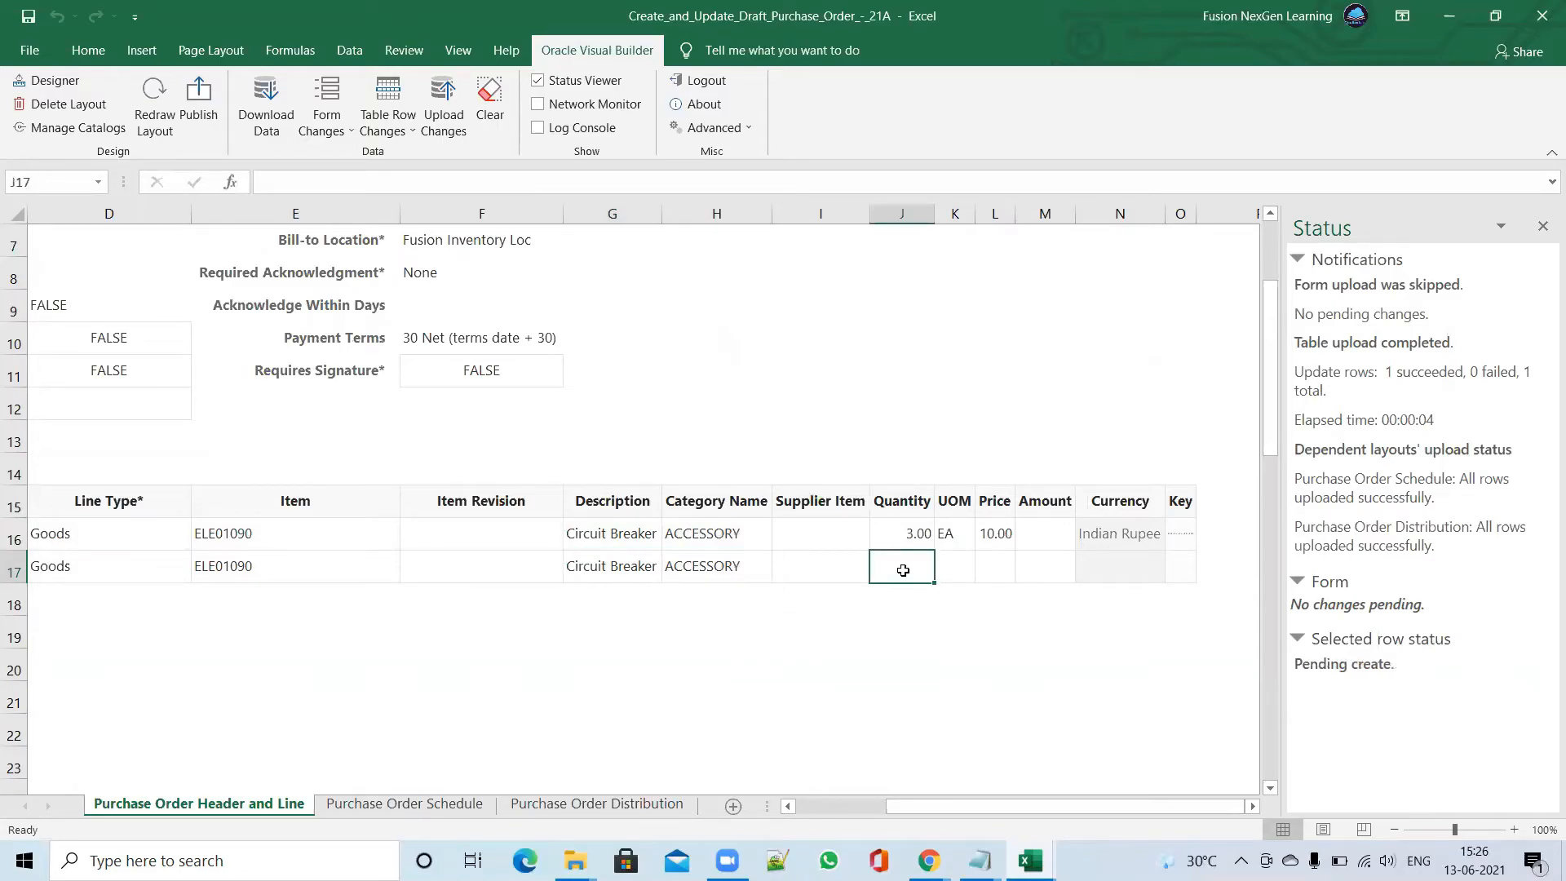
pyautogui.write('5')
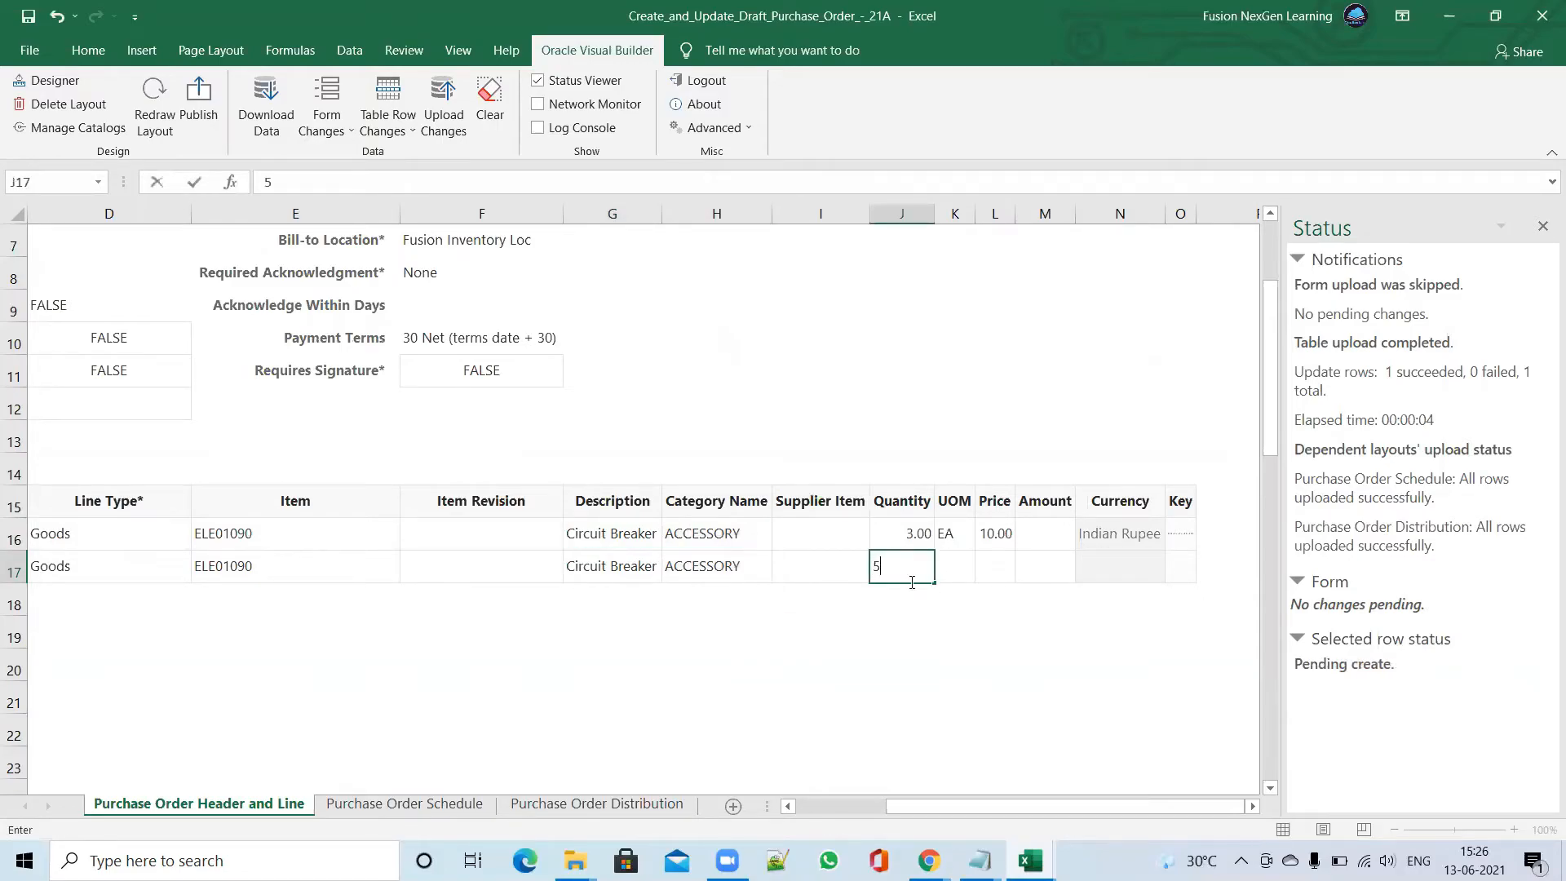
pyautogui.click(968, 572)
pyautogui.write('EA')
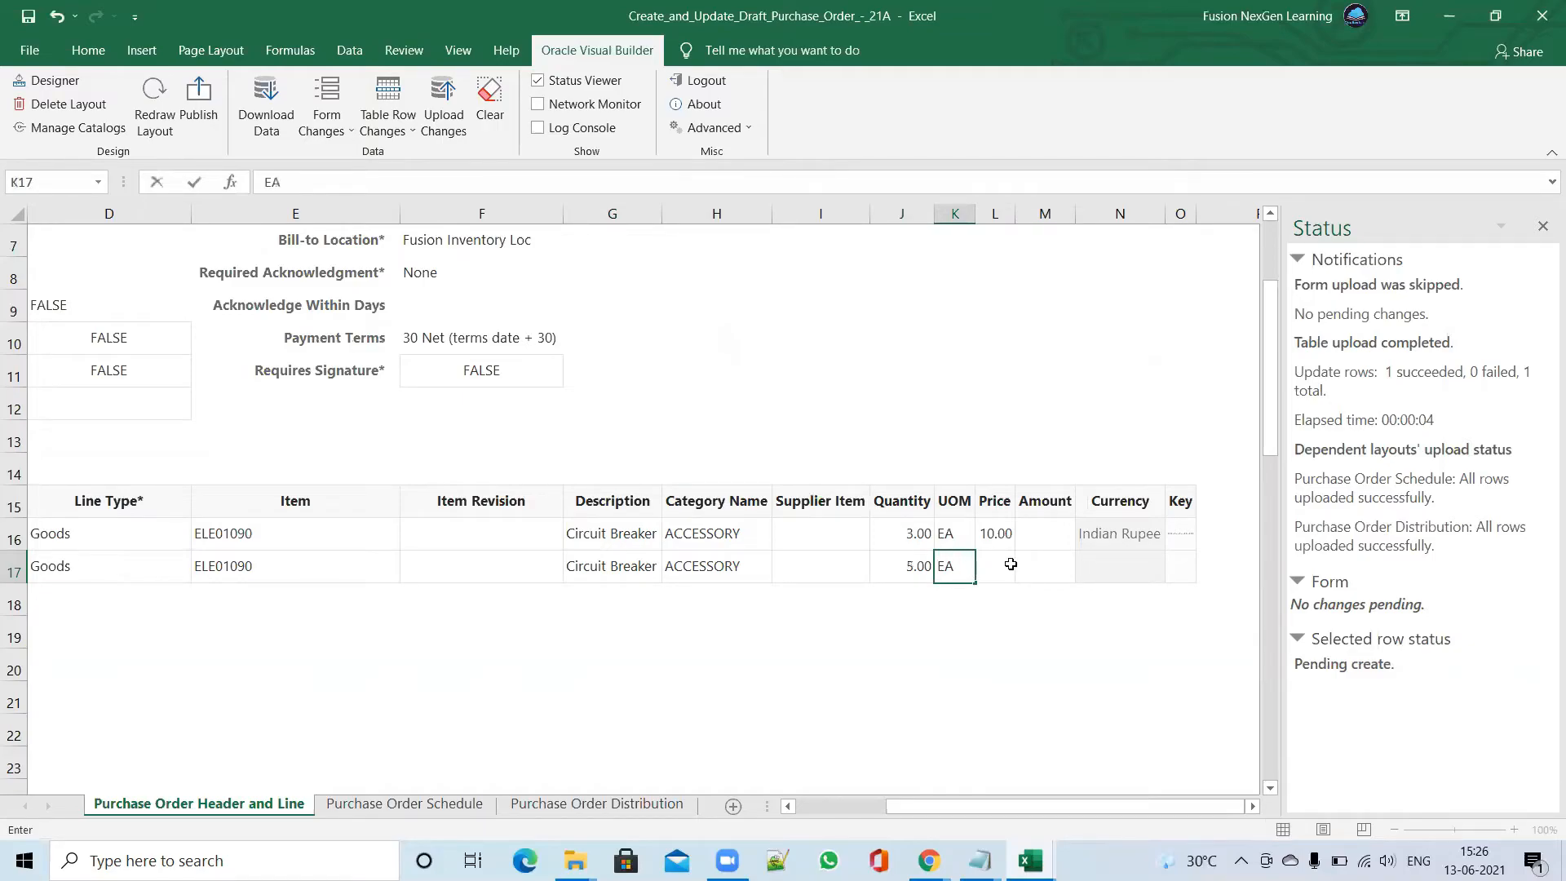
pyautogui.click(1006, 568)
pyautogui.write('20')
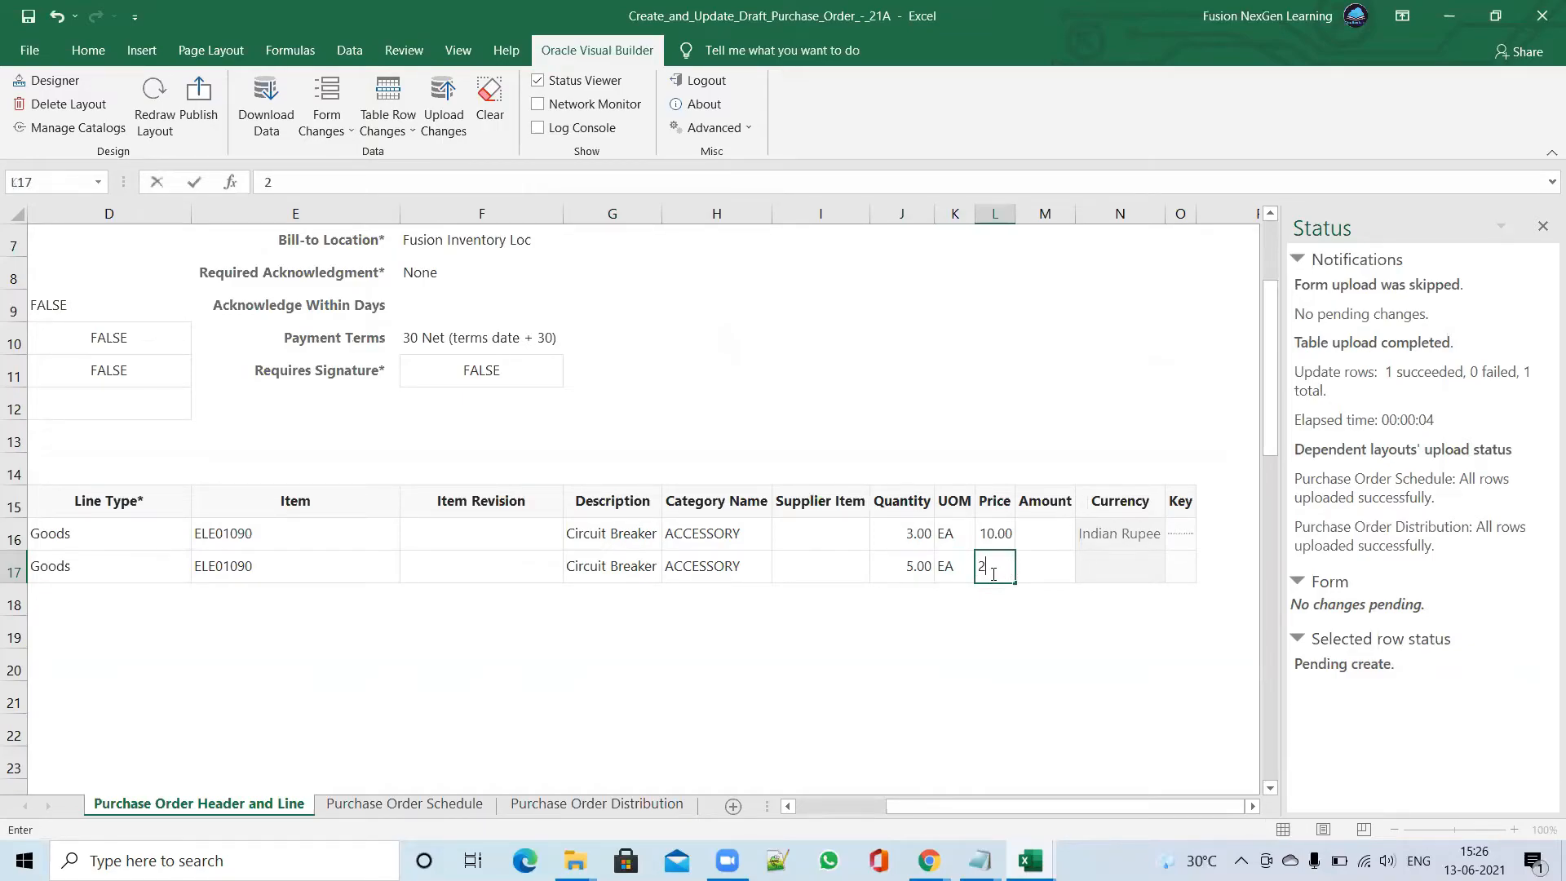
pyautogui.click(1101, 566)
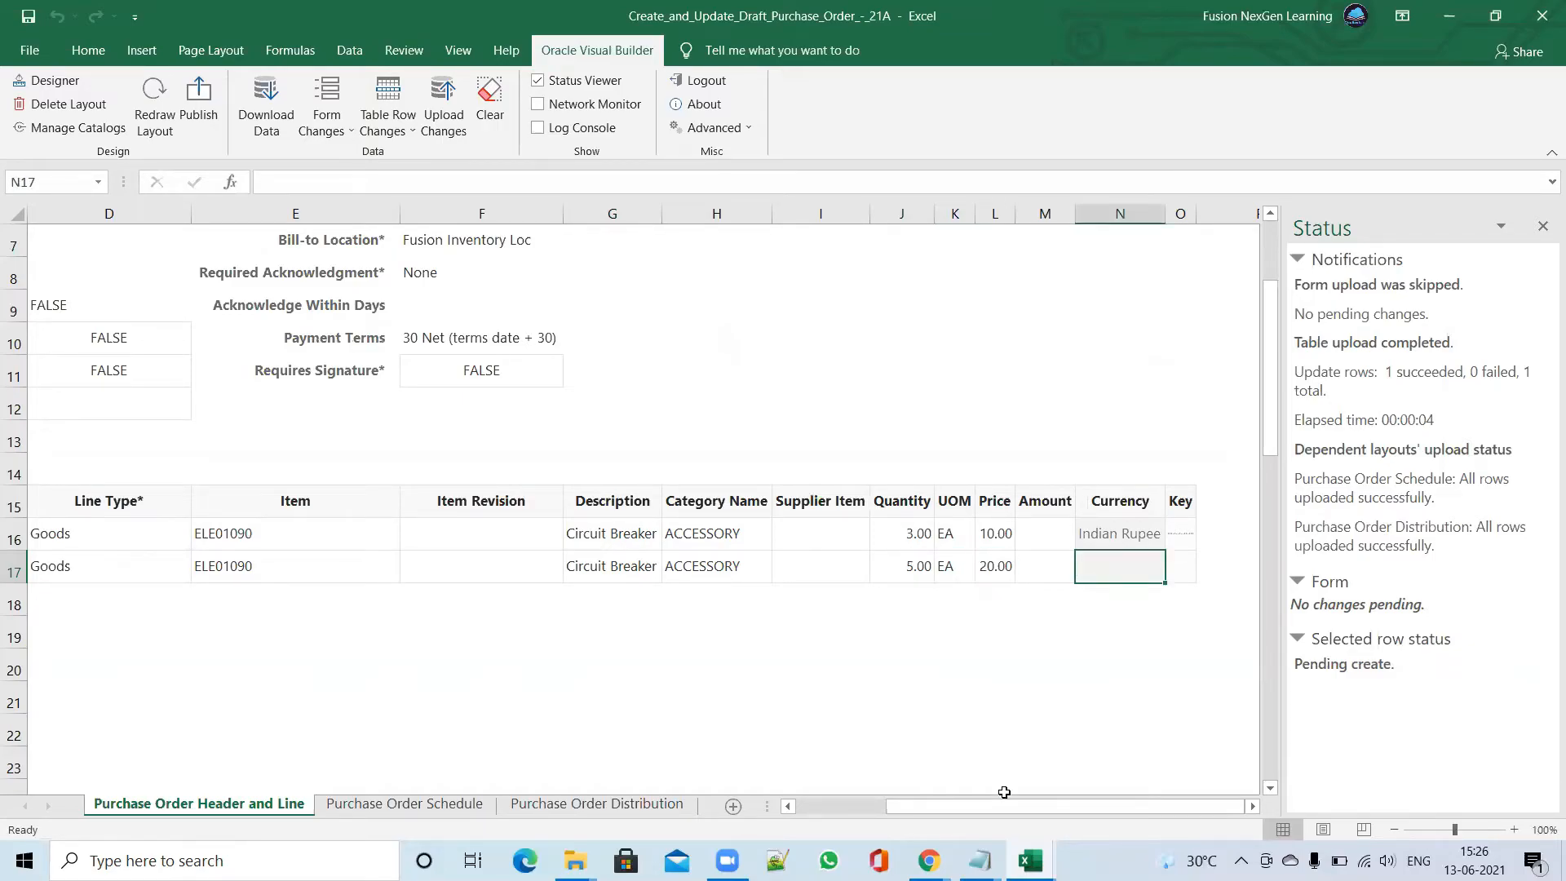
# Copy the currency Indian Rupee from order line 1 into line 2
pyautogui.click(1109, 534)
pyautogui.hotkey('ctrl', 'c')
pyautogui.click(1110, 567)
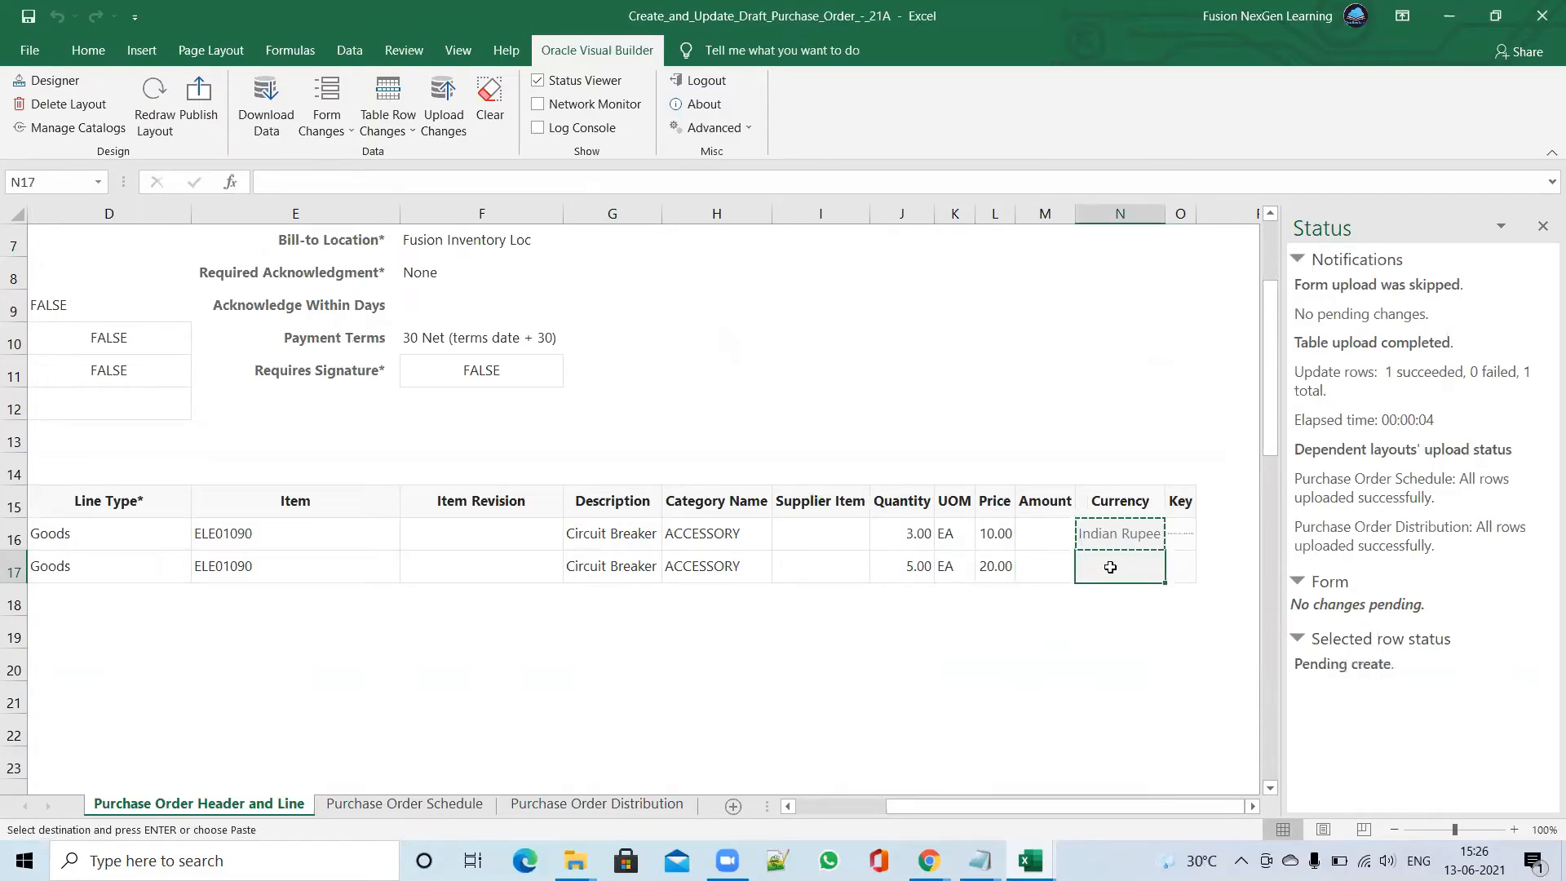
pyautogui.press('Return')
# Start a new row 3 on the Purchase Order Schedule sheet with line 2 and schedule 2
pyautogui.click(435, 806)
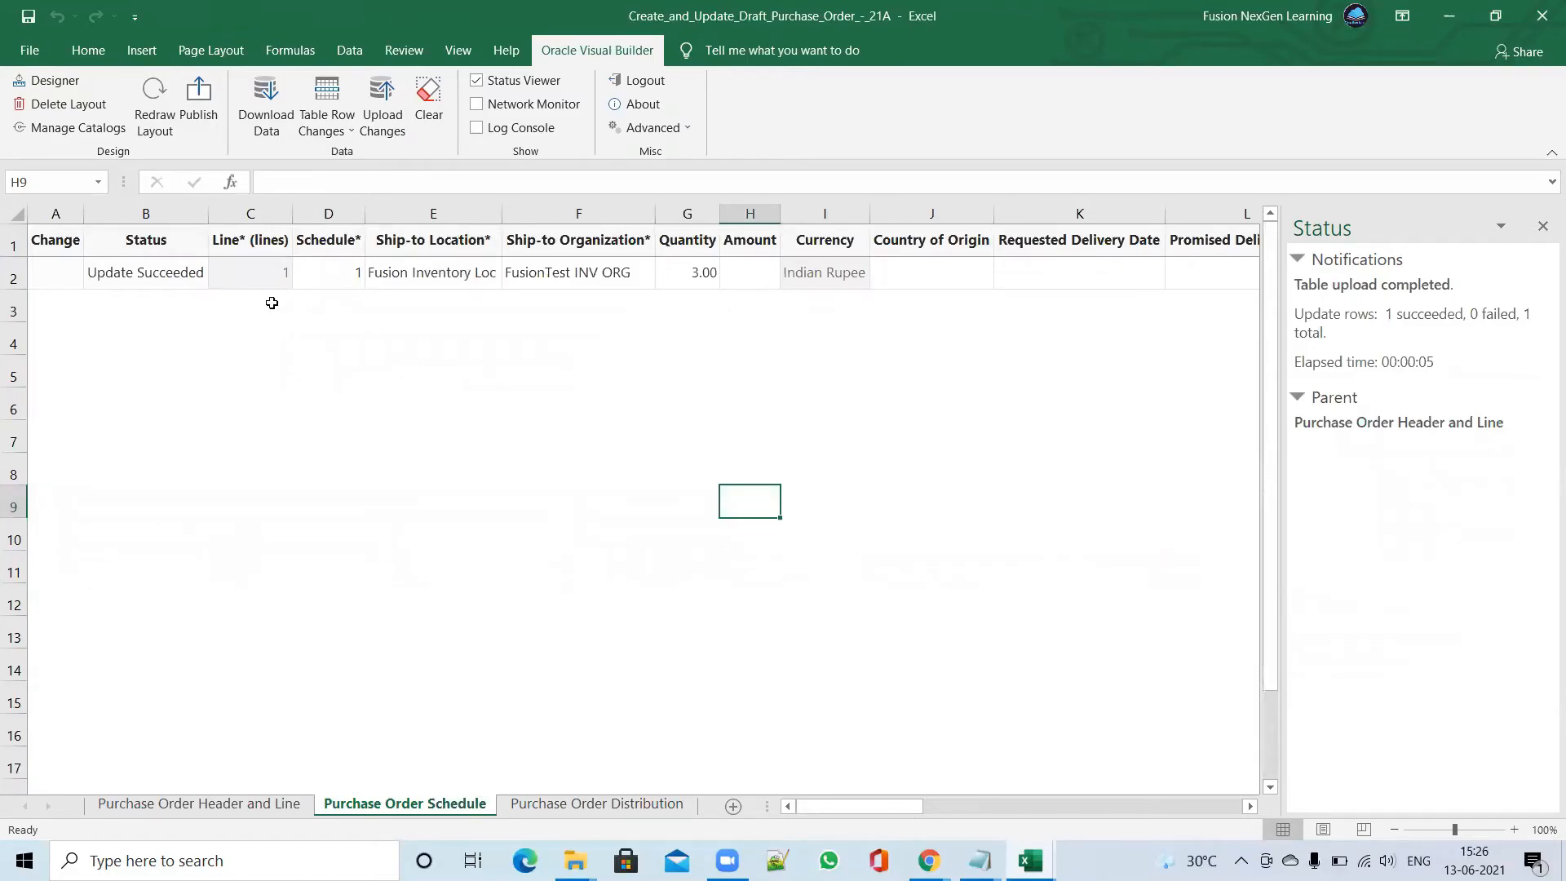
pyautogui.click(270, 304)
pyautogui.write('2')
pyautogui.click(333, 302)
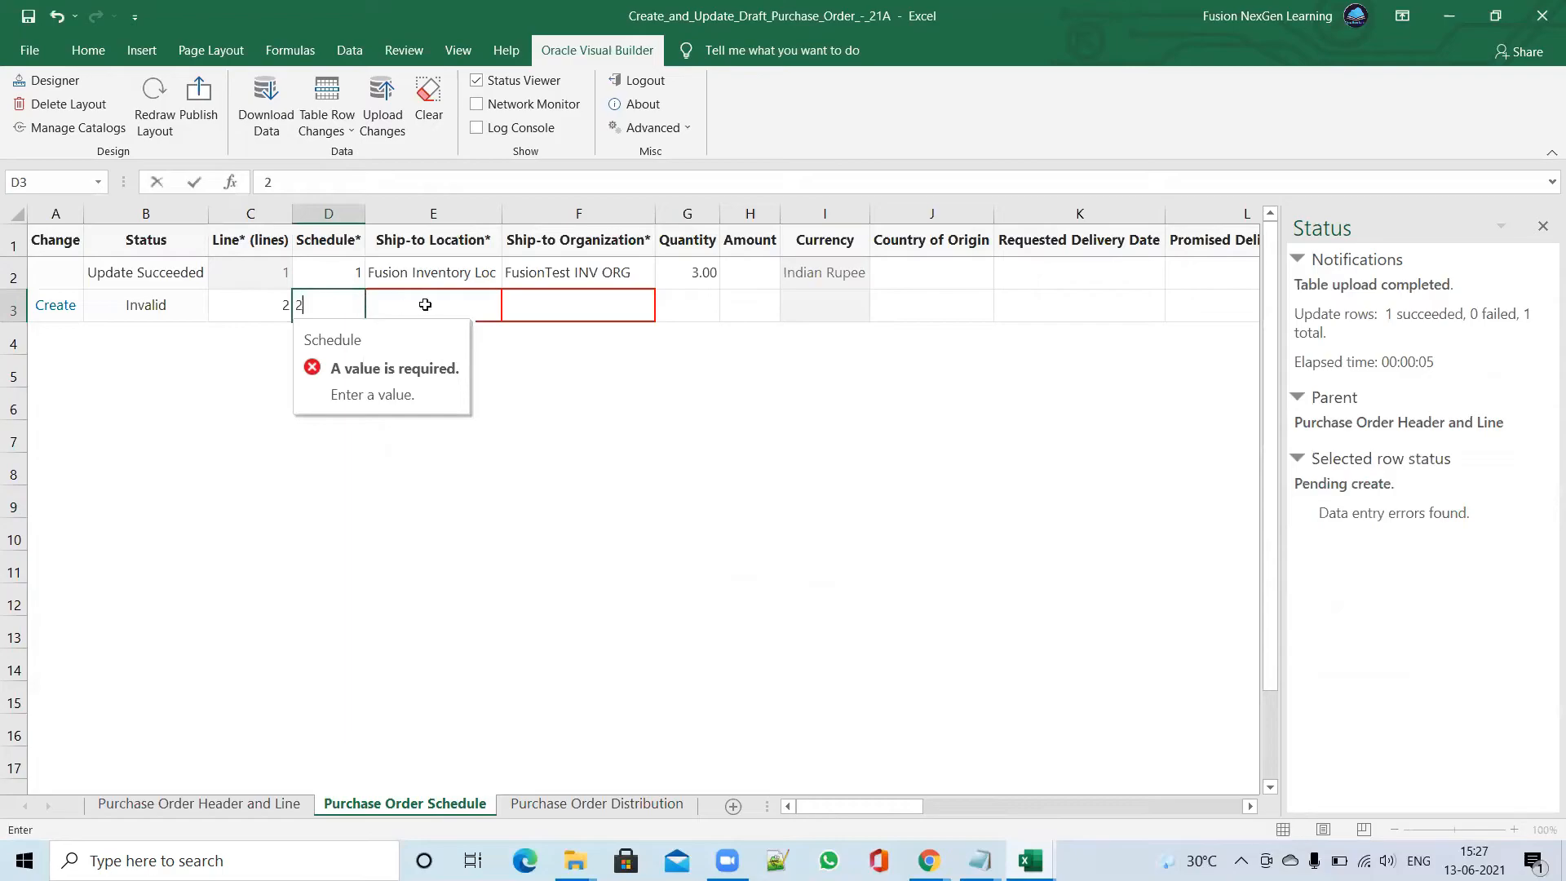
pyautogui.write('2')
pyautogui.press('Tab')
# Copy ship-to location Fusion Inventory Loc and ship-to organization FusionTest INV ORG from schedule 1 into the new schedule row
pyautogui.moveTo(425, 273); pyautogui.dragTo(578, 272)
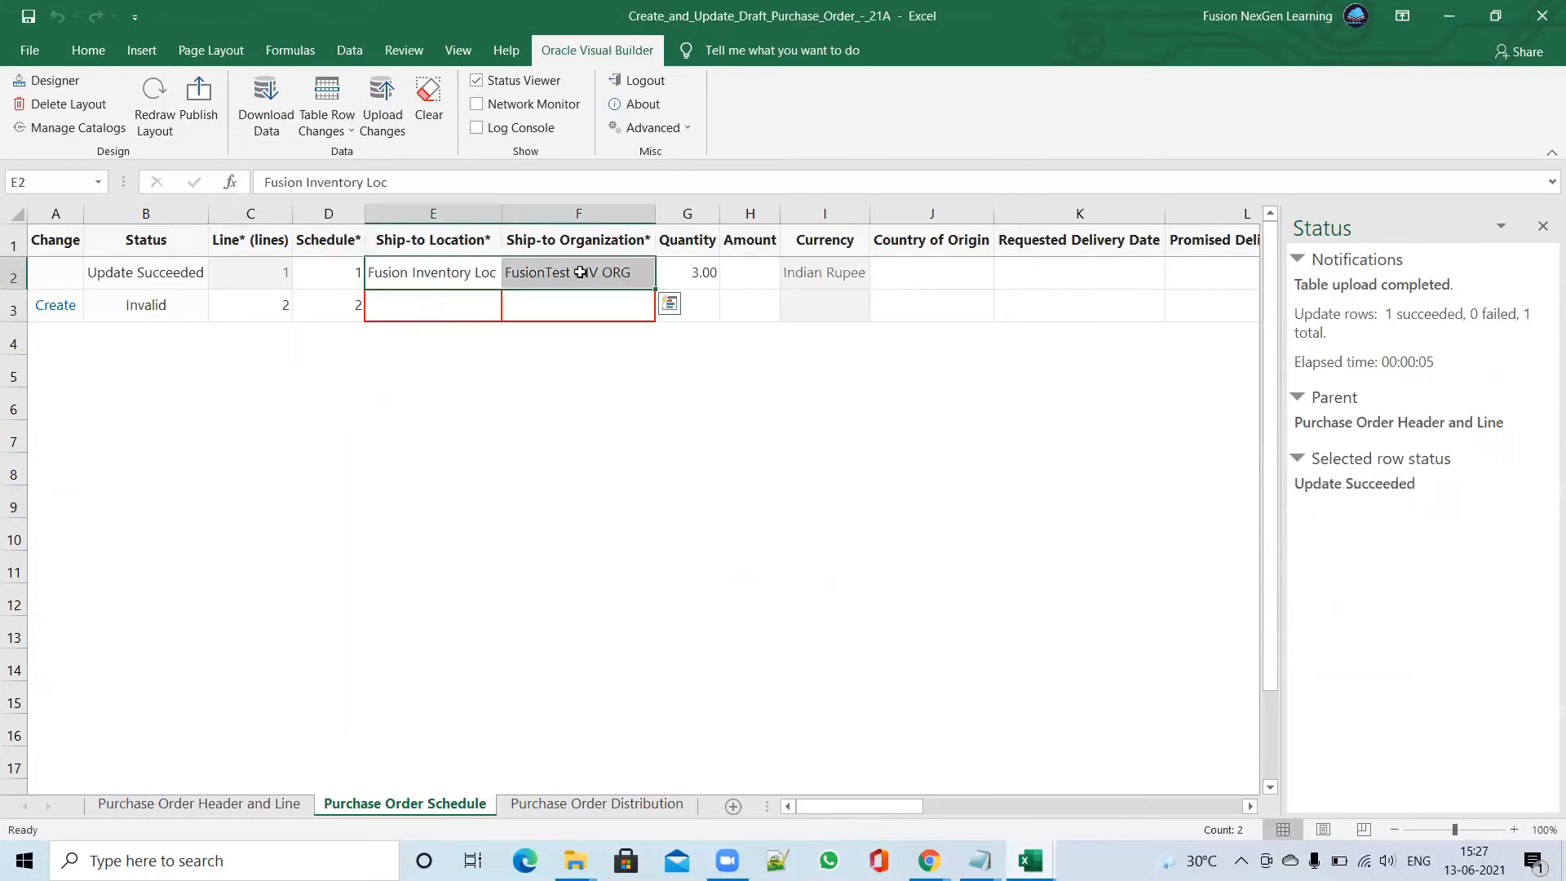
pyautogui.hotkey('ctrl', 'c')
pyautogui.click(444, 304)
pyautogui.hotkey('ctrl', 'v')
# Set the new schedule row's quantity to 5 and copy the currency Indian Rupee from schedule 1 into it
pyautogui.click(701, 307)
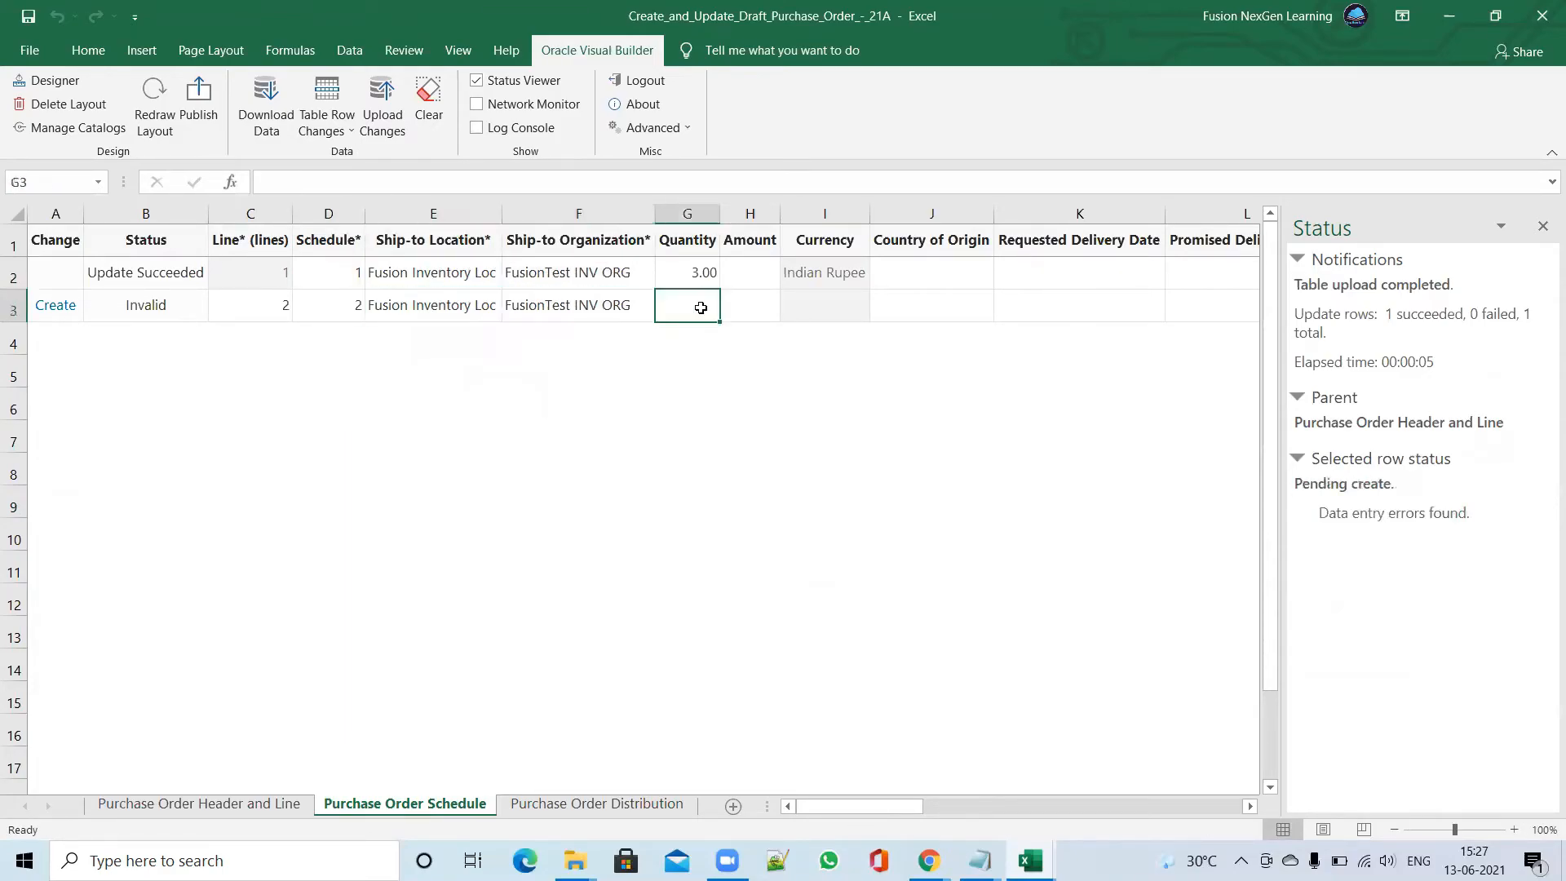
pyautogui.write('5')
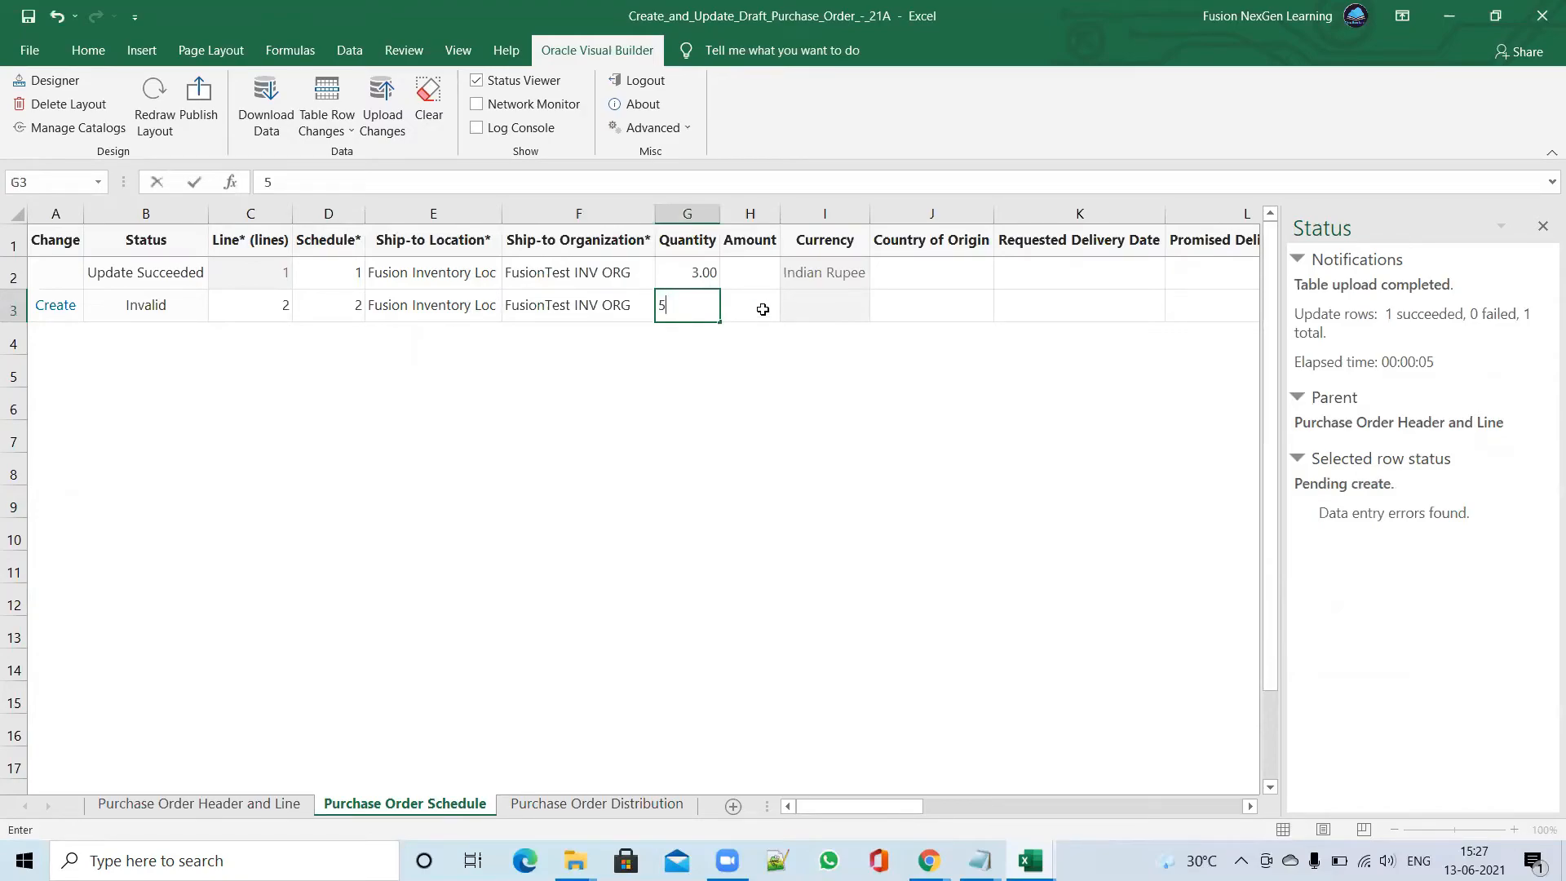
pyautogui.press('Tab')
pyautogui.press('Tab')
pyautogui.click(808, 273)
pyautogui.hotkey('ctrl', 'c')
pyautogui.click(820, 304)
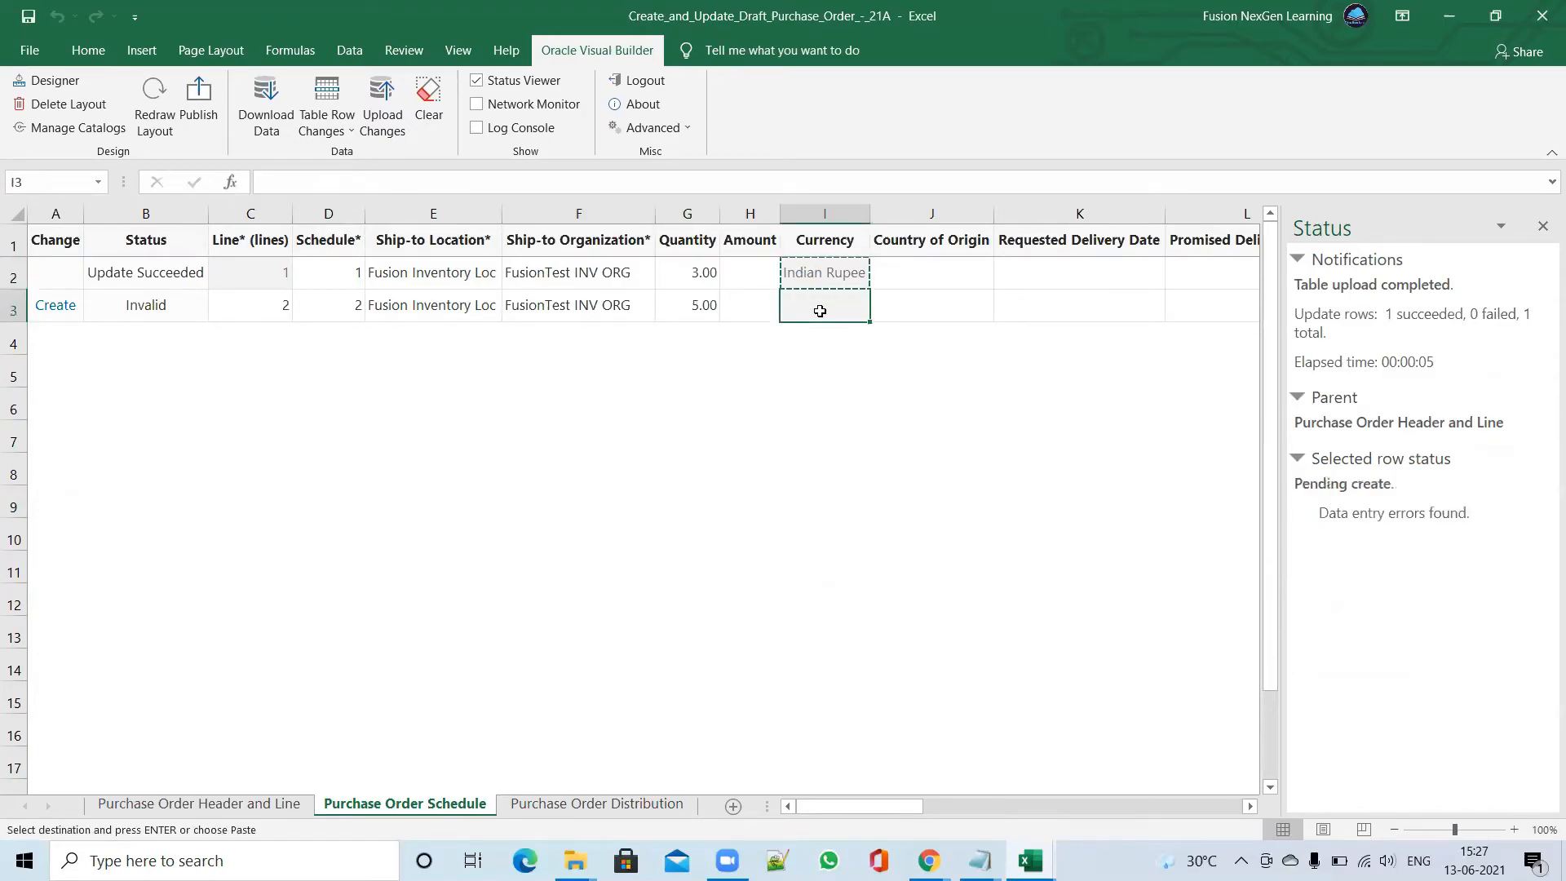
pyautogui.press('Return')
pyautogui.click(780, 434)
# Start a new row 3 on the Purchase Order Distribution sheet with line 2, schedule 2 and distribution 2
pyautogui.click(597, 803)
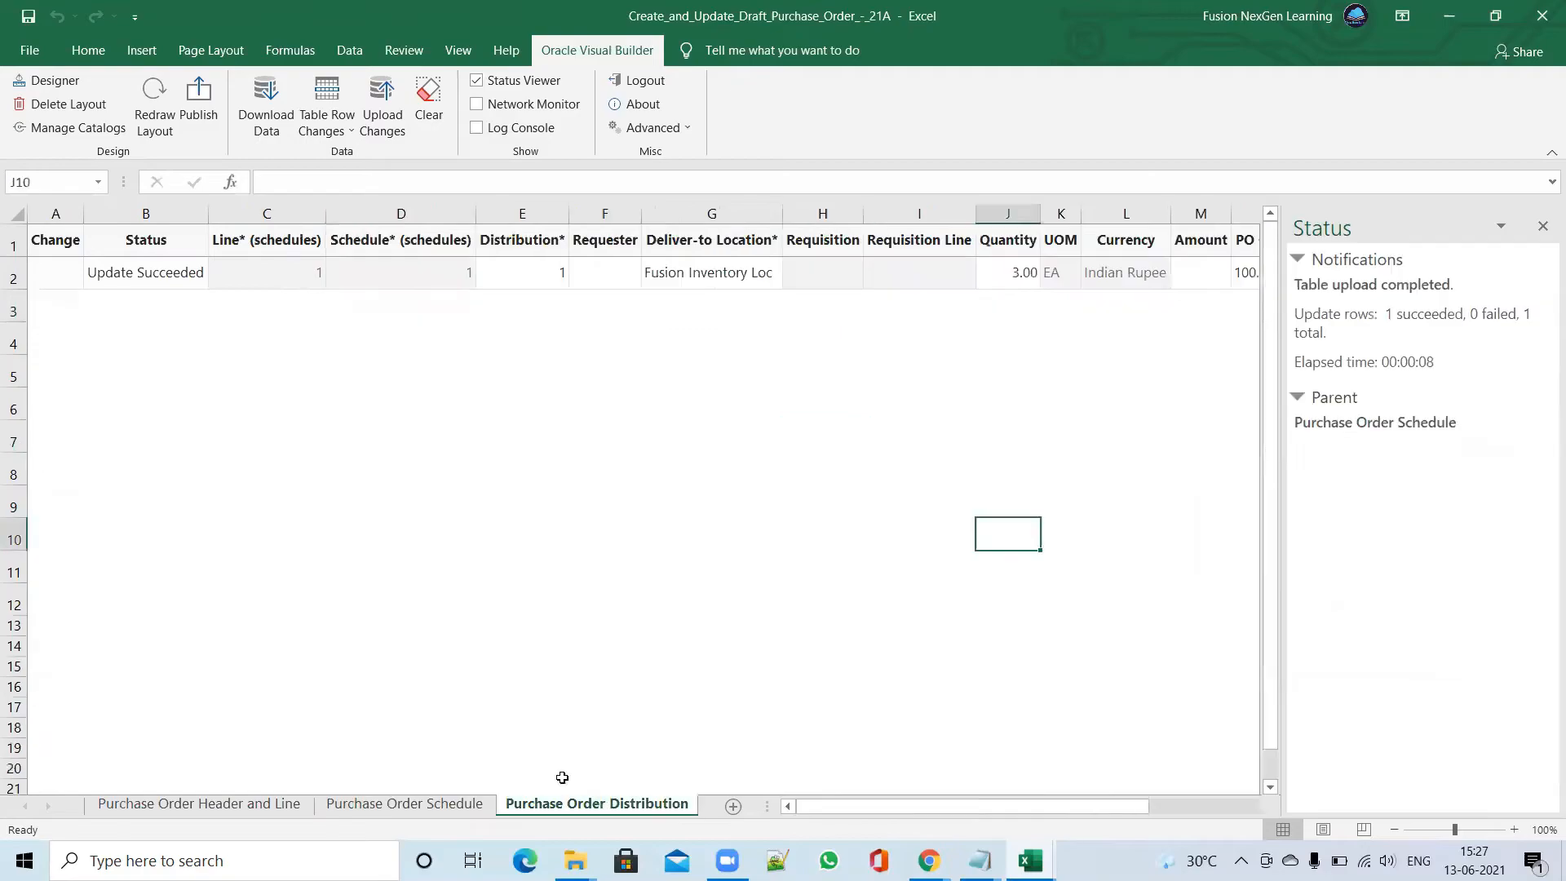
pyautogui.click(299, 309)
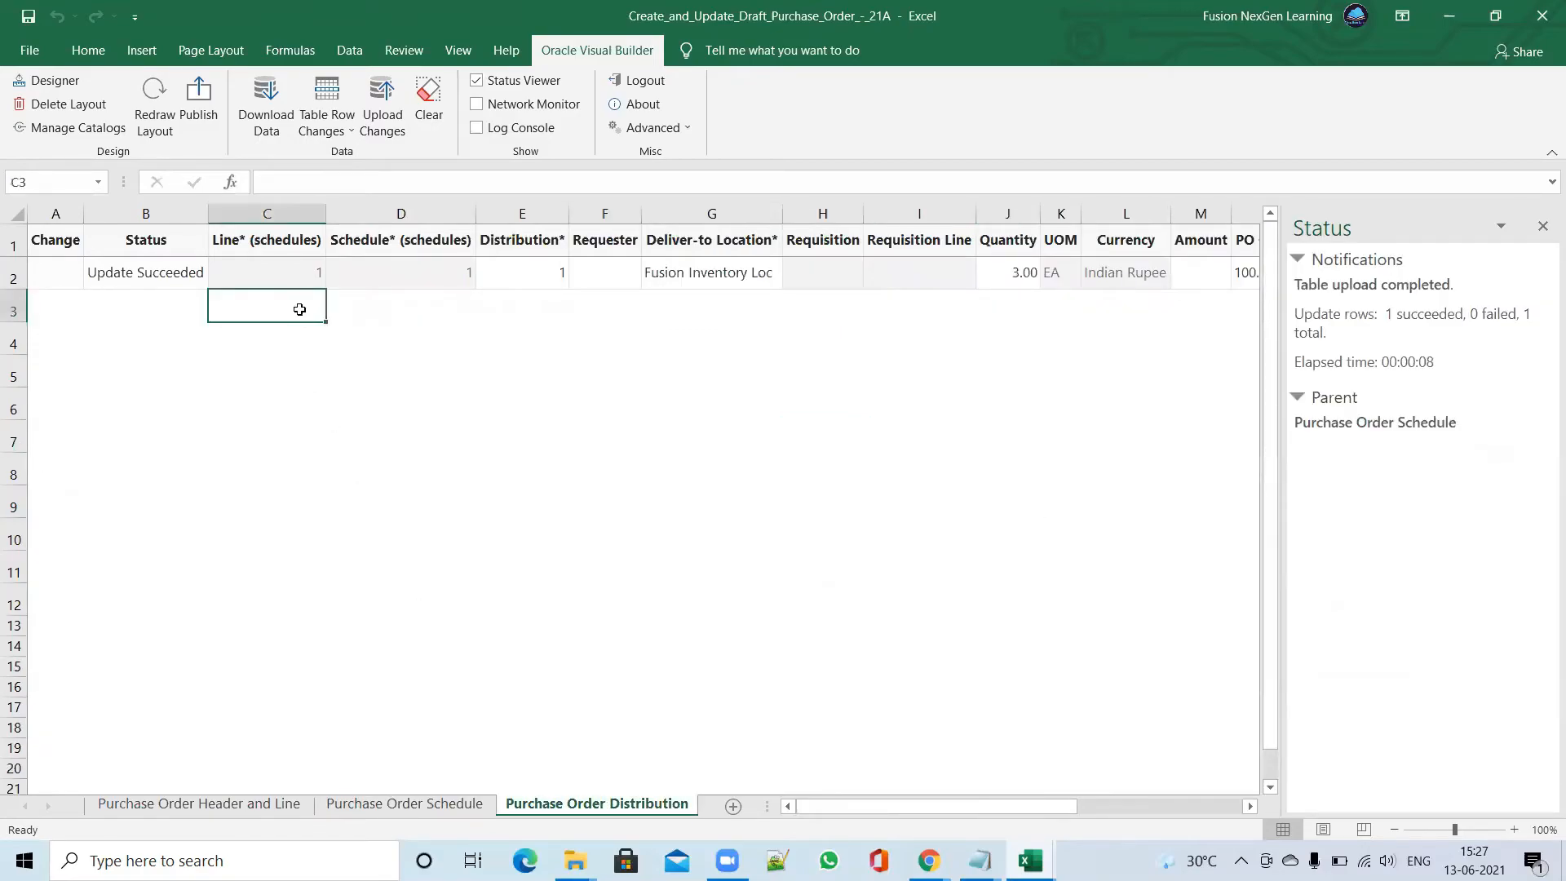
pyautogui.write('2')
pyautogui.click(396, 305)
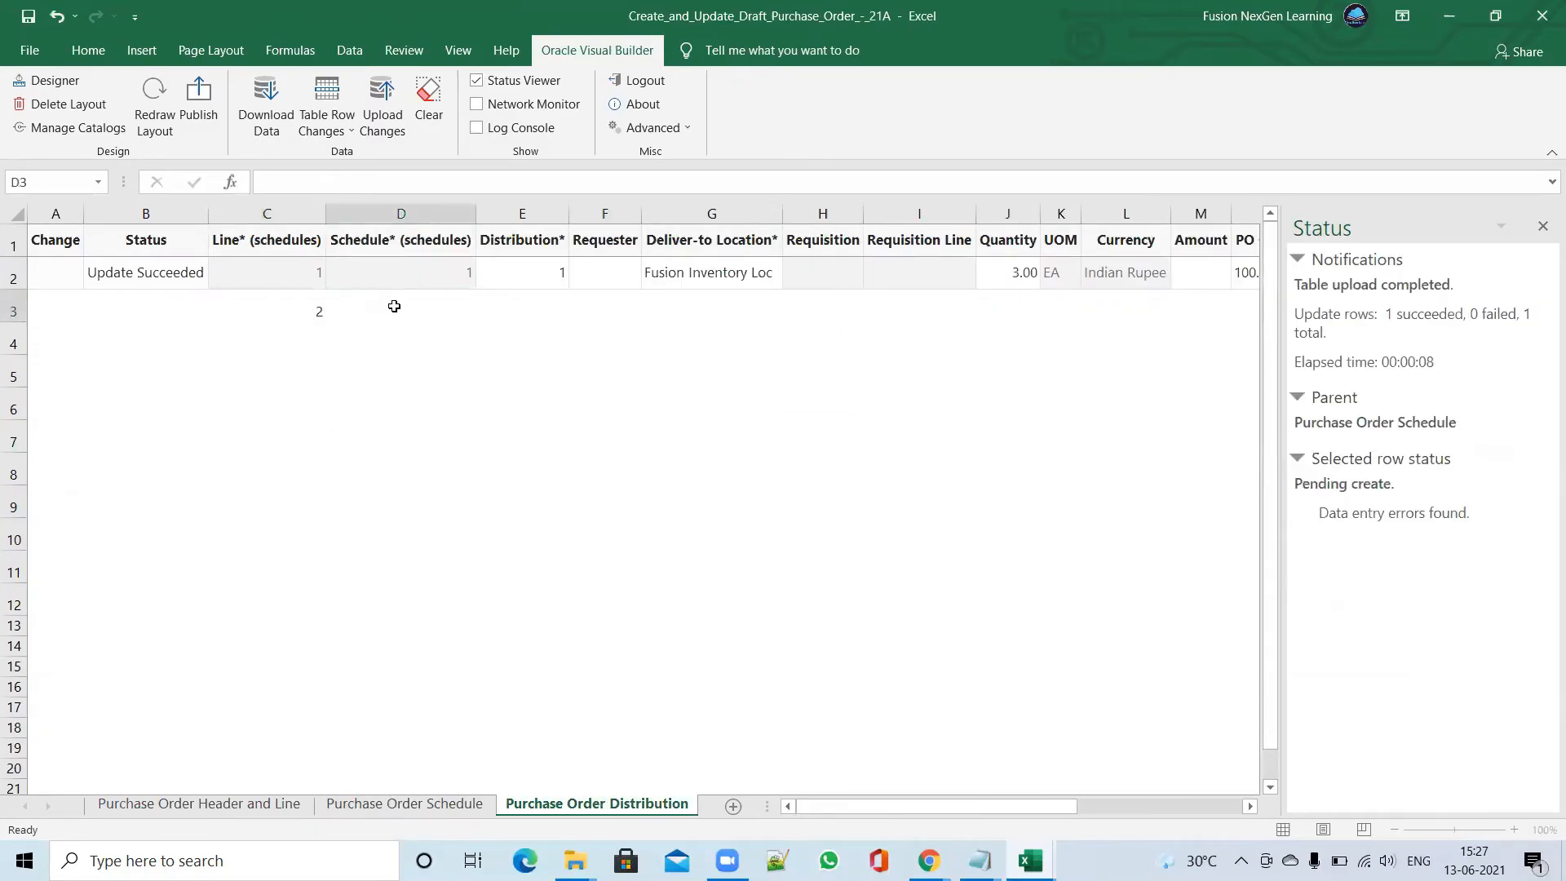
pyautogui.write('2')
pyautogui.click(527, 305)
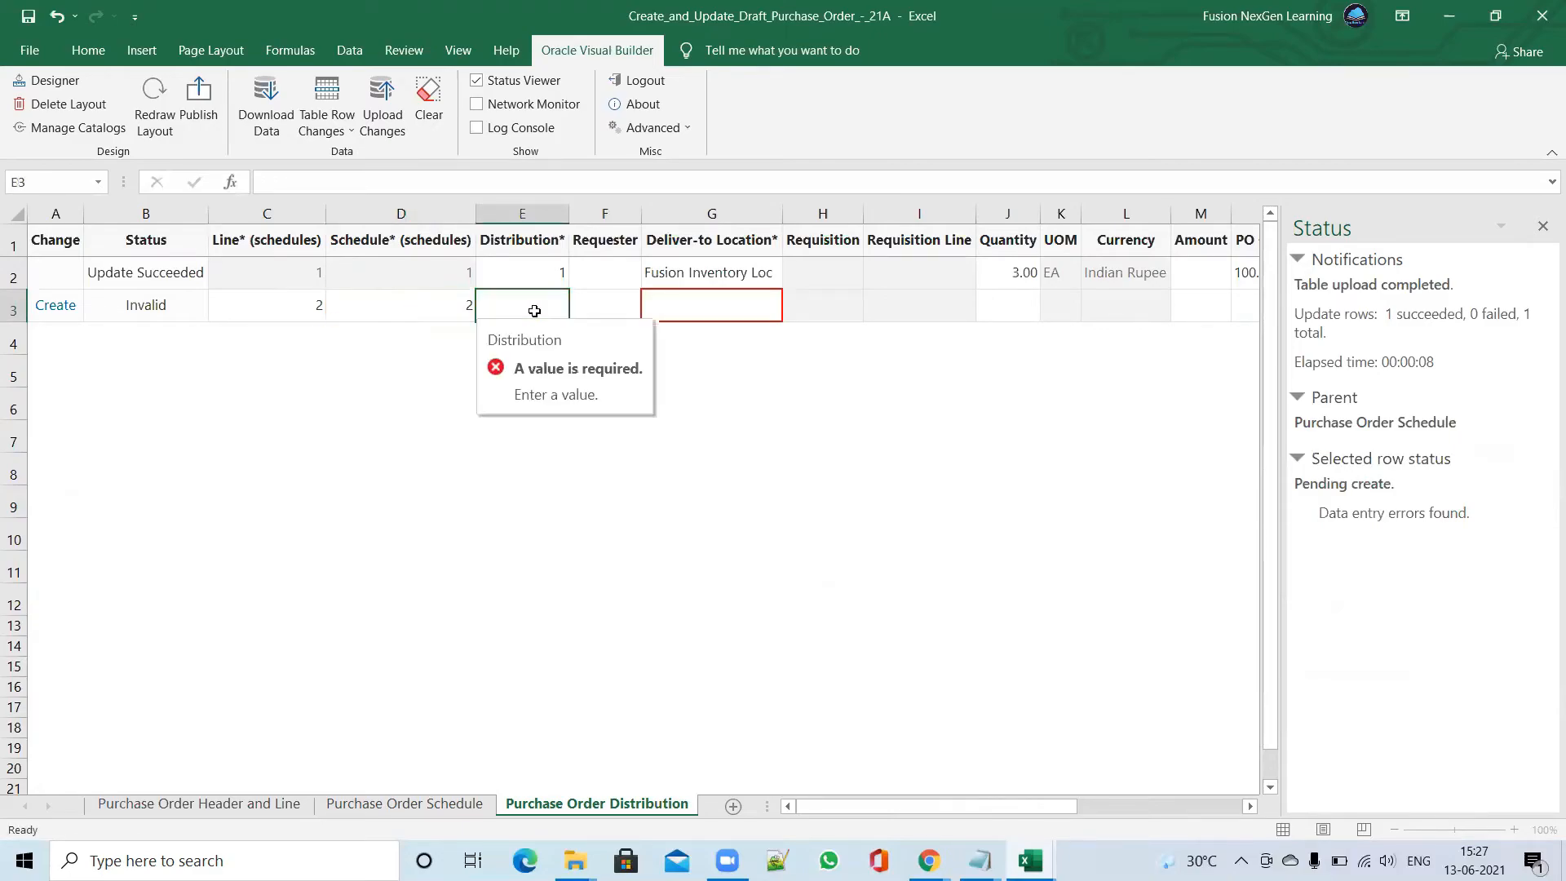
pyautogui.write('2')
# Copy the deliver-to location Fusion Inventory Loc from distribution 1 into the new distribution row
pyautogui.click(701, 307)
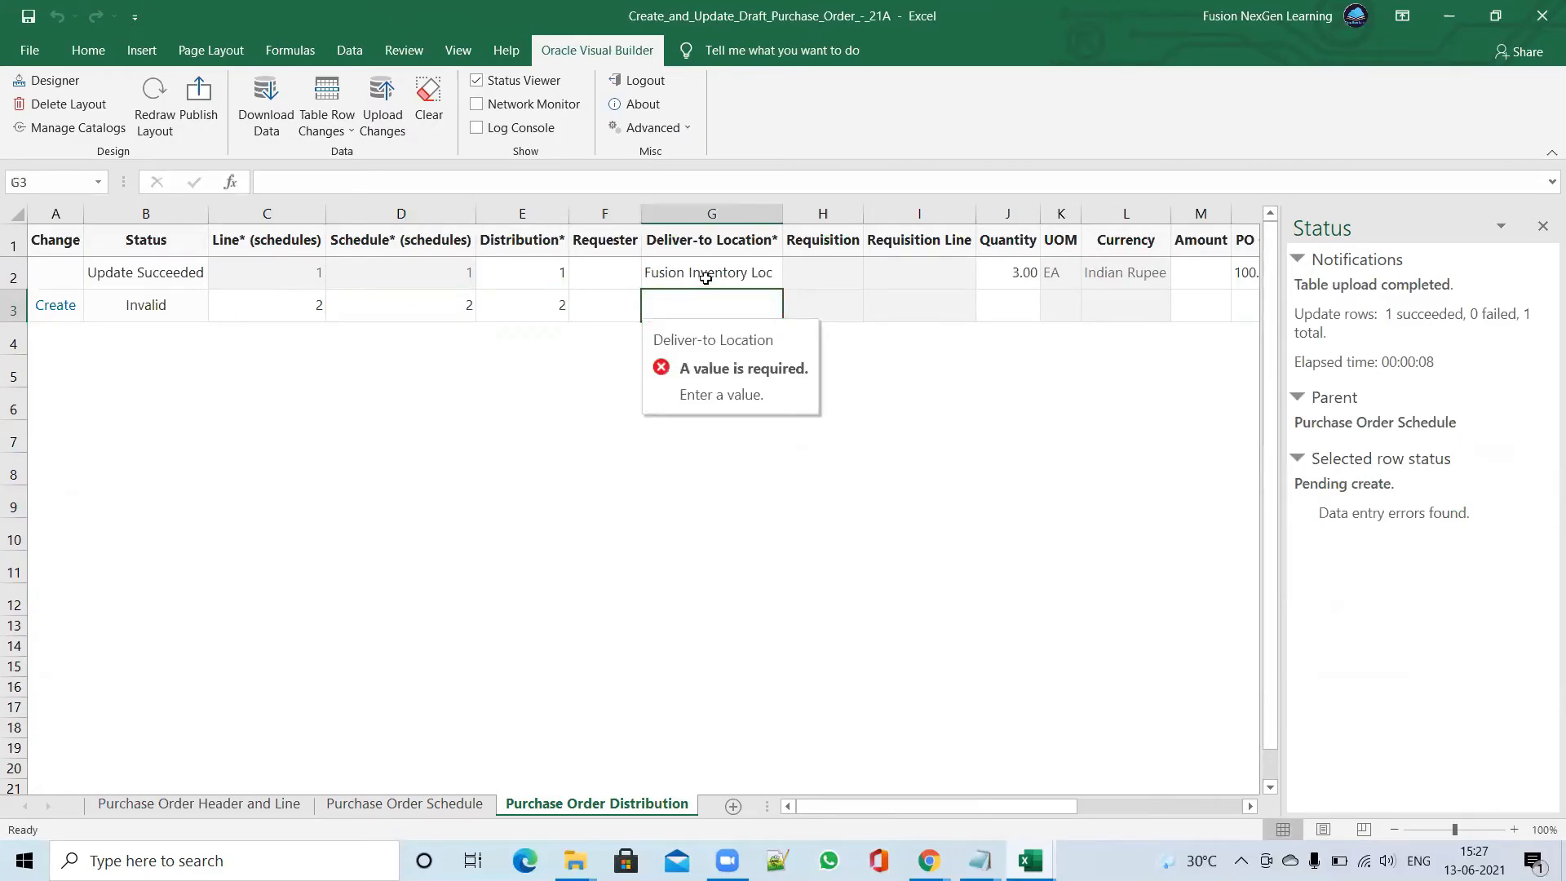
pyautogui.click(706, 278)
pyautogui.hotkey('ctrl', 'c')
pyautogui.click(700, 305)
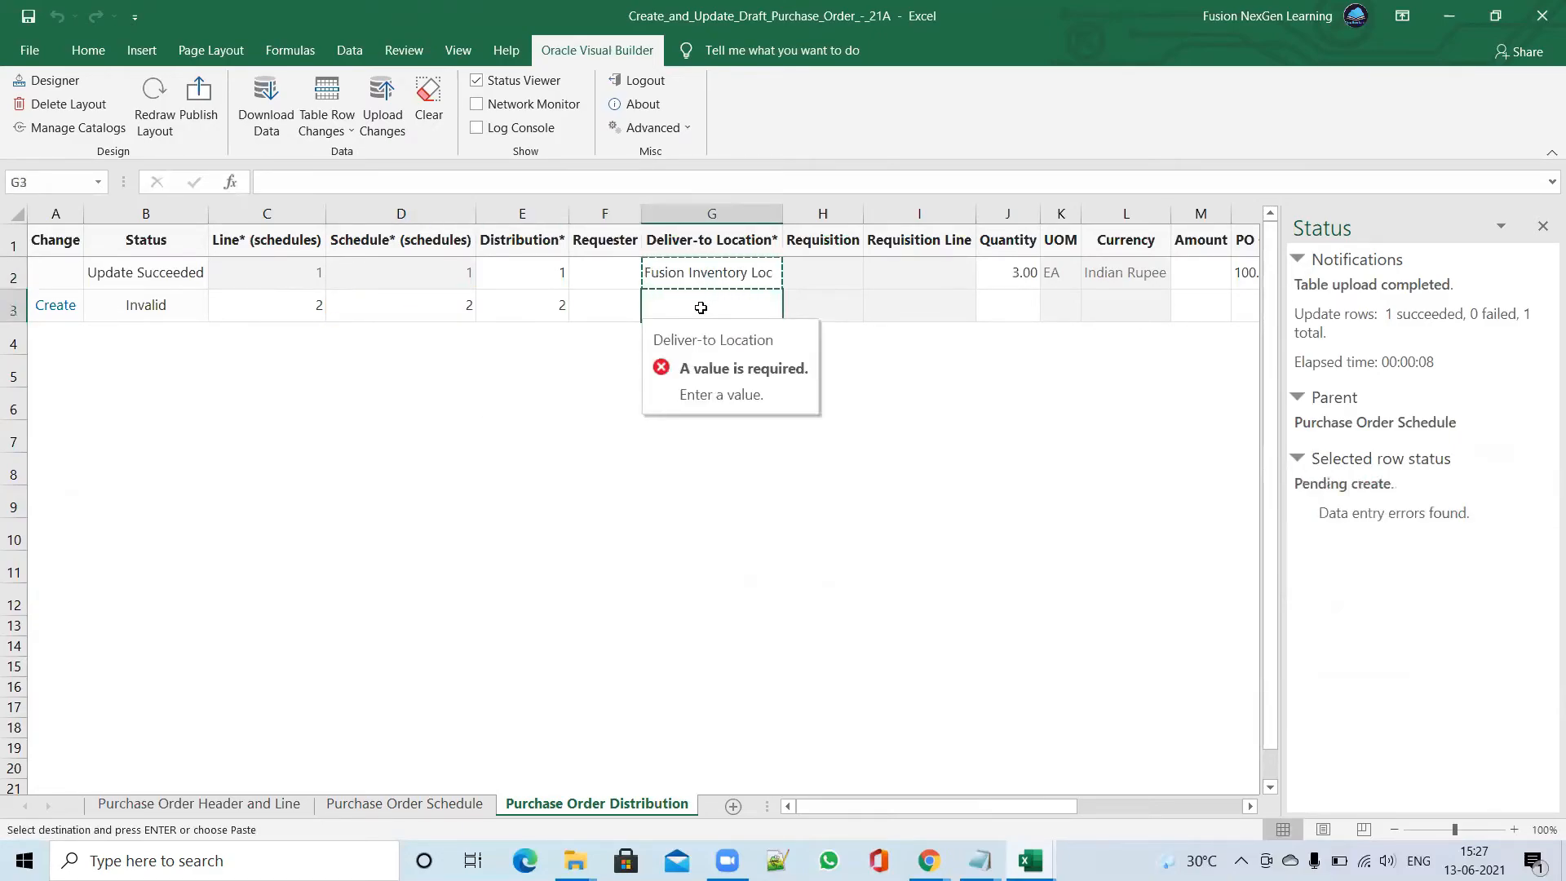
pyautogui.press('Return')
# Set the new distribution row's quantity to 5 and its UOM to EA
pyautogui.click(1013, 313)
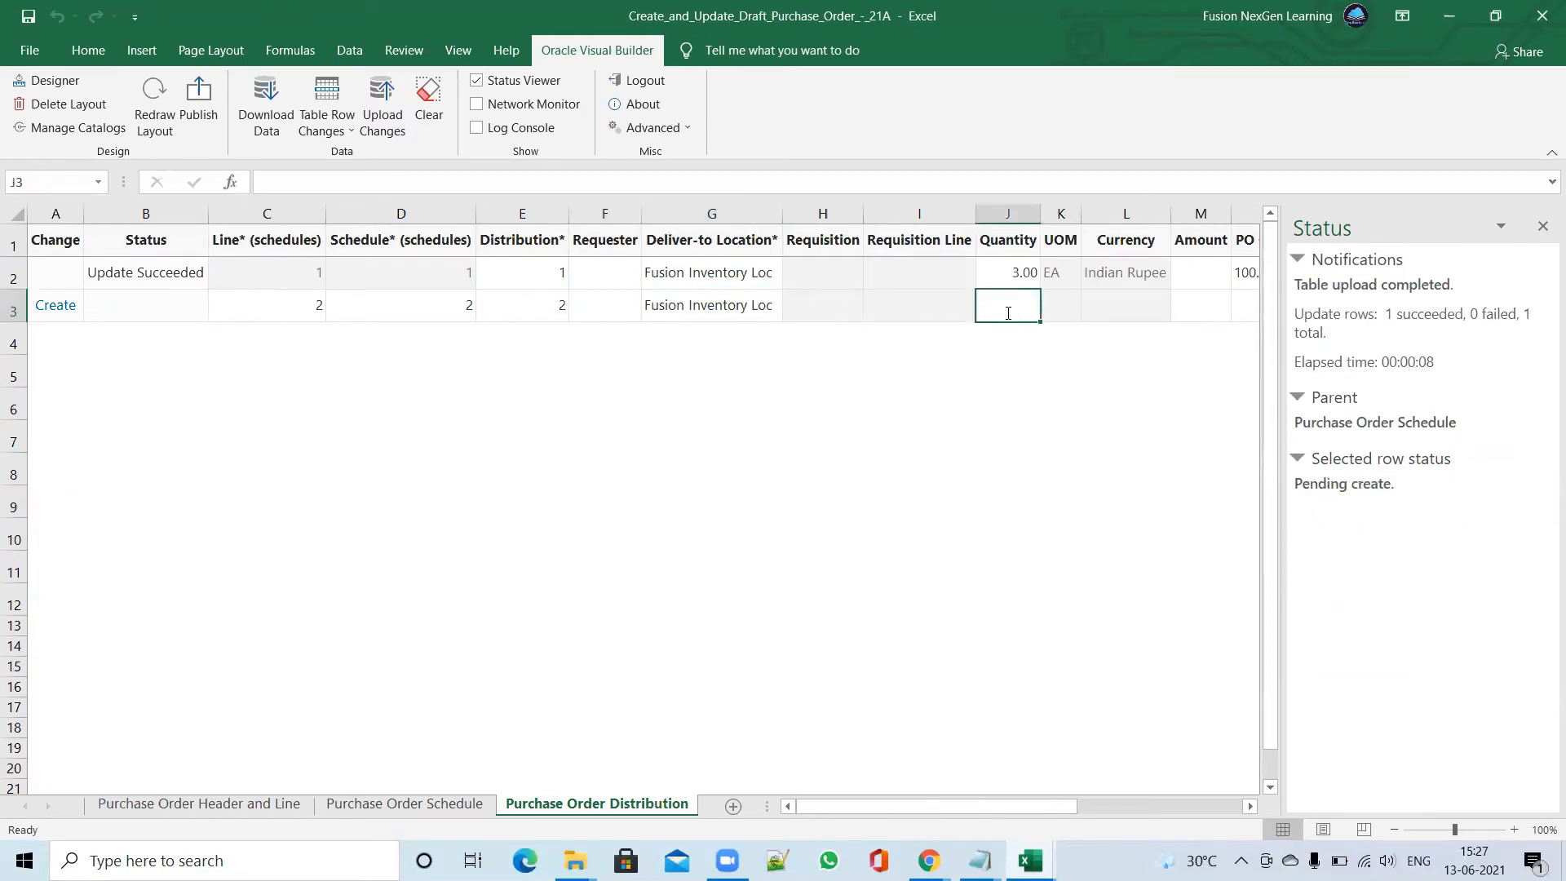
pyautogui.write('5')
pyautogui.click(1057, 305)
pyautogui.write('EA')
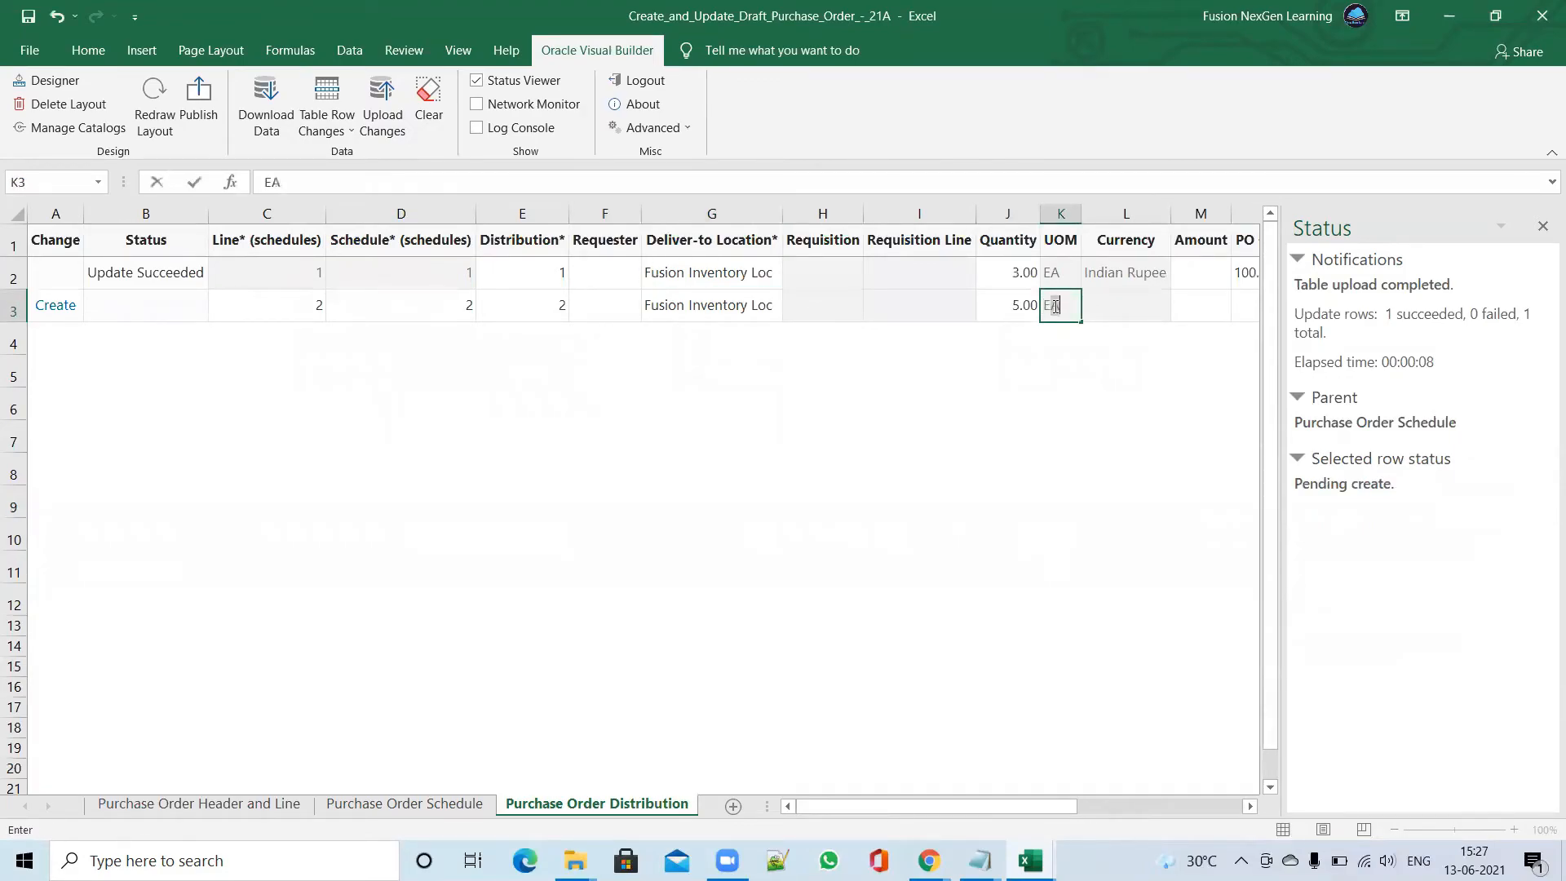
# Copy the currency Indian Rupee from distribution 1 into the new distribution row
pyautogui.click(1105, 308)
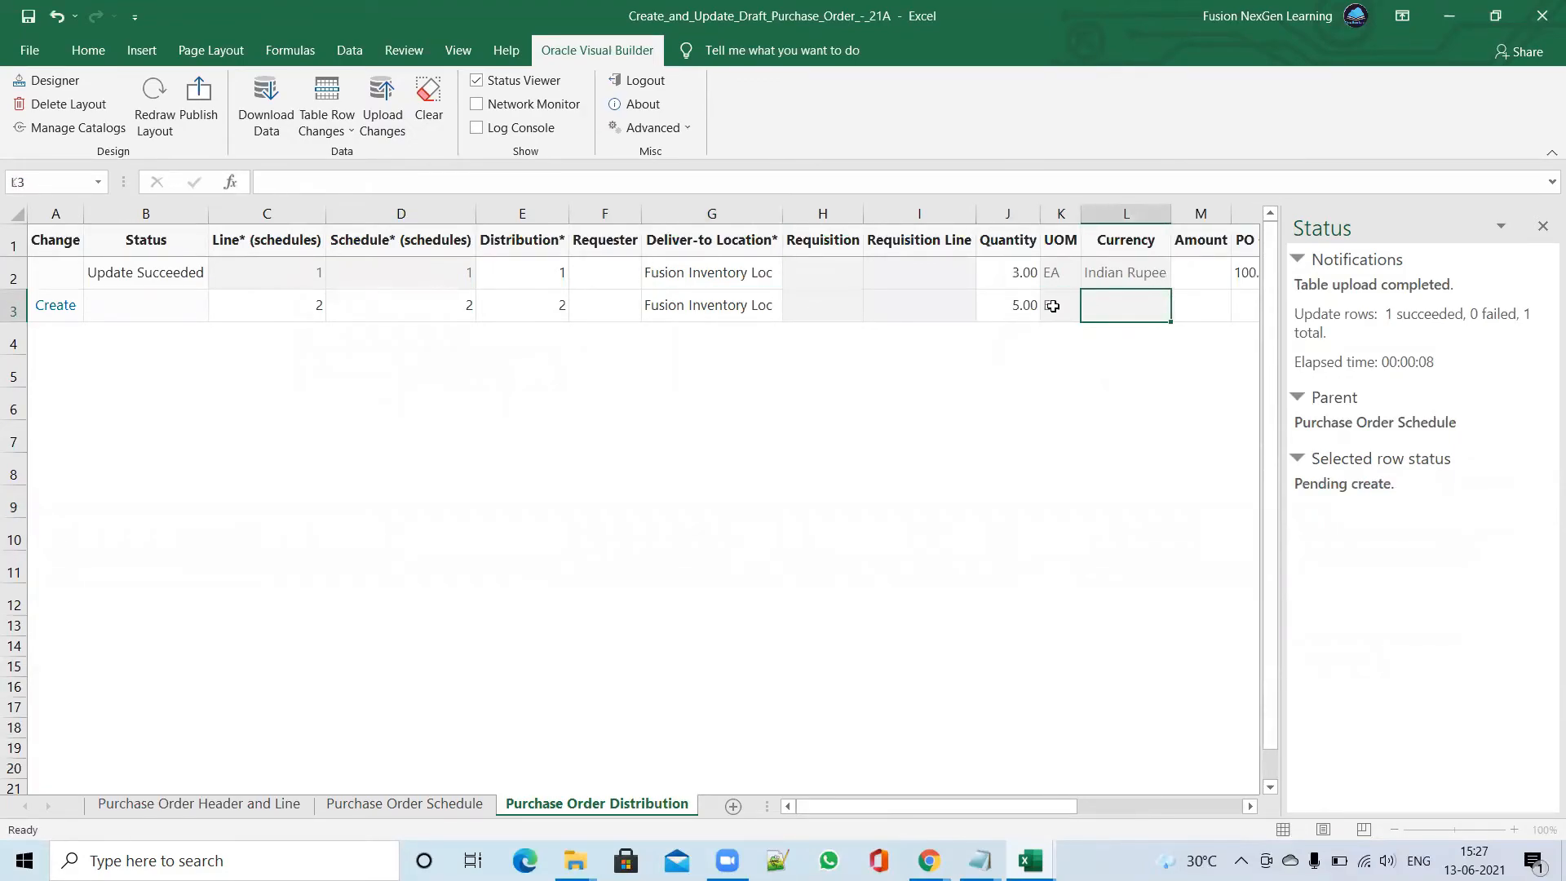
pyautogui.click(1133, 281)
pyautogui.hotkey('ctrl', 'c')
pyautogui.click(1126, 306)
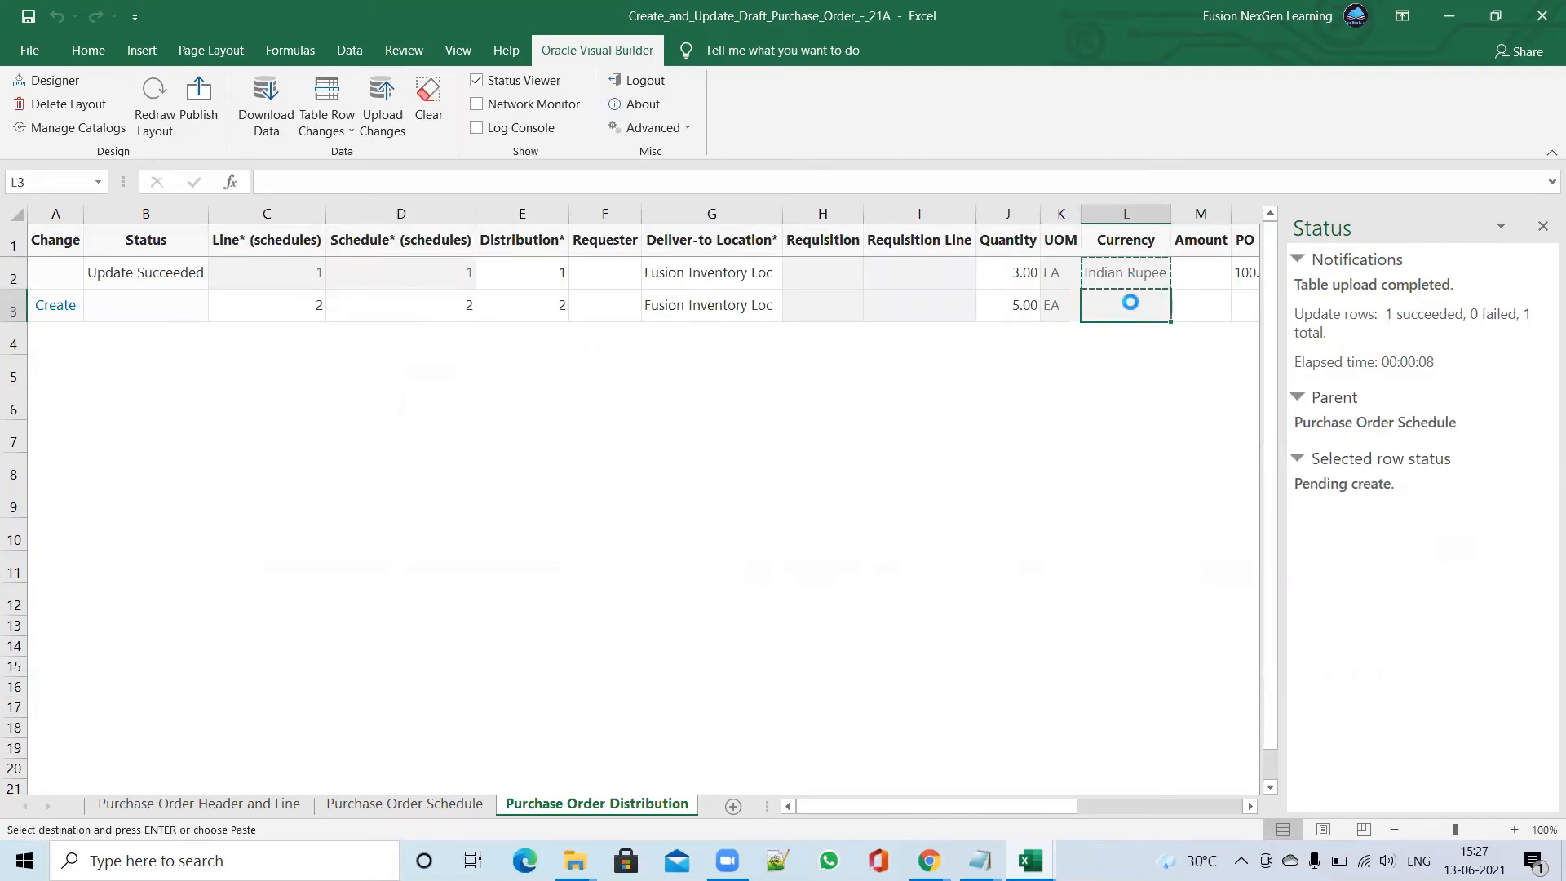
pyautogui.press('Return')
# Return to the Purchase Order Header and Line sheet and upload the pending changes
pyautogui.moveTo(914, 807); pyautogui.dragTo(1109, 805)
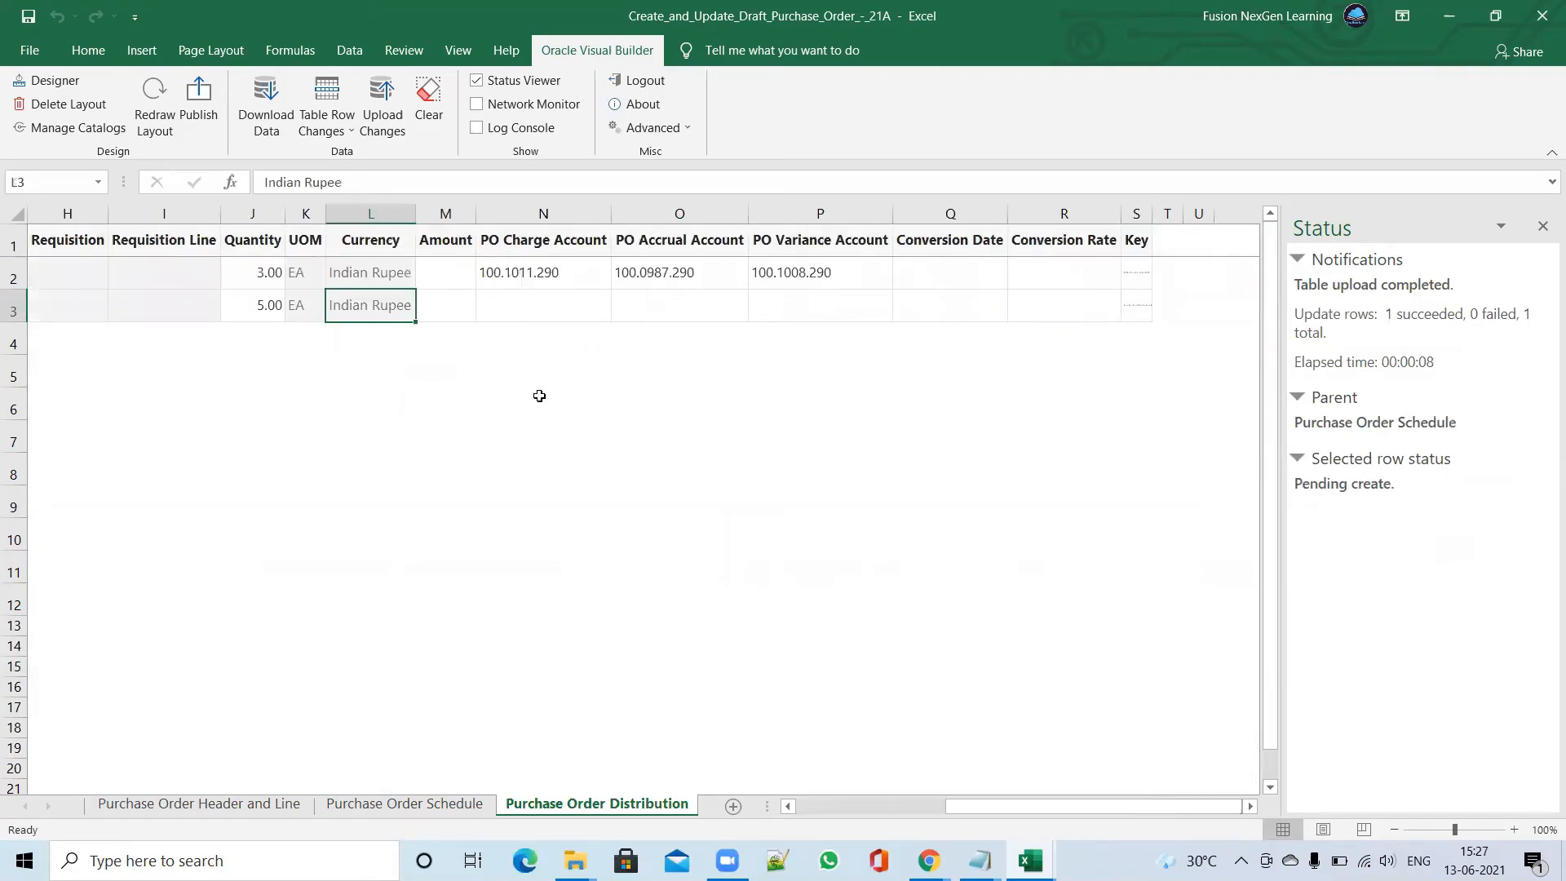
pyautogui.click(533, 297)
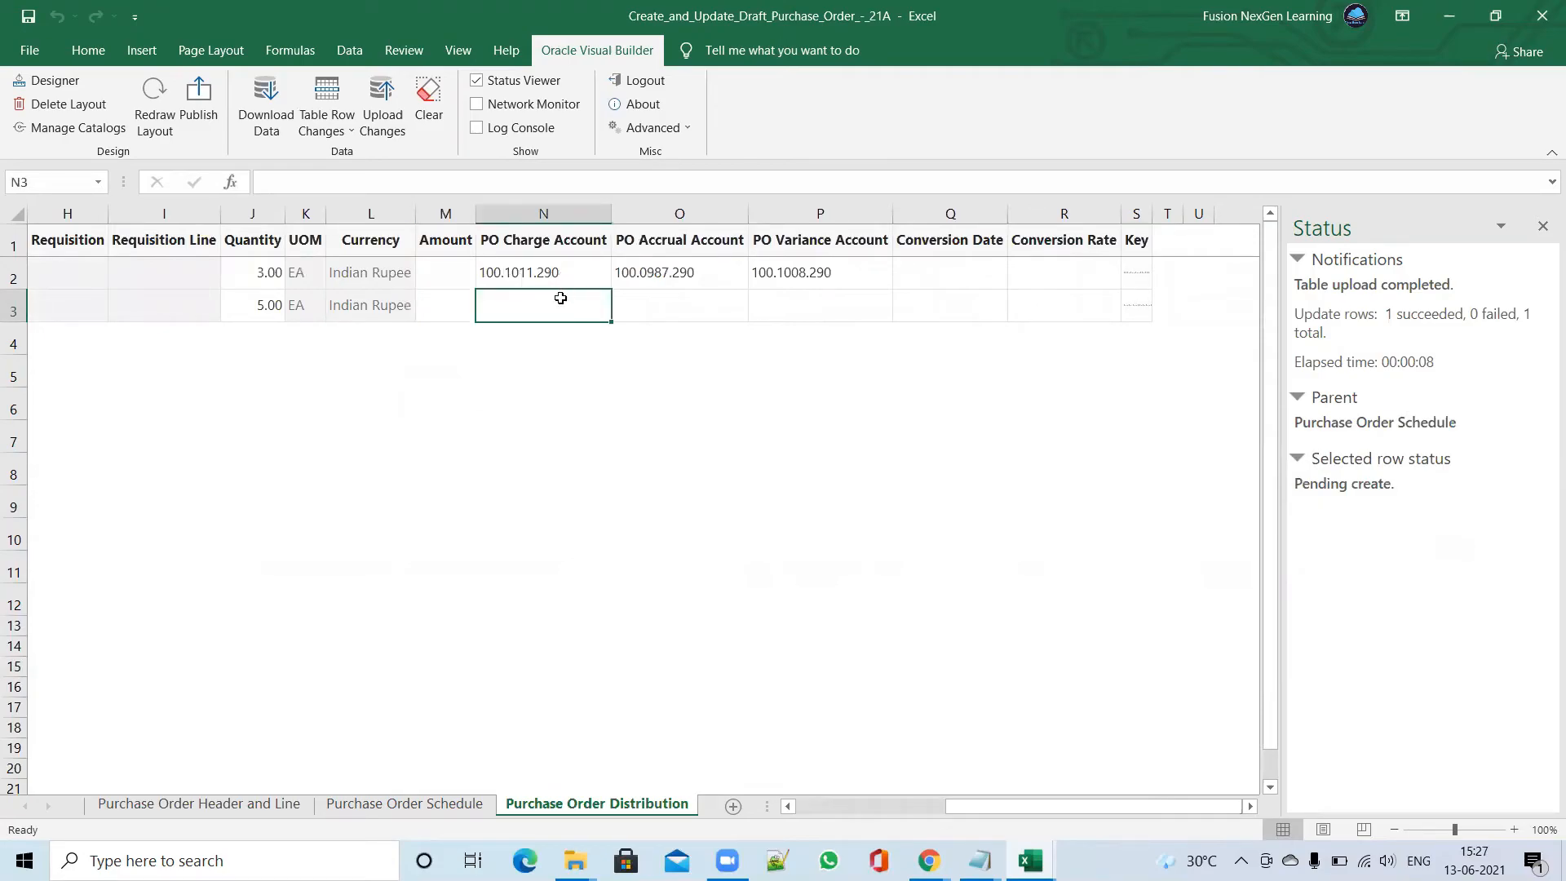
pyautogui.moveTo(1110, 806); pyautogui.dragTo(797, 808)
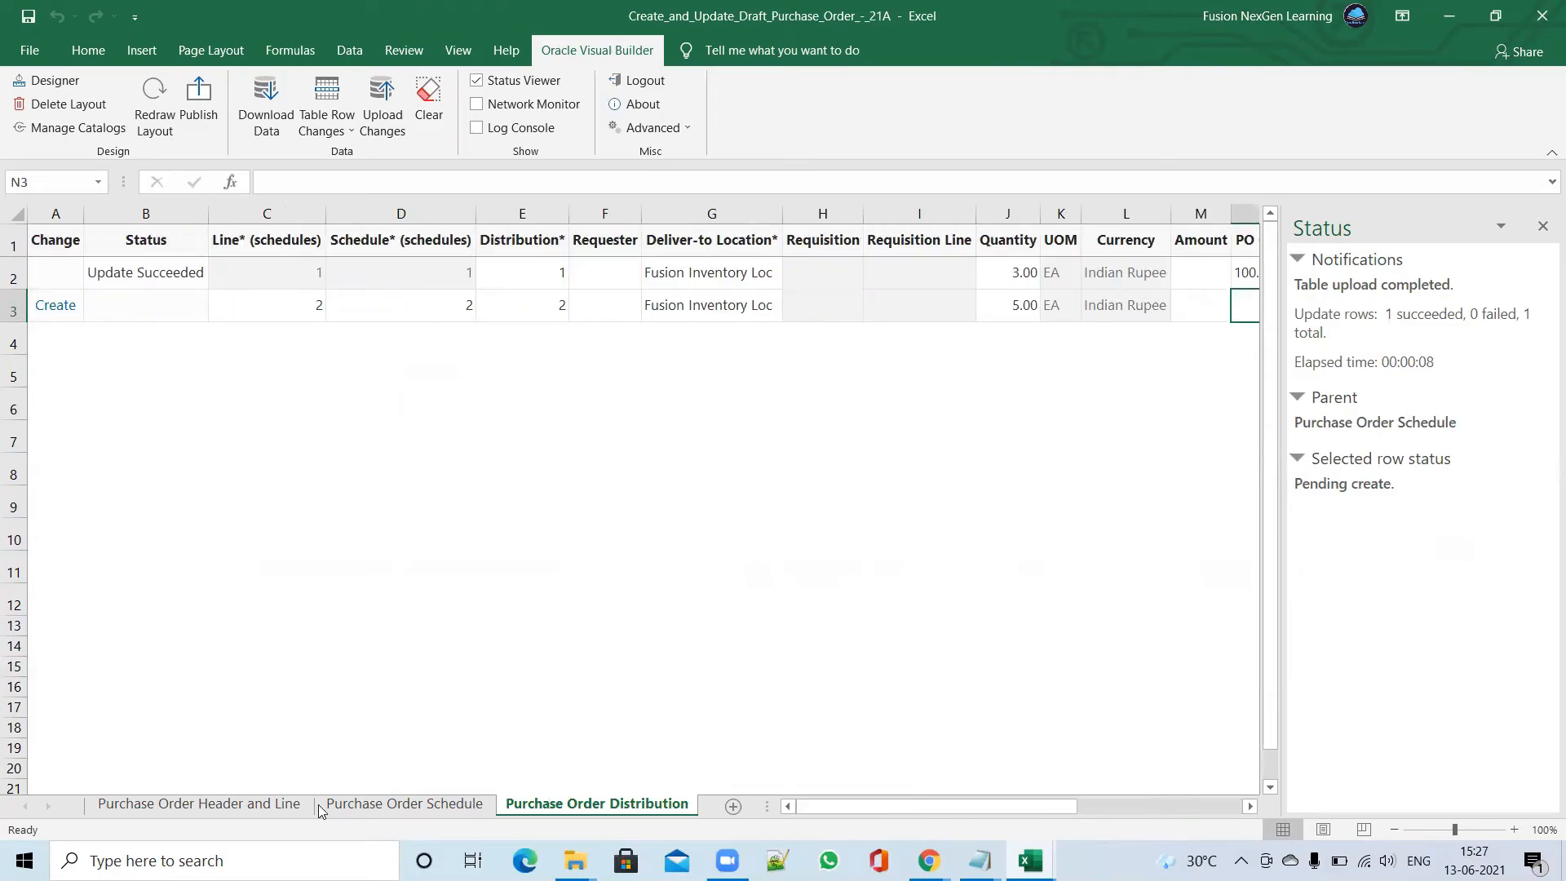
pyautogui.click(186, 806)
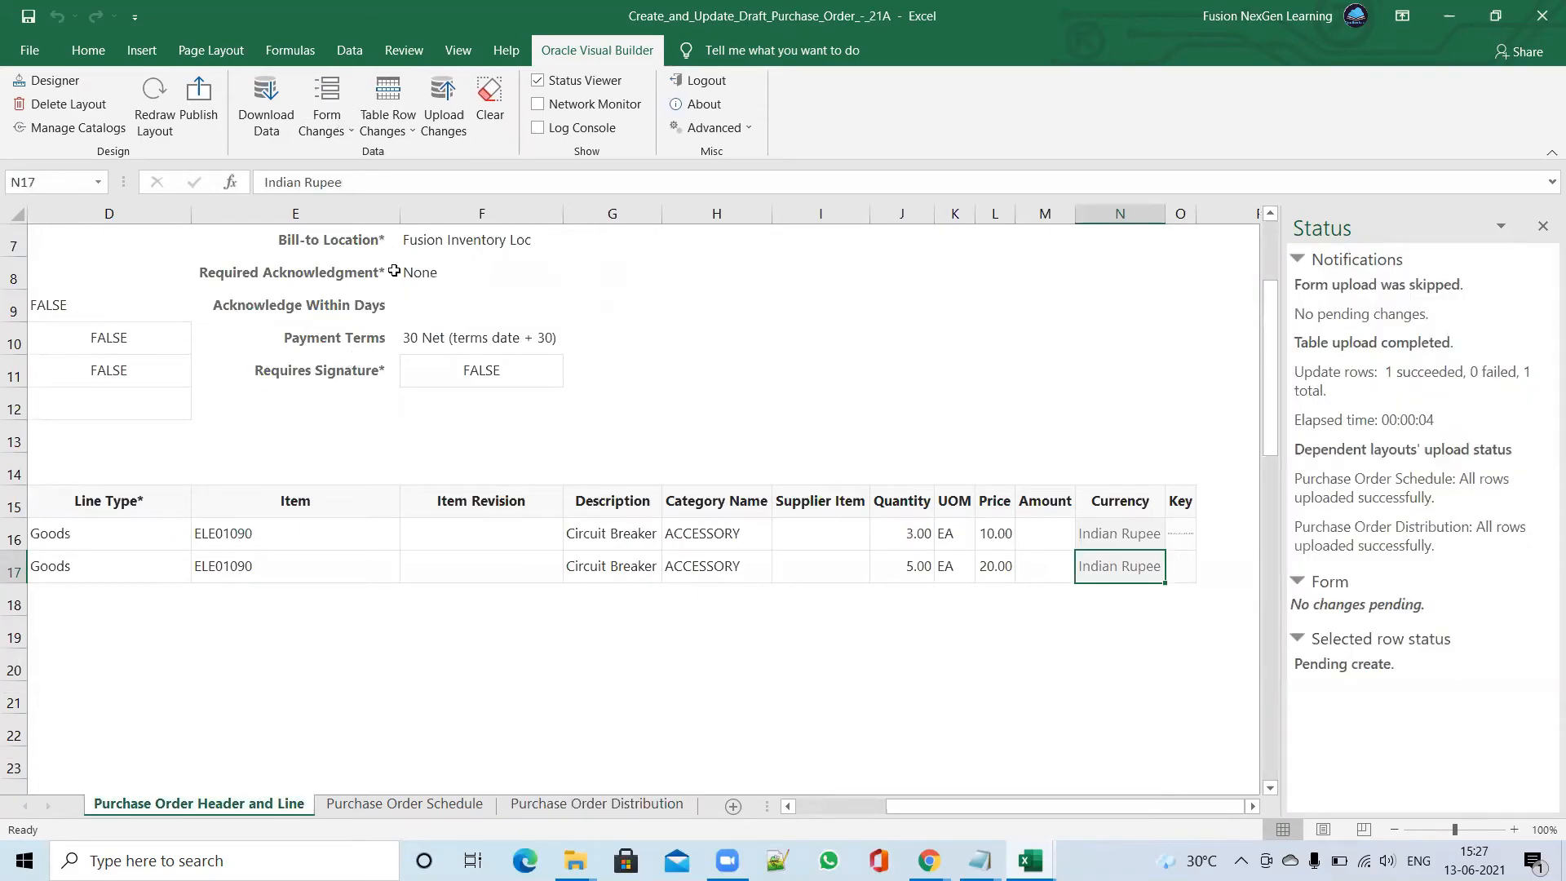
pyautogui.click(447, 106)
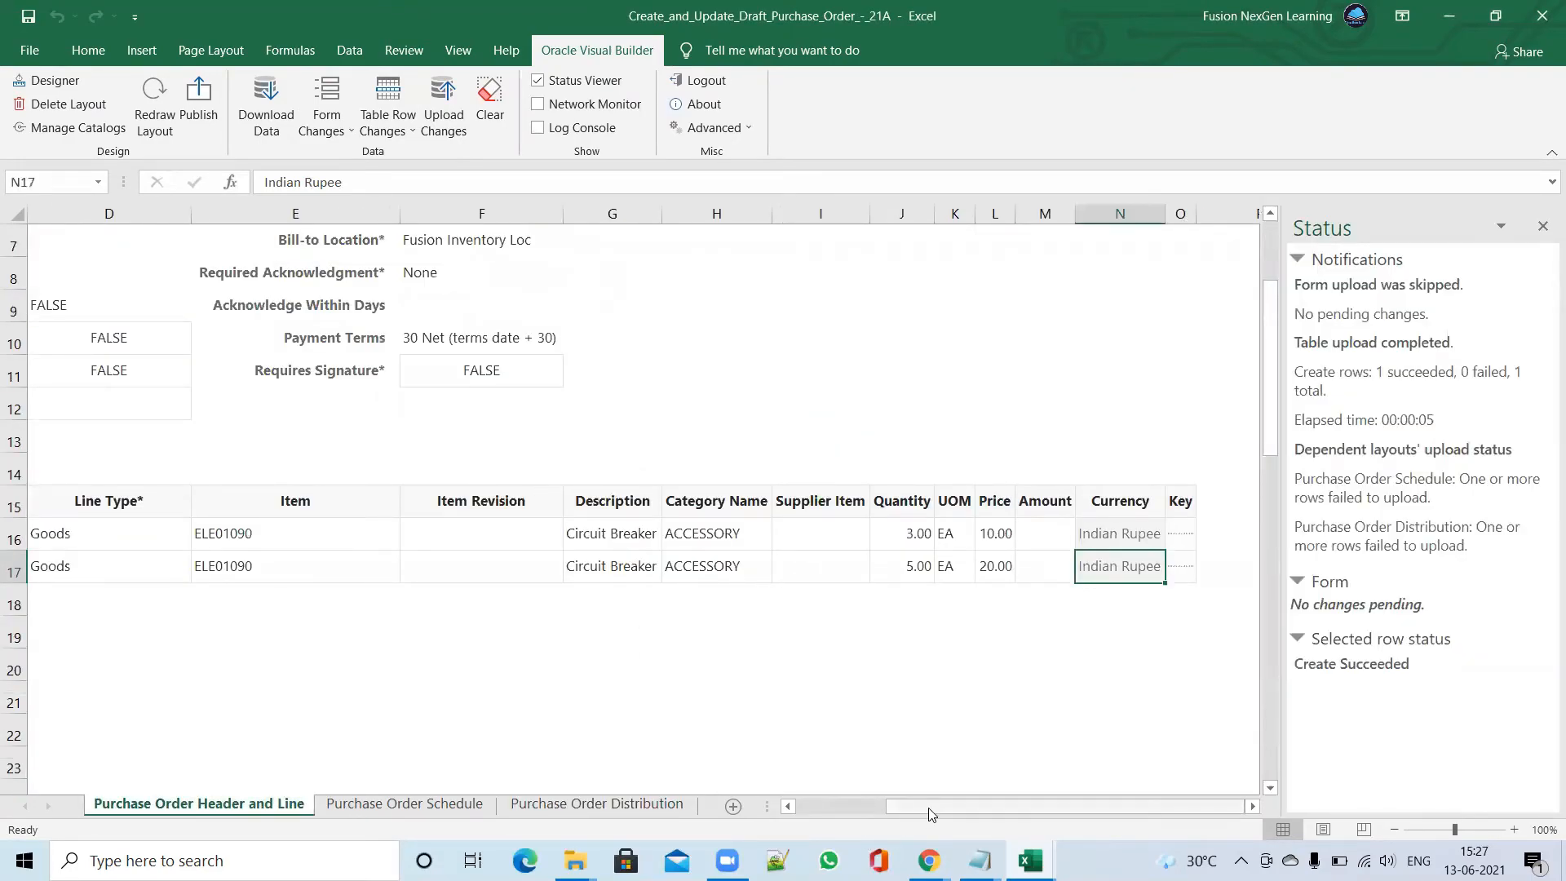
# Check the upload status of the new row on the Purchase Order Distribution sheet and of the order lines
pyautogui.click(627, 808)
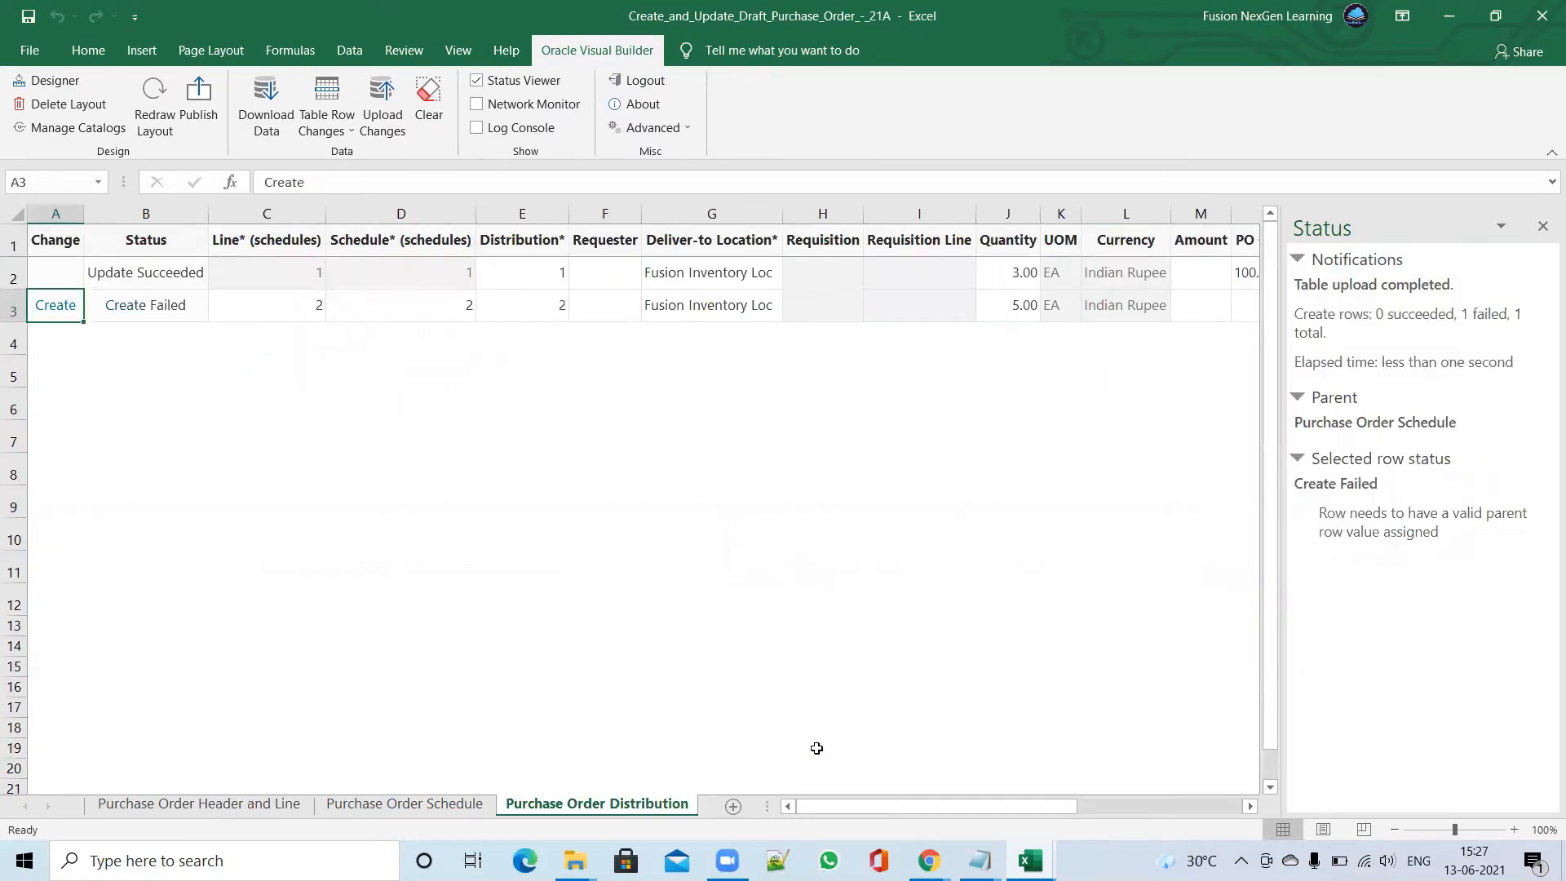
pyautogui.moveTo(920, 807); pyautogui.dragTo(1232, 807)
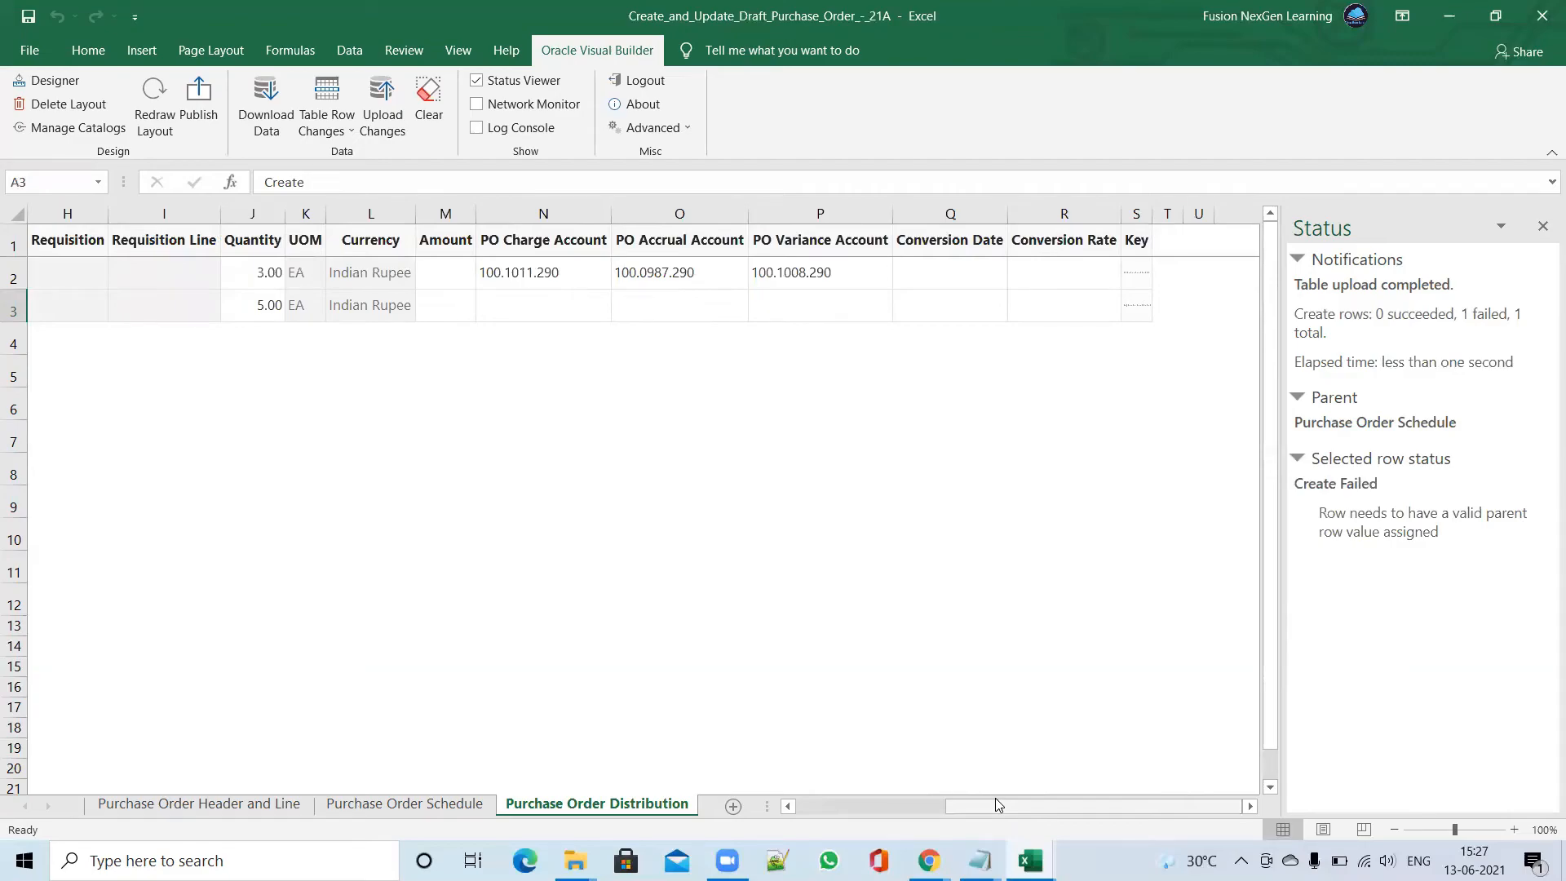
pyautogui.moveTo(979, 808); pyautogui.dragTo(710, 824)
pyautogui.click(203, 805)
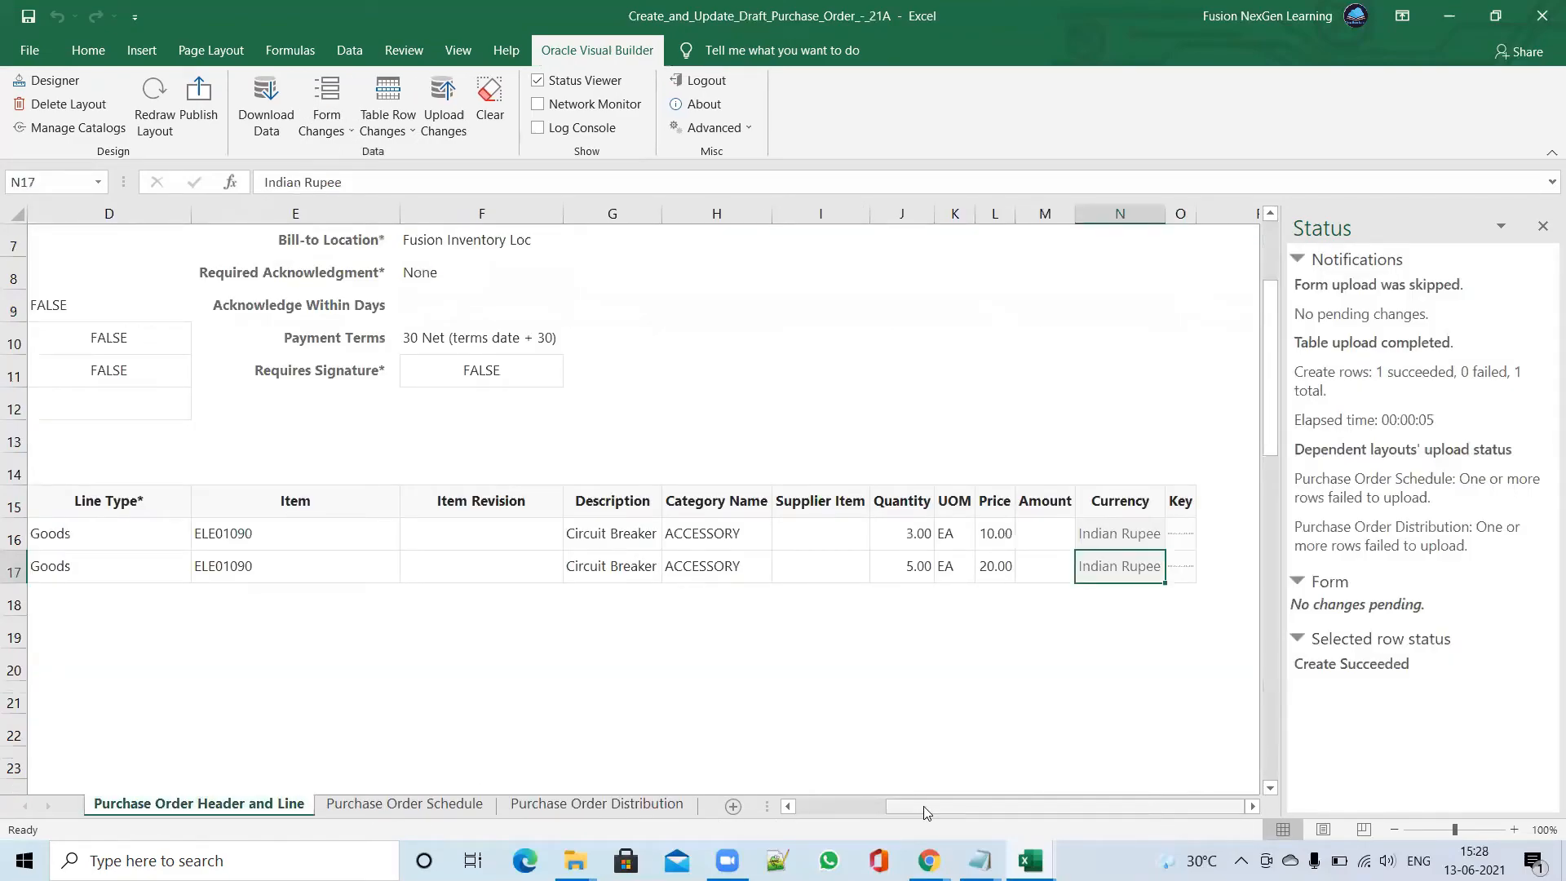
pyautogui.moveTo(928, 816); pyautogui.dragTo(653, 820)
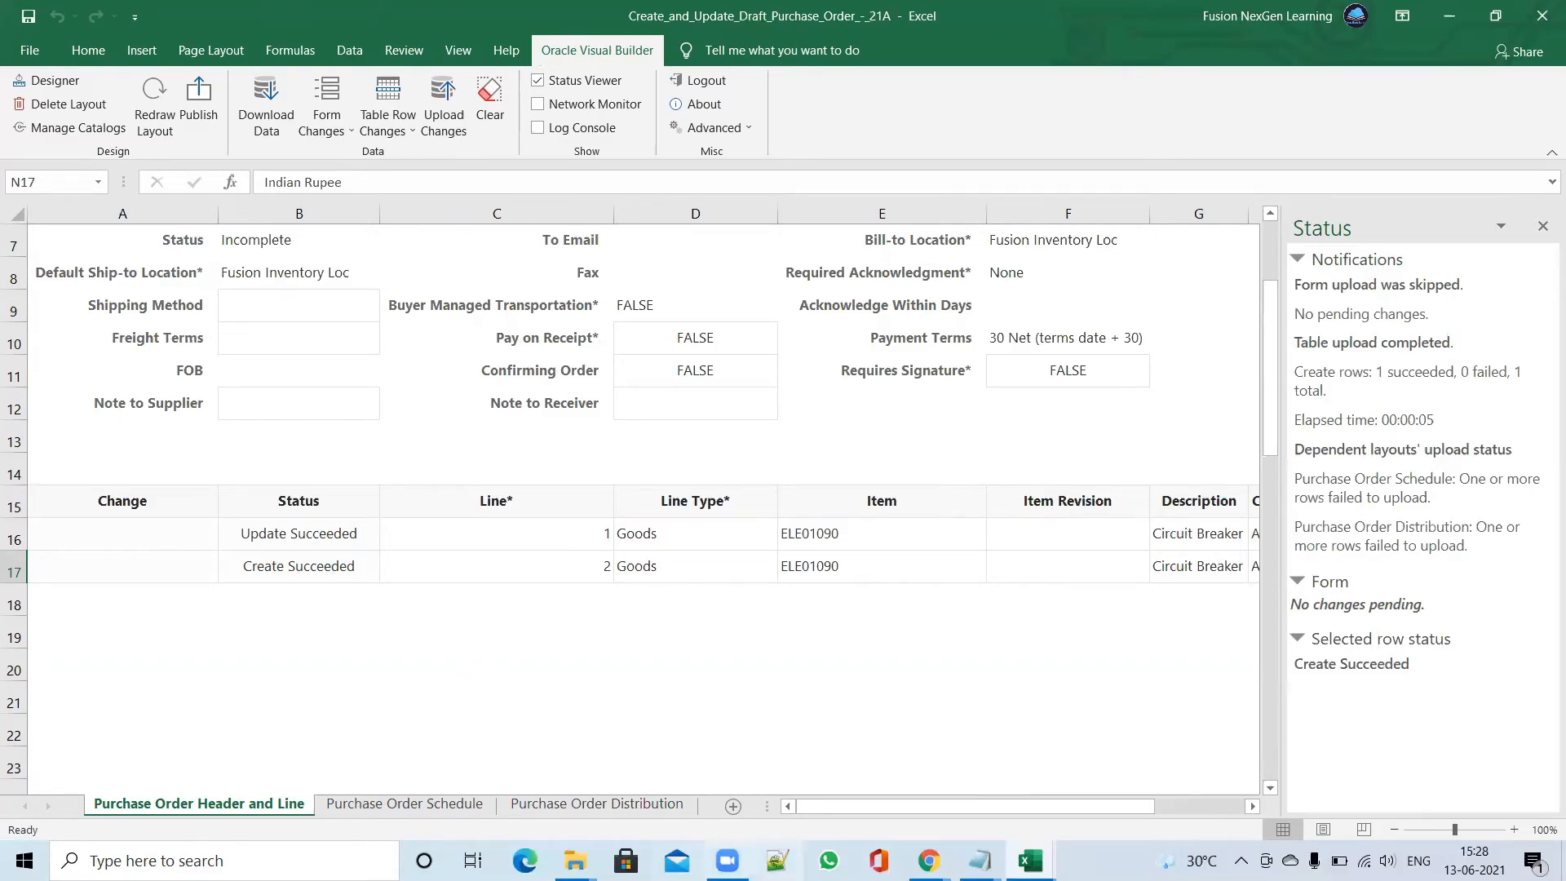
# Switch to Oracle Fusion in the browser, check the draft purchase order's lines and return to Manage Orders
pyautogui.moveTo(929, 860)
pyautogui.click(796, 779)
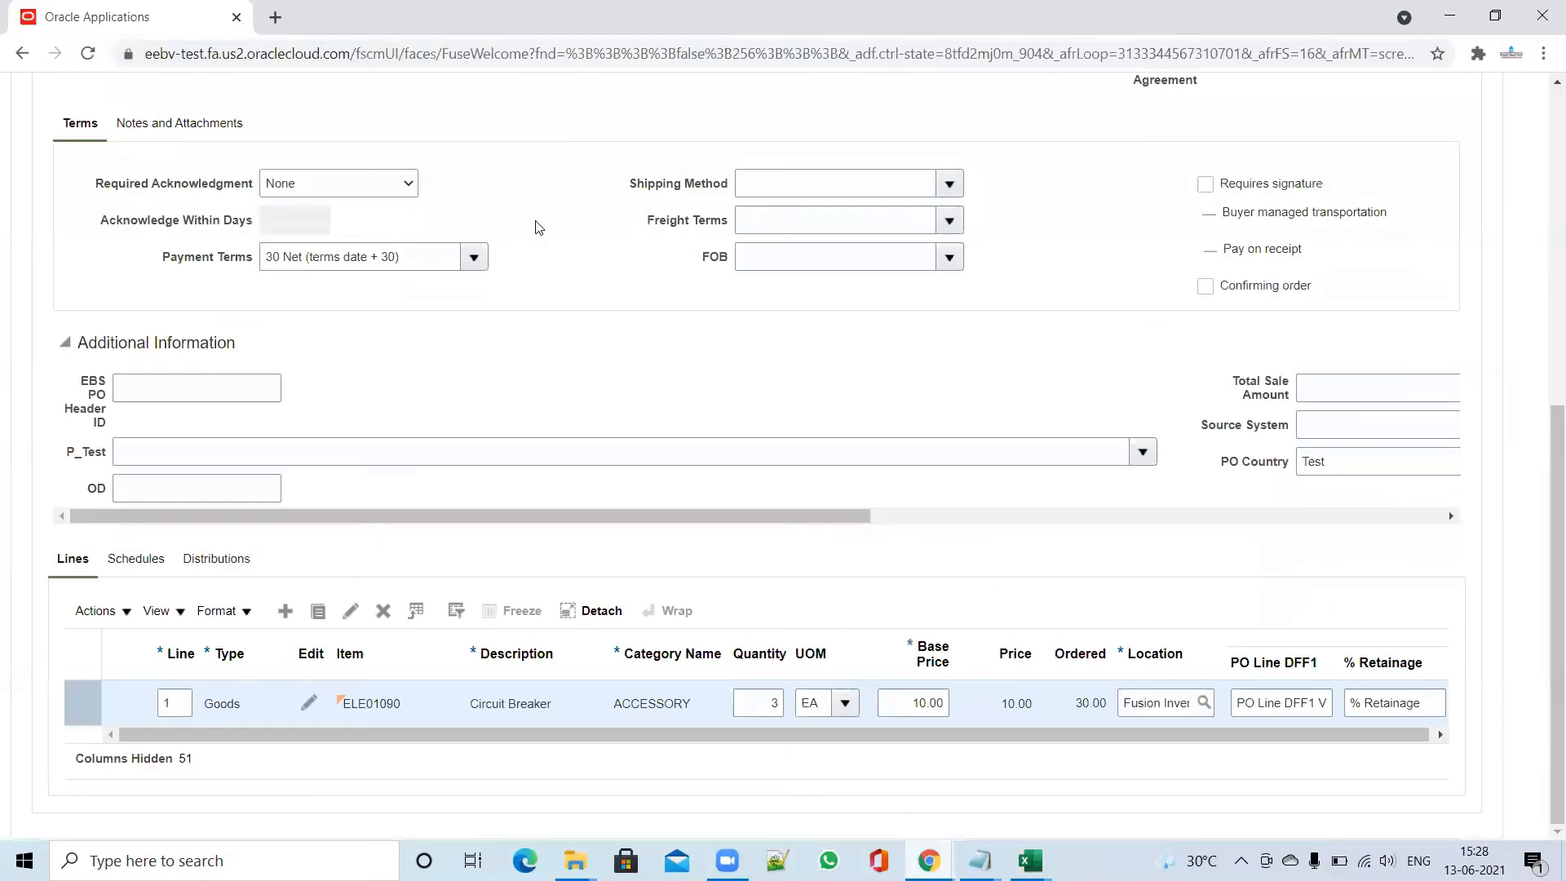
pyautogui.scroll(8, 535, 243)
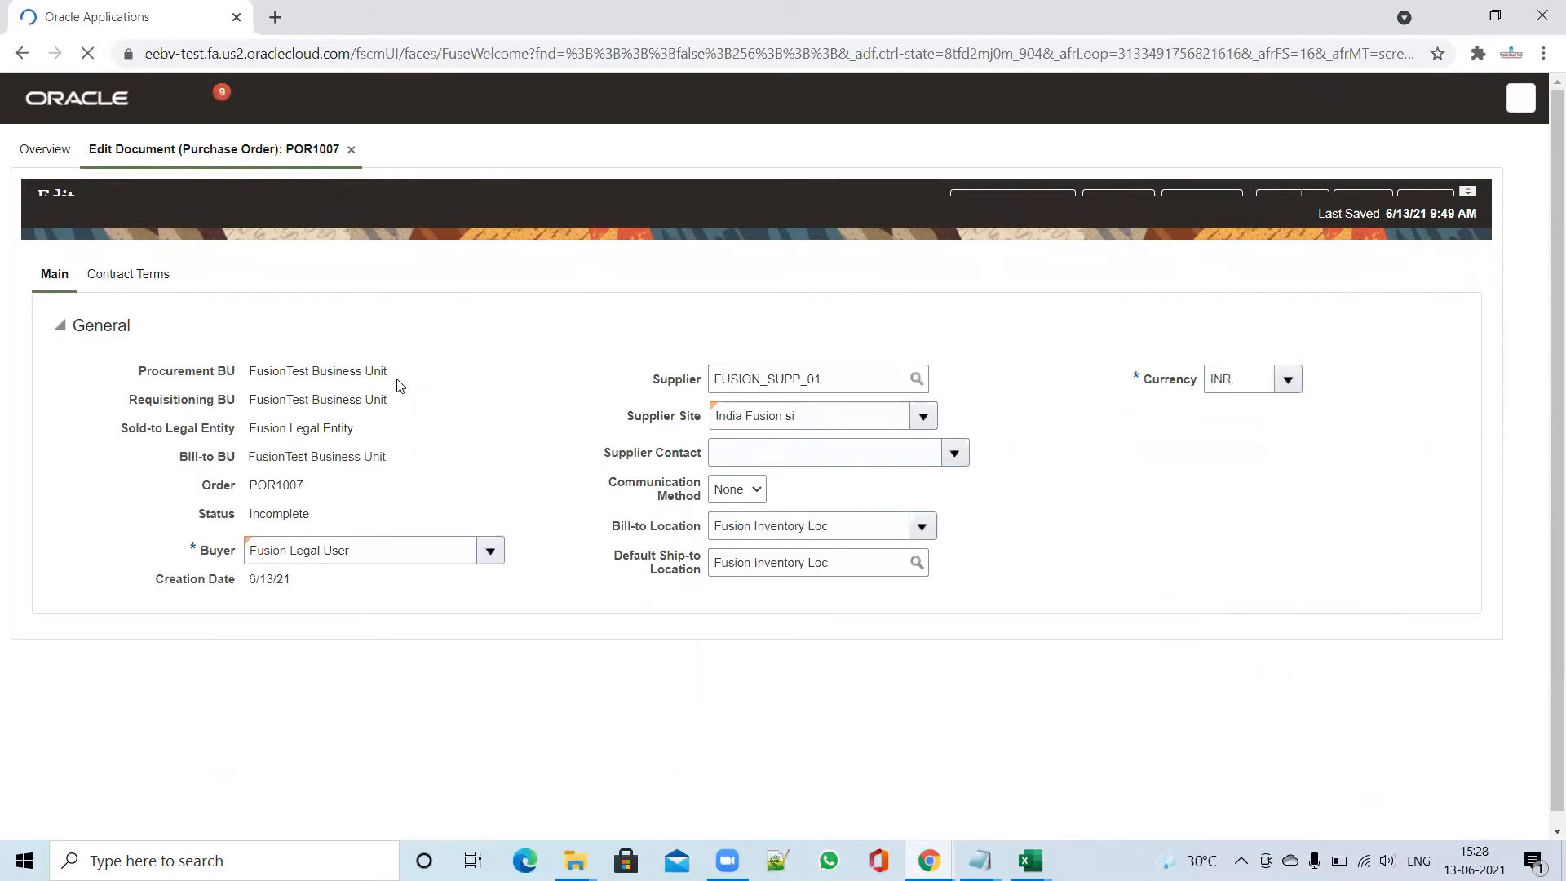
pyautogui.scroll(-8, 444, 400)
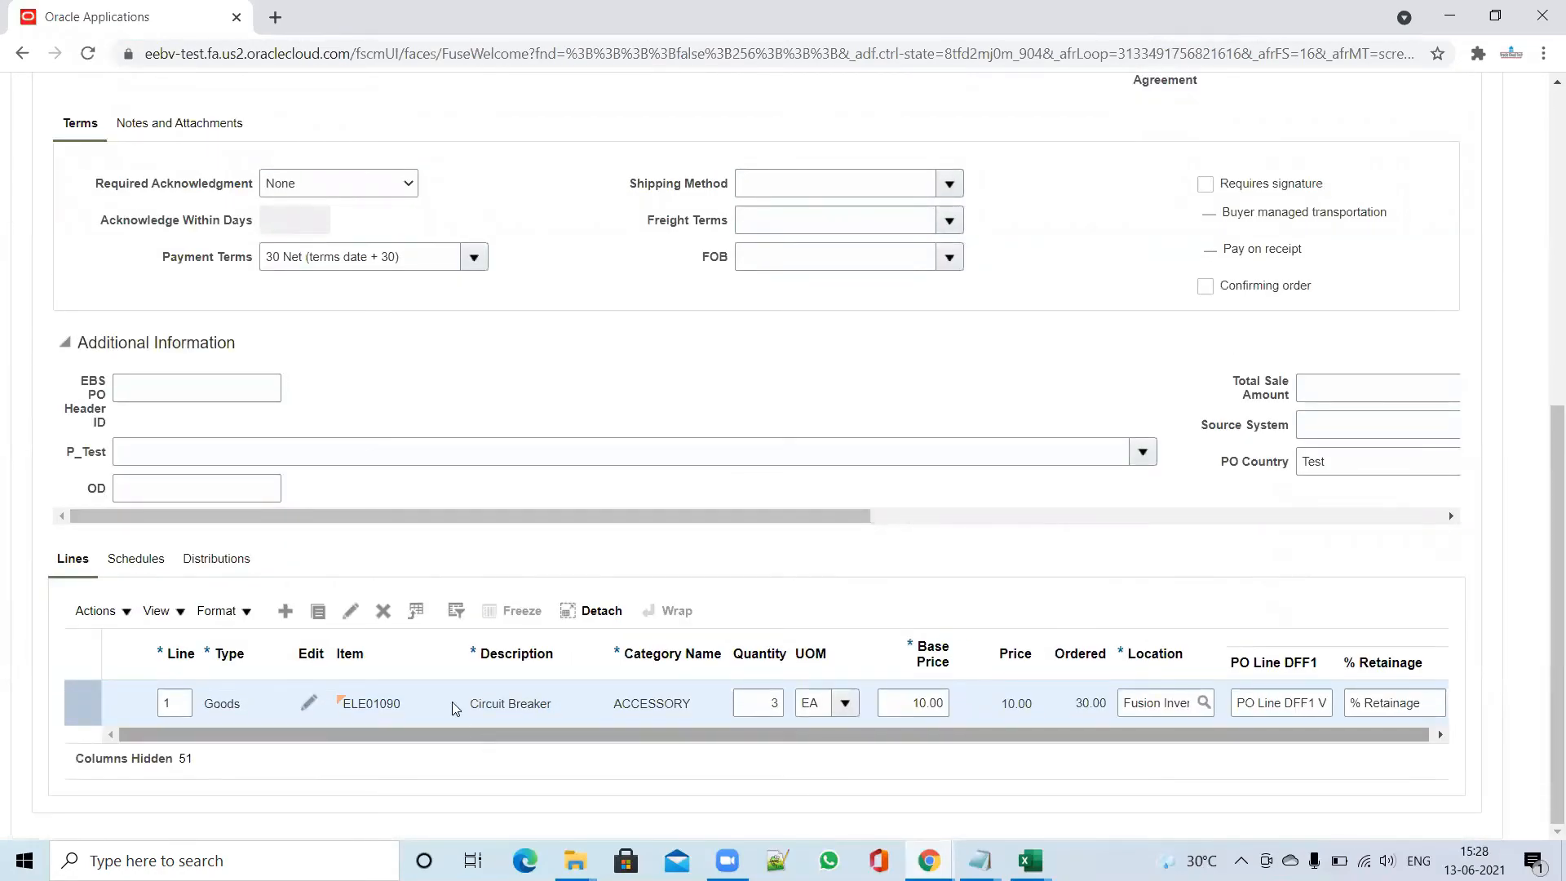
pyautogui.scroll(5, 563, 460)
pyautogui.scroll(3, 568, 467)
pyautogui.click(1297, 202)
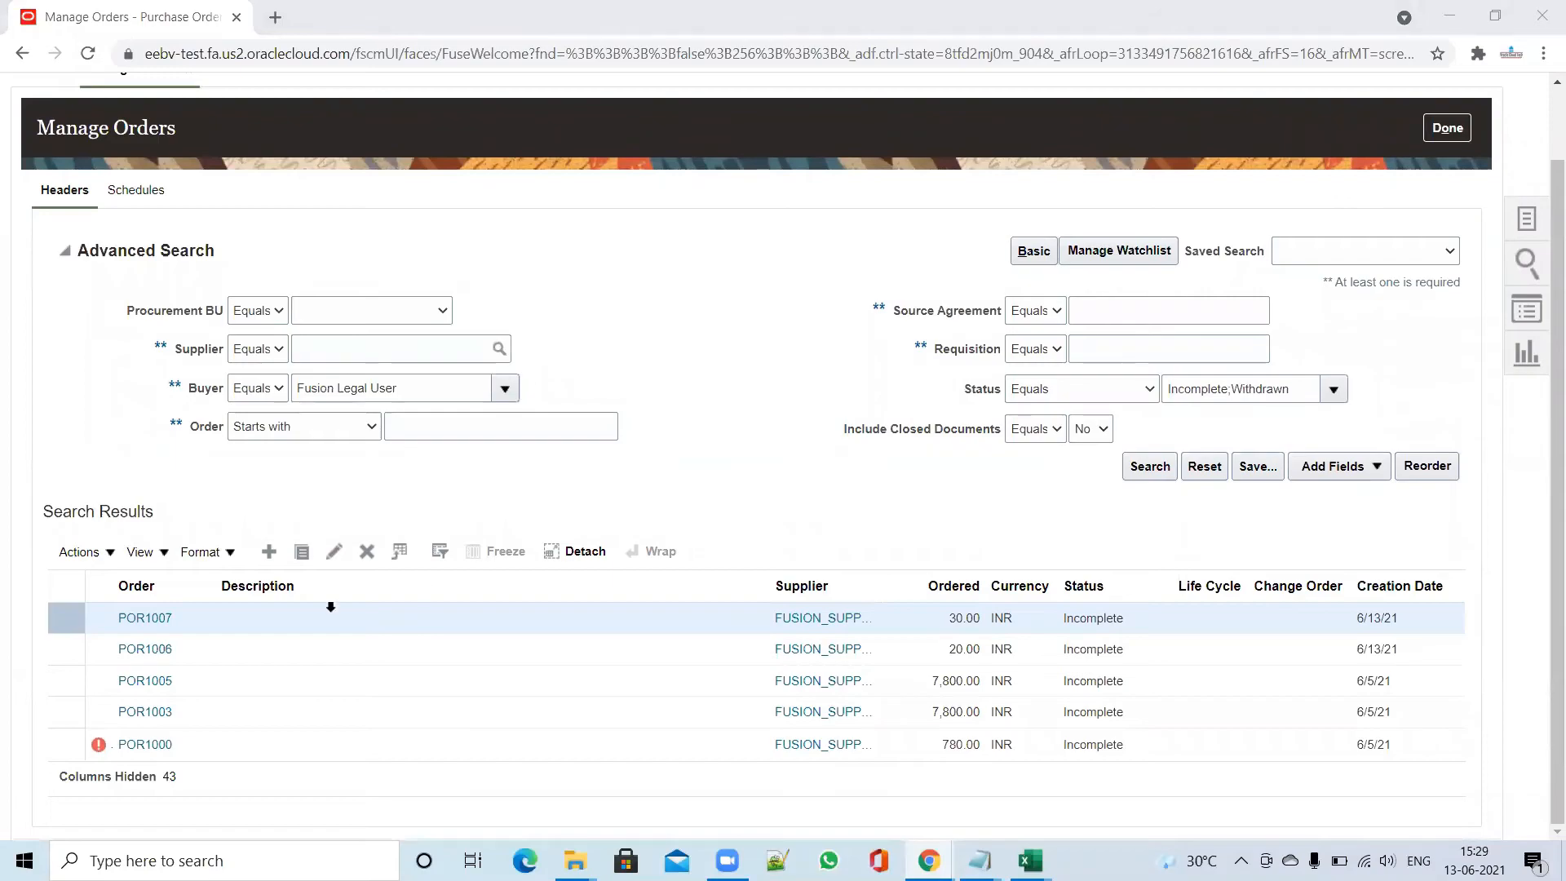
# Open the first purchase order in the search results and review its distributions and lines
pyautogui.click(142, 620)
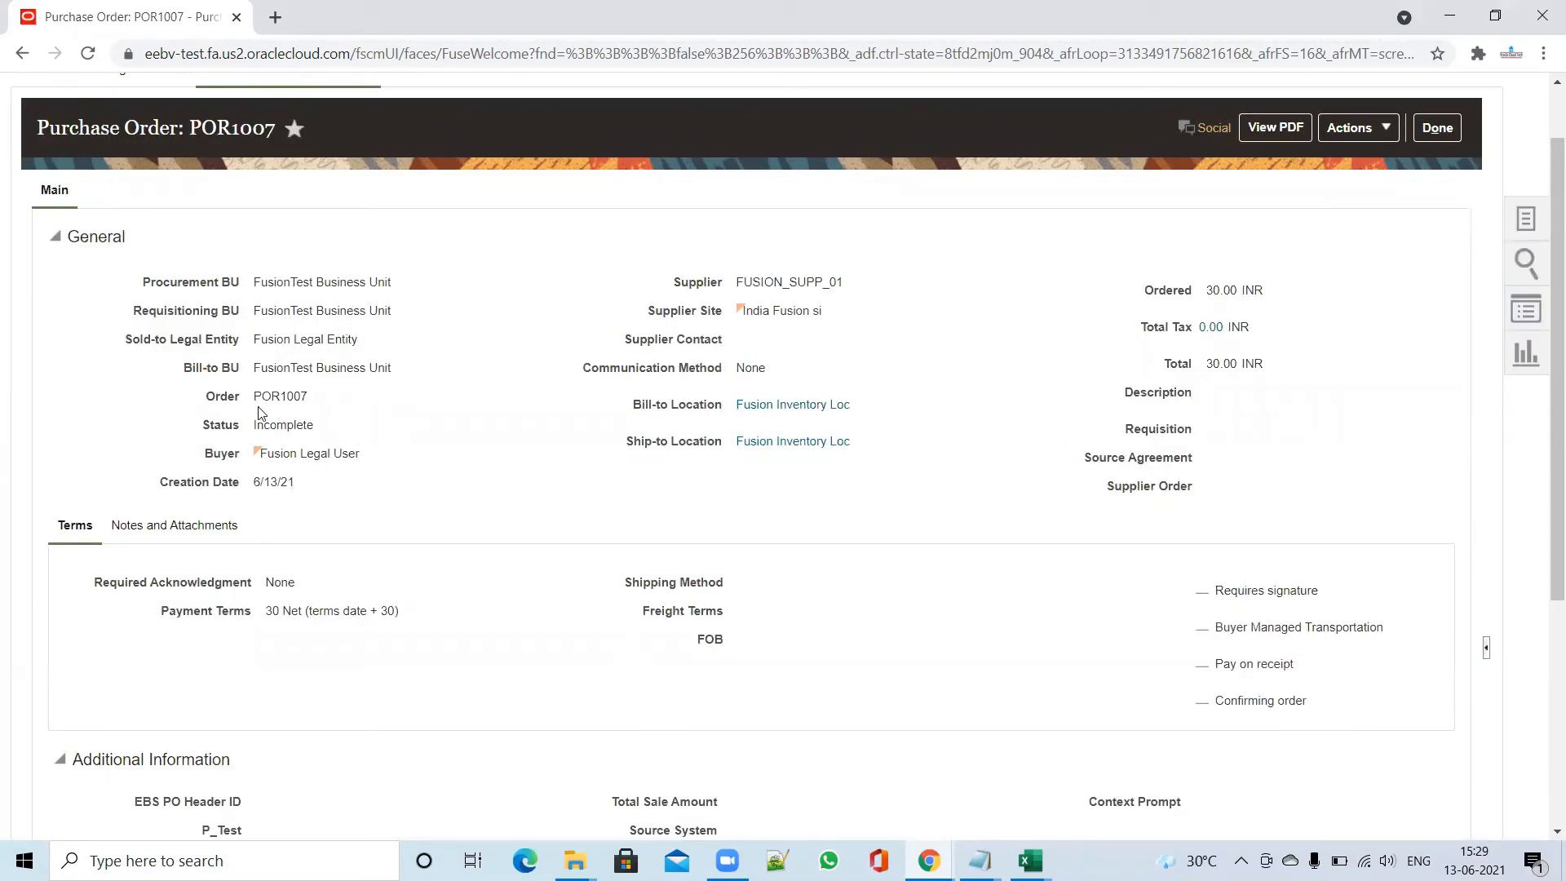
pyautogui.scroll(-1, 381, 415)
pyautogui.scroll(-3, 381, 415)
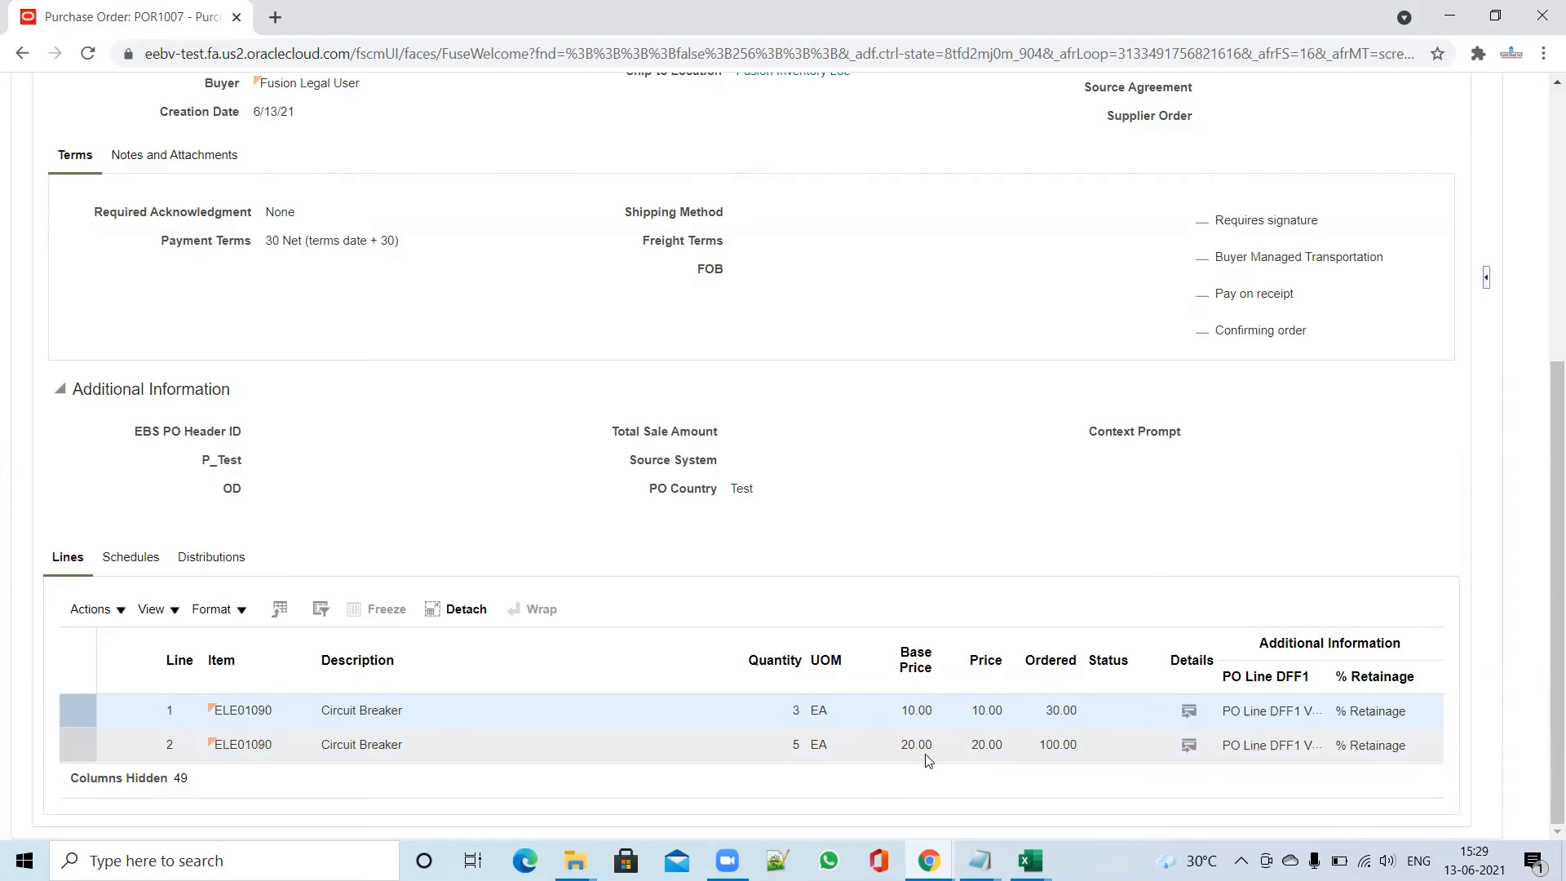
pyautogui.click(211, 557)
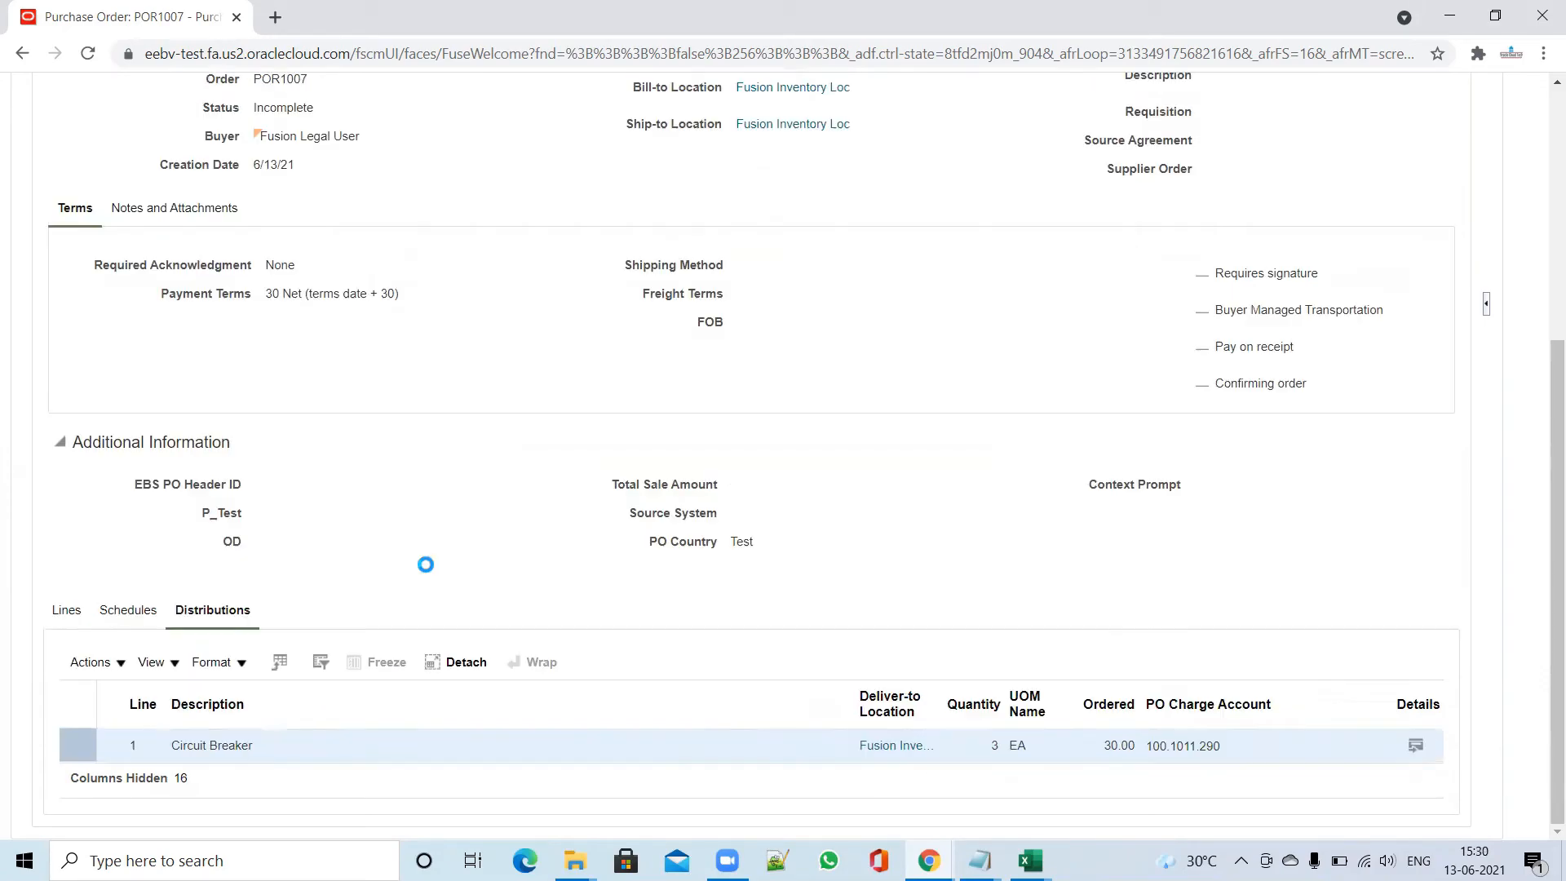
pyautogui.click(68, 610)
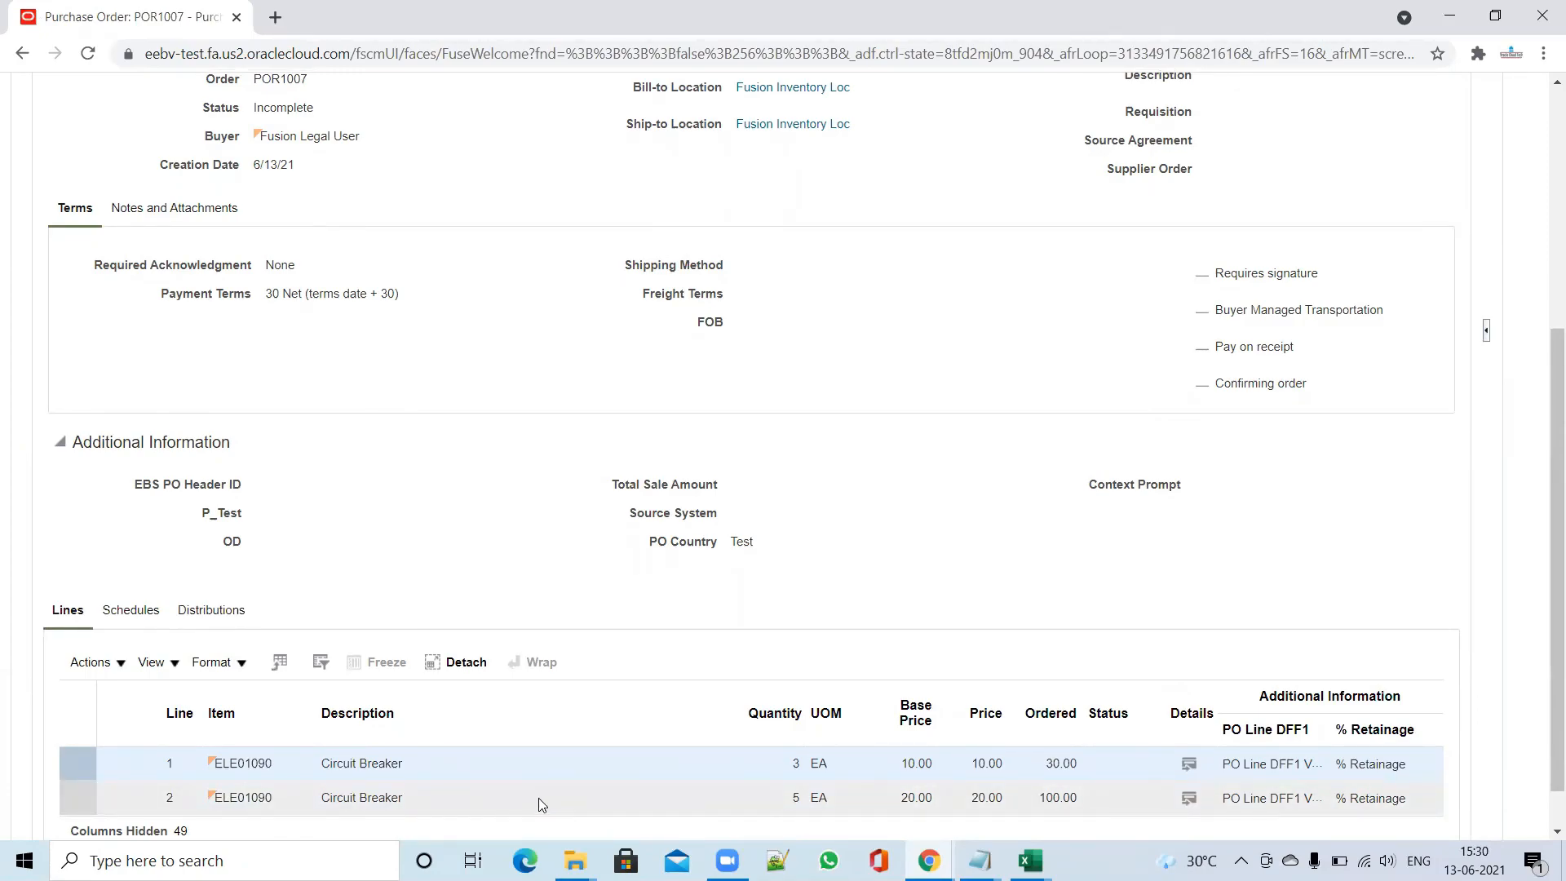
# Open the draft purchase order for editing and review its lines
pyautogui.scroll(5, 1085, 517)
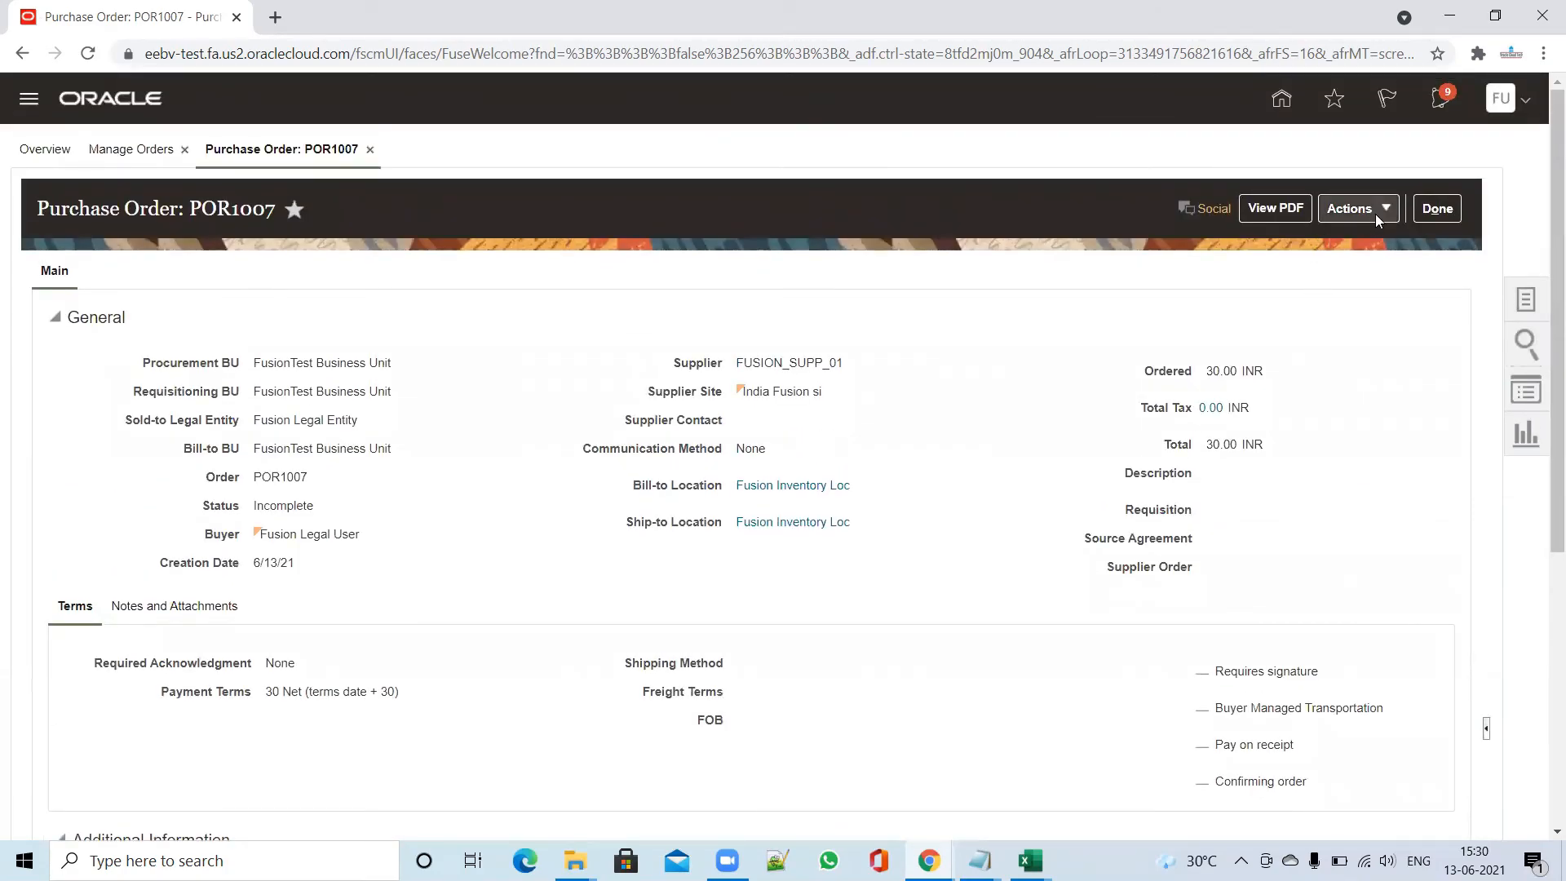
pyautogui.click(1383, 210)
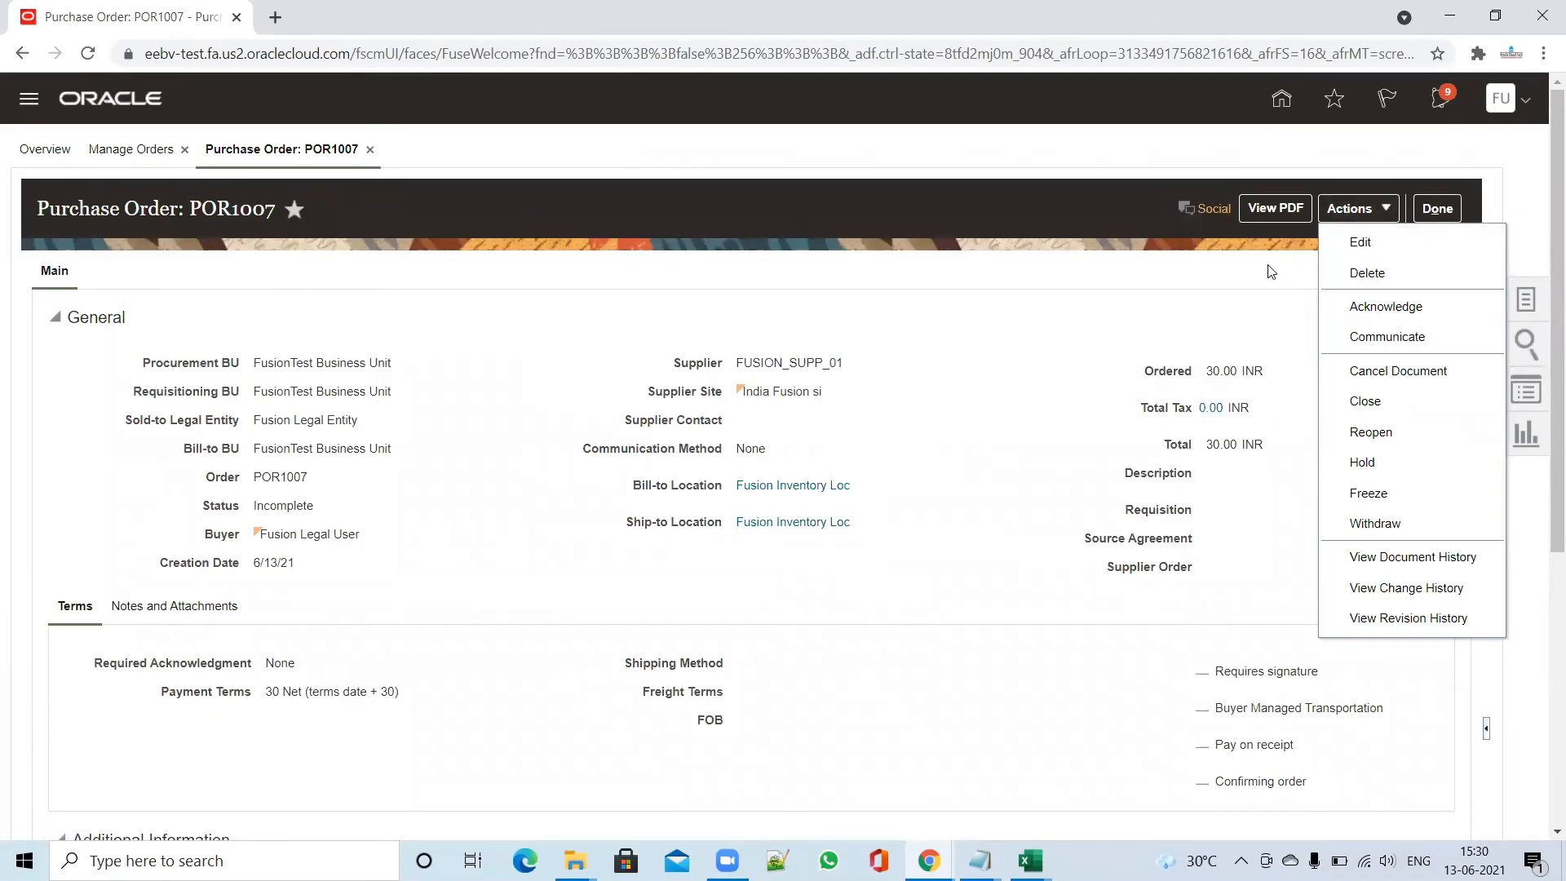
pyautogui.click(1368, 243)
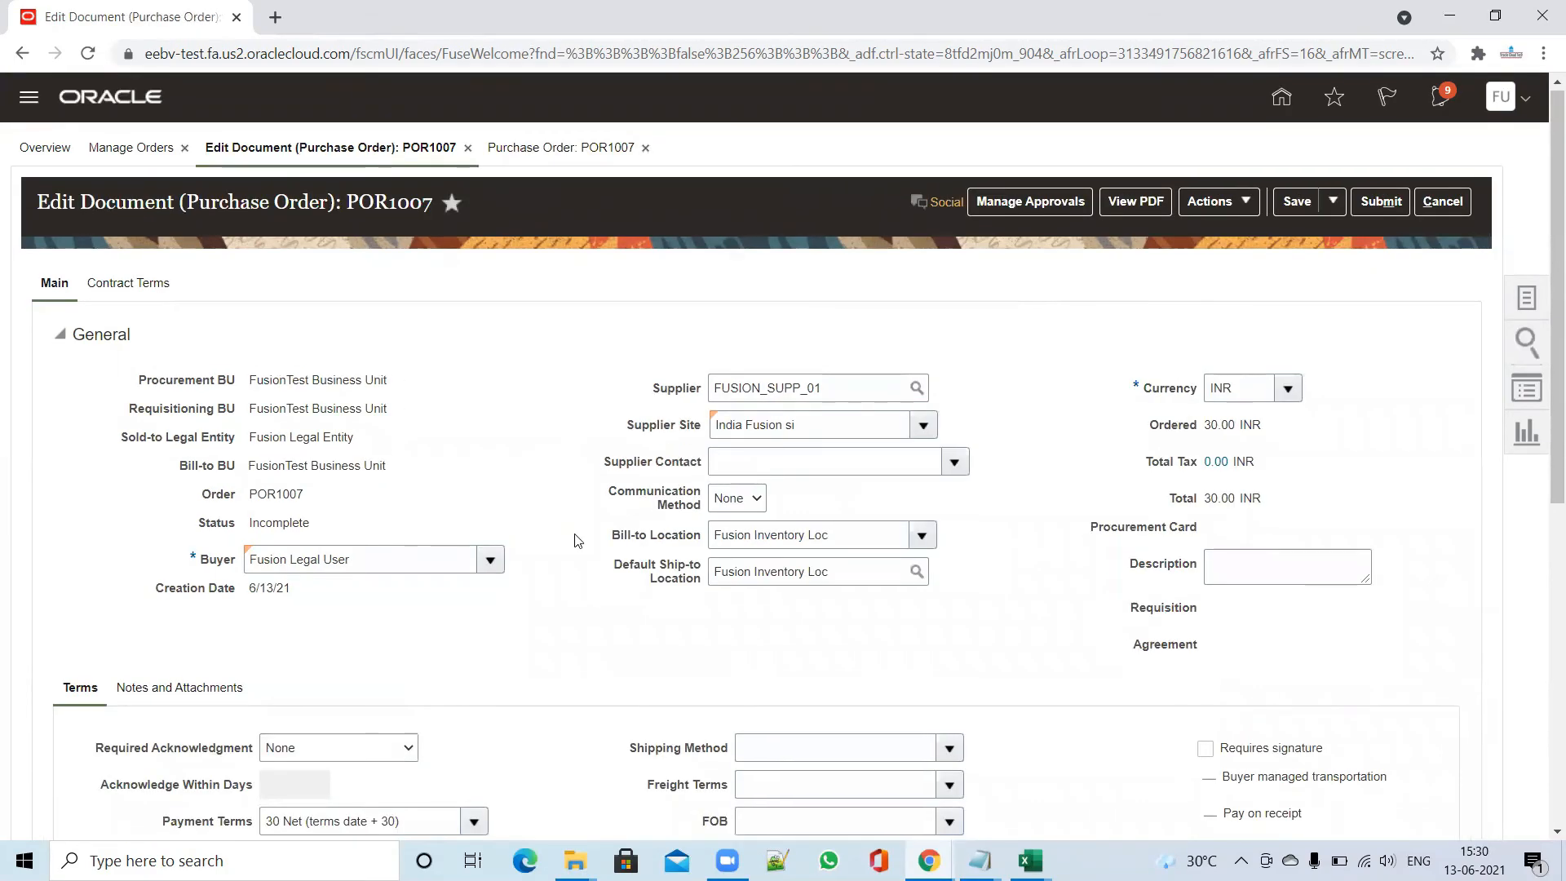
pyautogui.scroll(-7, 576, 571)
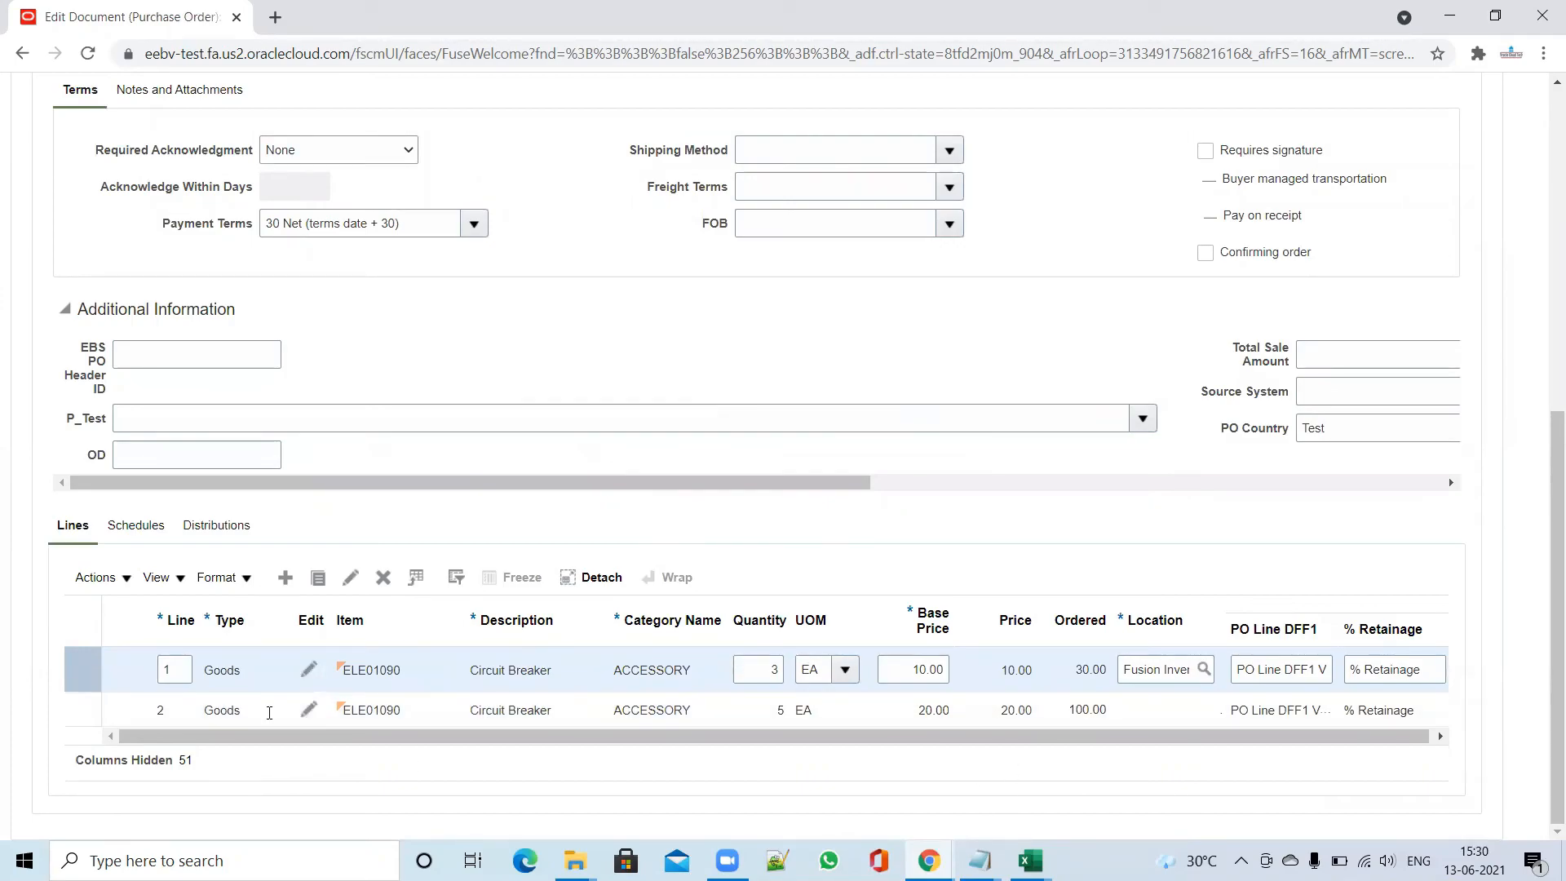
pyautogui.scroll(7, 734, 580)
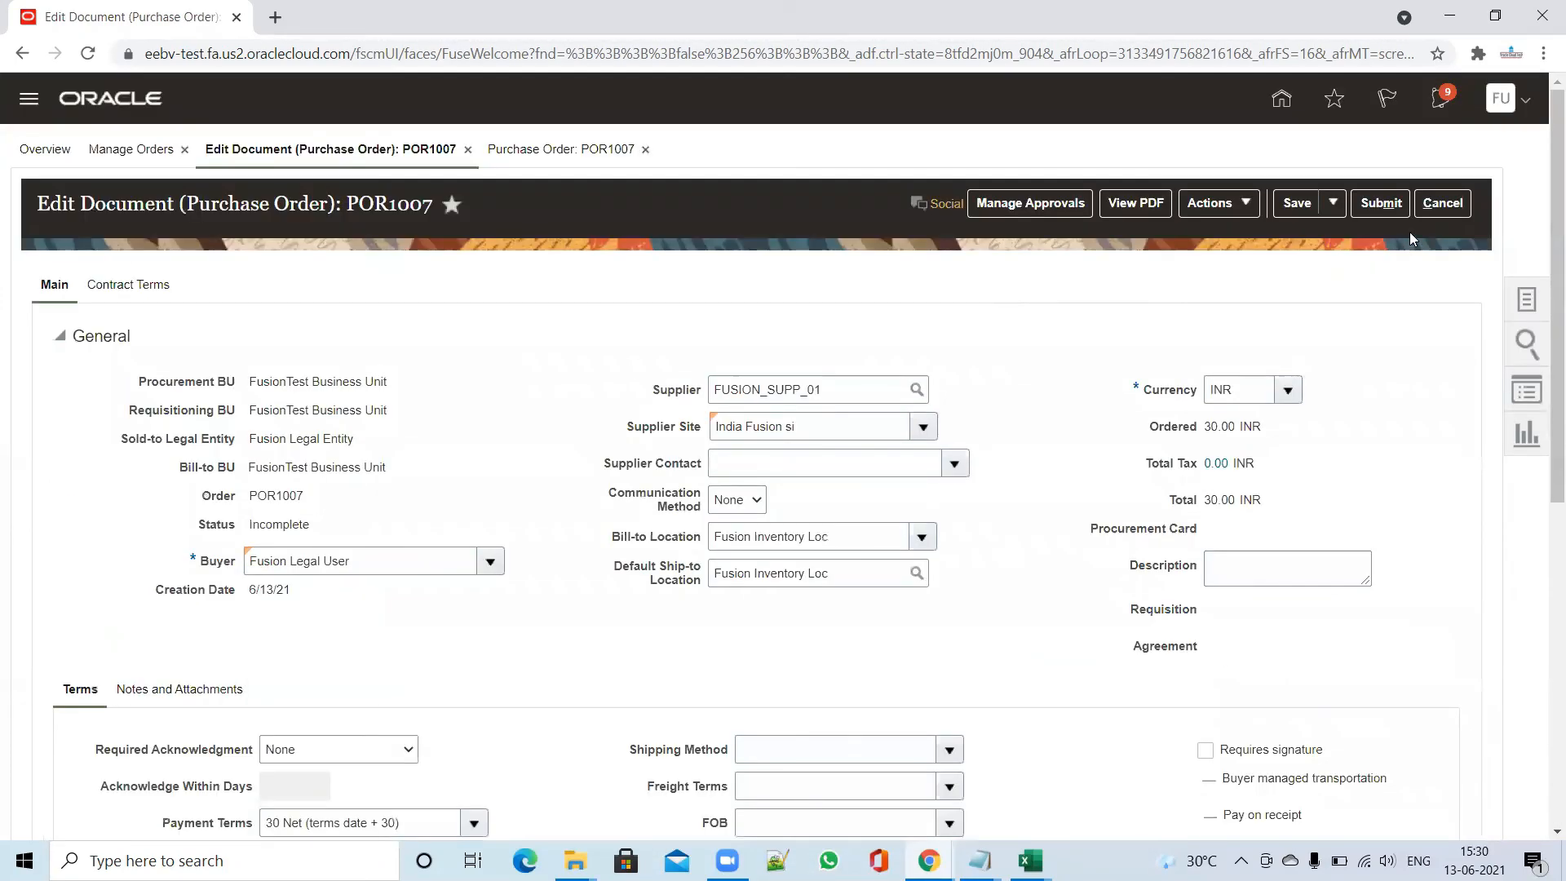